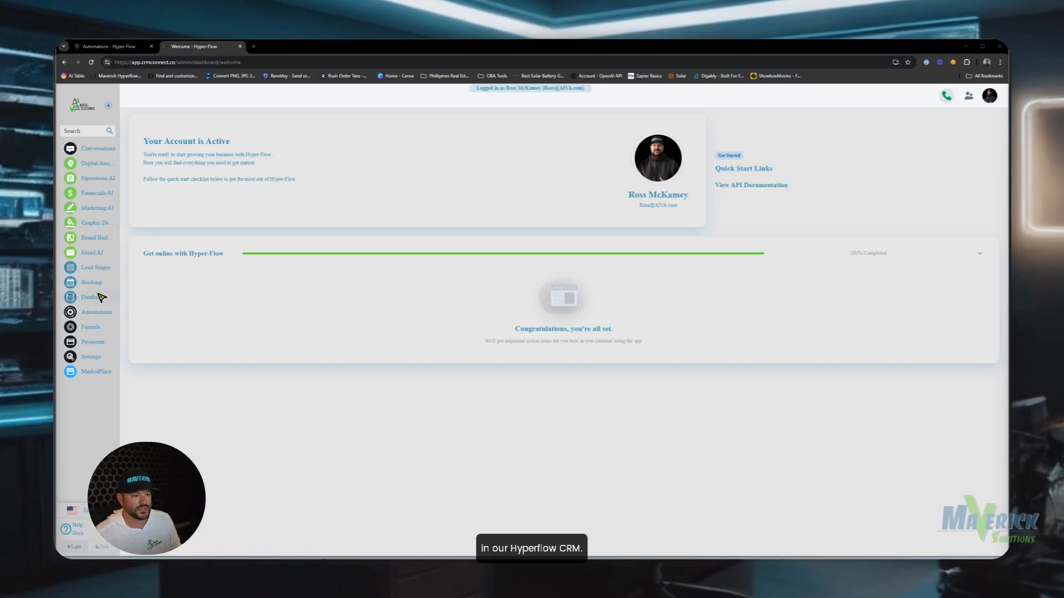
Create a new form from the Database Forms list.
click(99, 297)
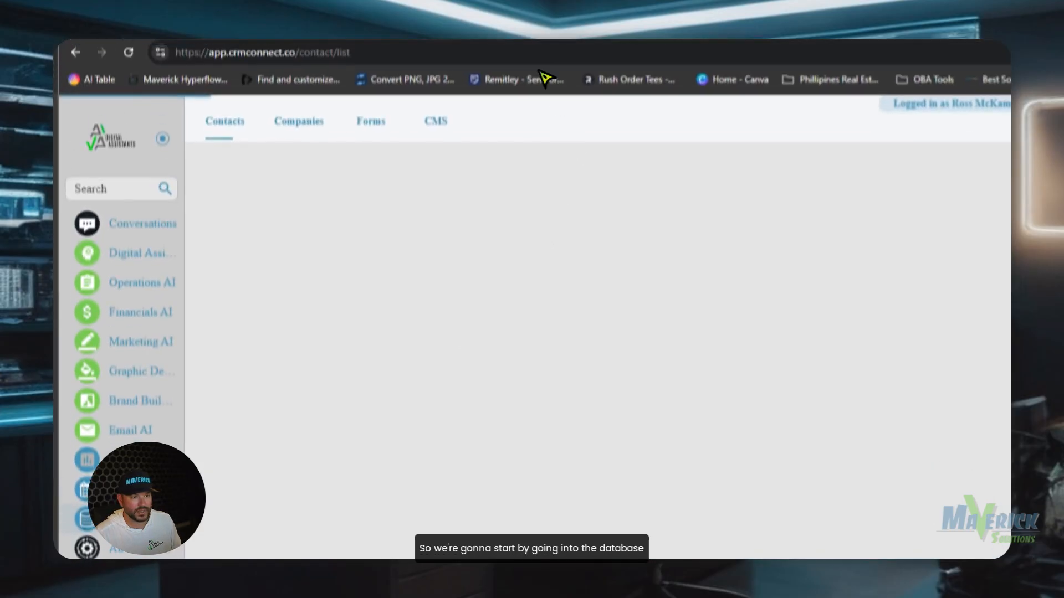
click(216, 97)
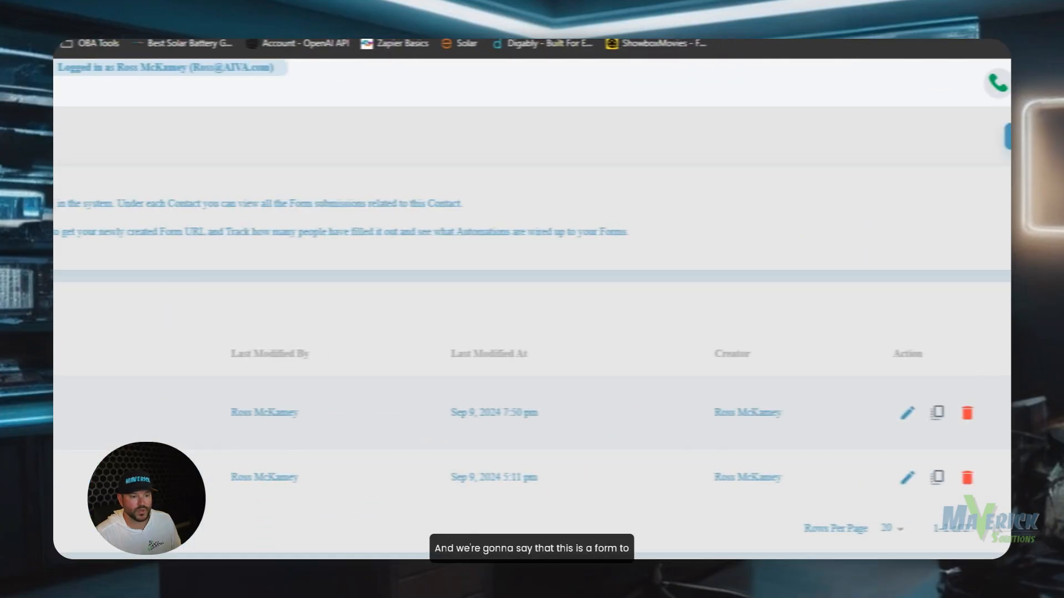
click(974, 171)
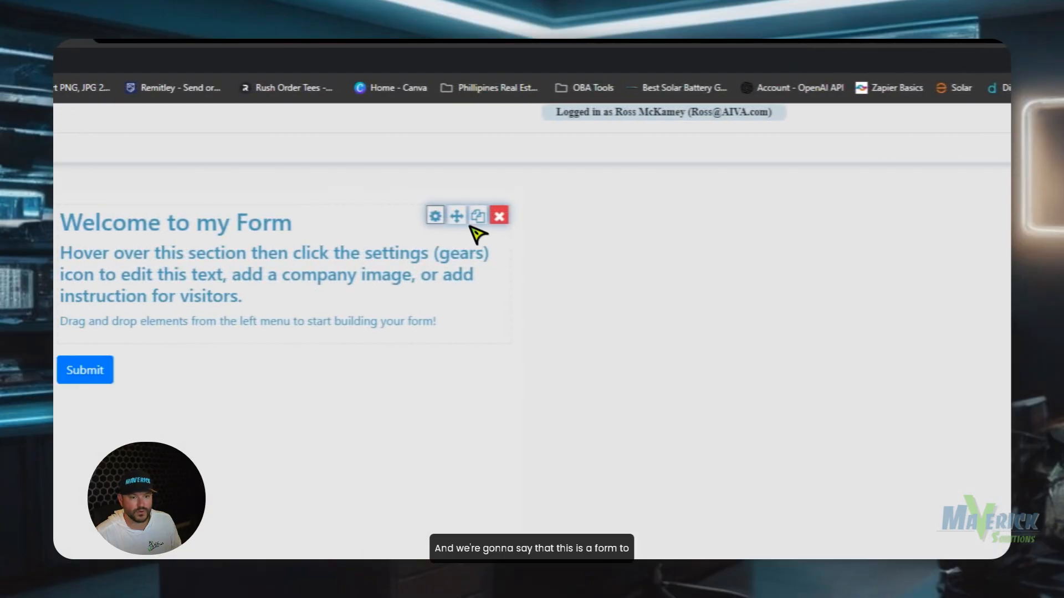
Remove the placeholder instructions and change the heading to 'Contact us about the vehicle you are interested in'.
click(438, 215)
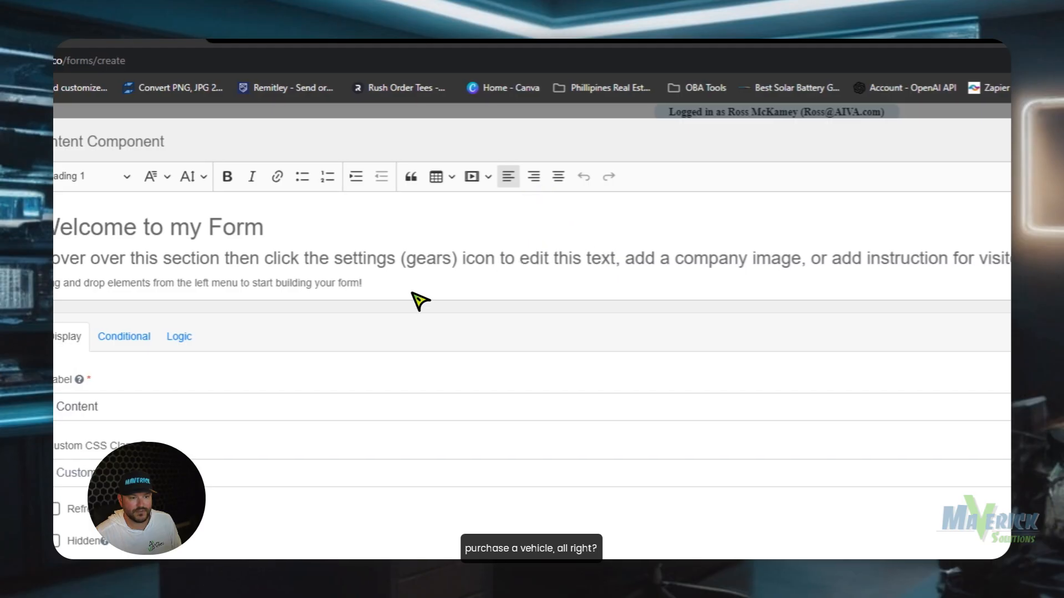
drag(411, 291, 251, 226)
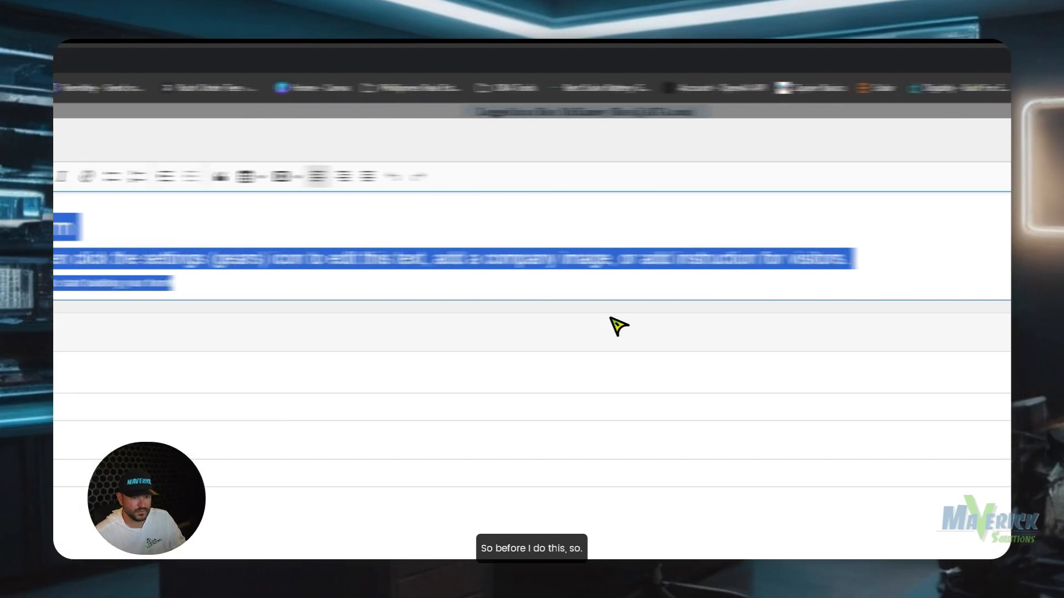
click(291, 284)
drag(291, 285, 0, 258)
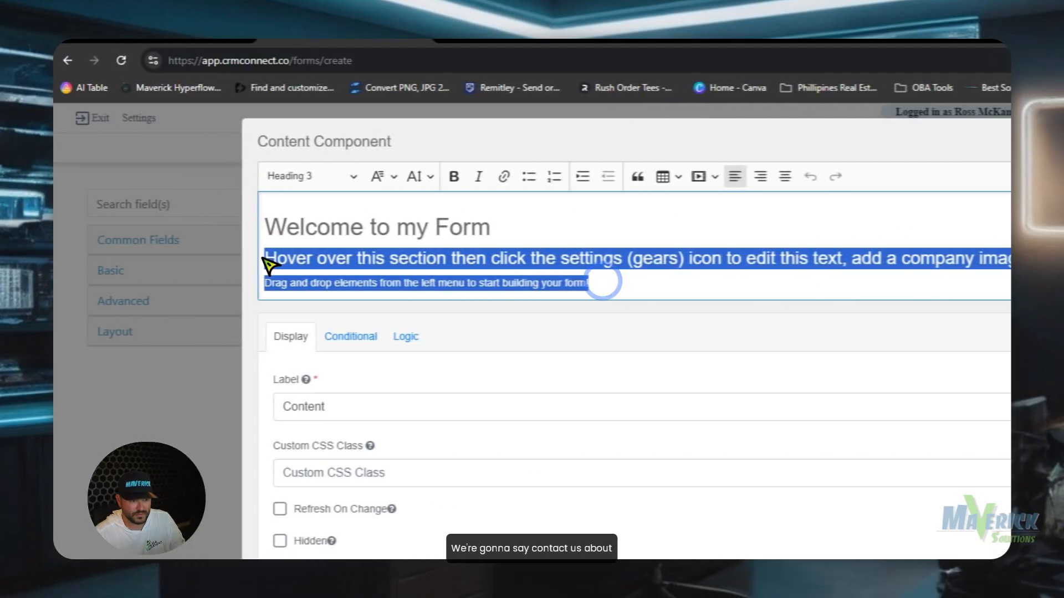
key(BackSpace)
drag(502, 227, 273, 232)
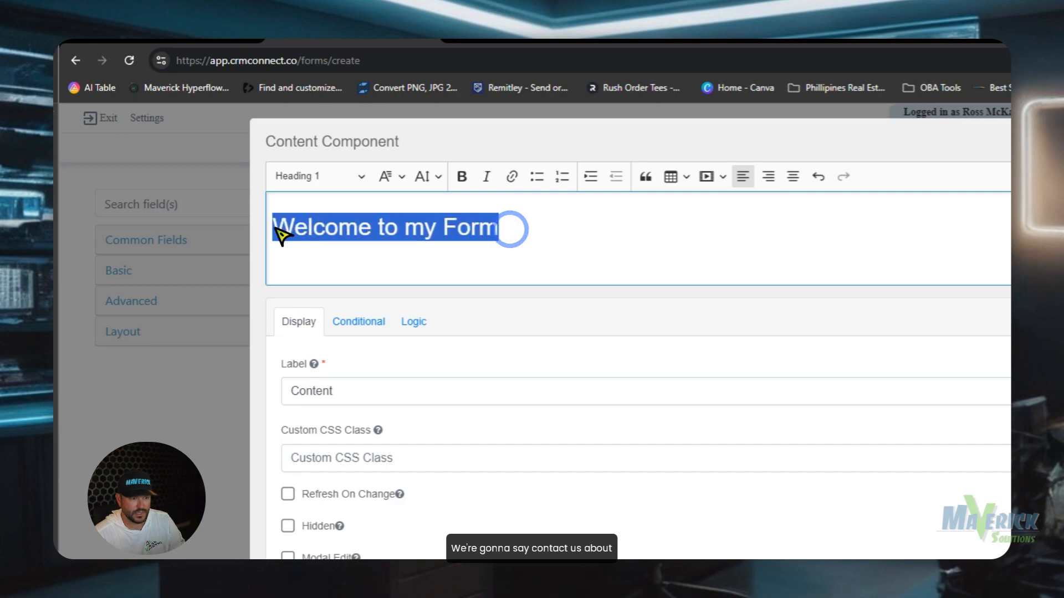
text(Contact us abou)
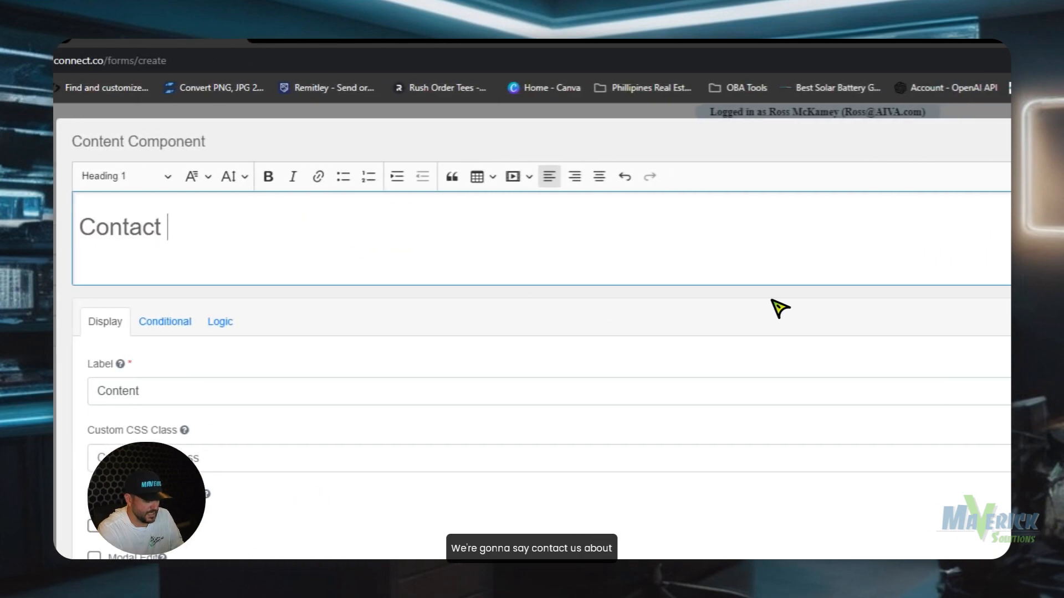
text(t the vehicl)
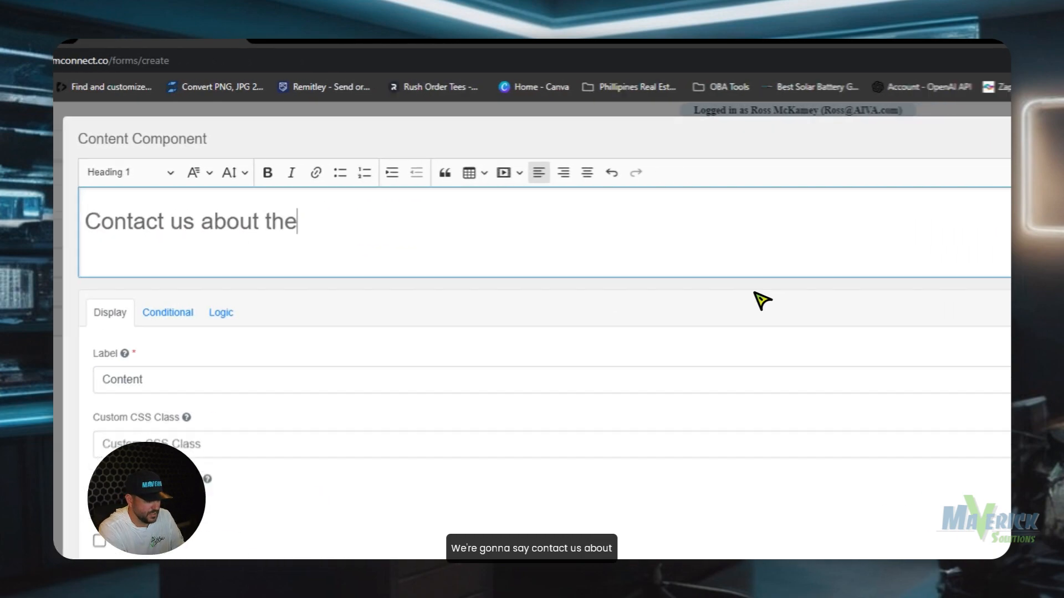
text(e you ar)
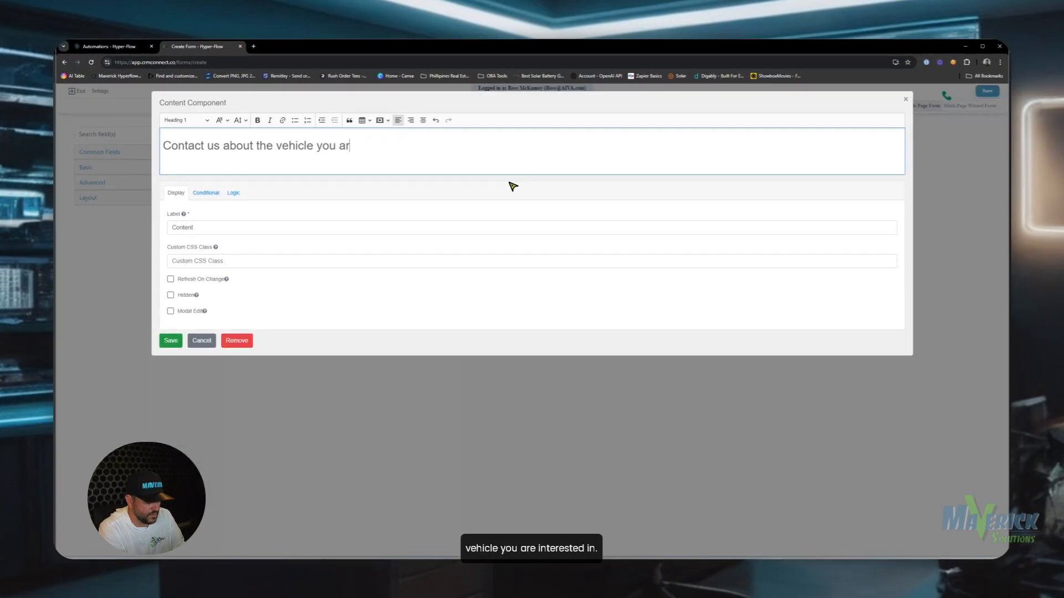
text(e intereste)
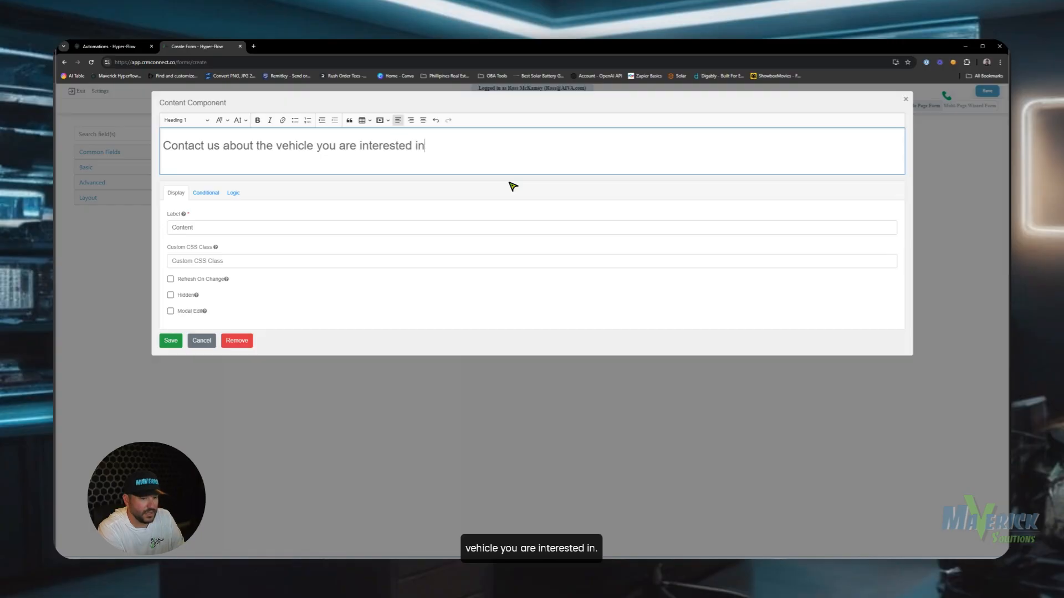
key(BackSpace)
key(BackSpace)
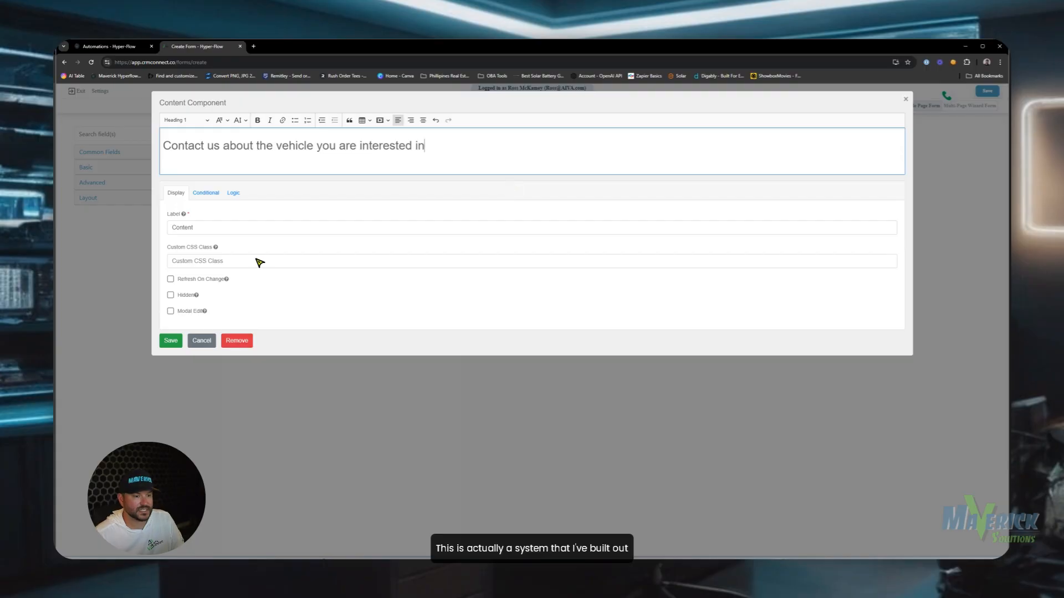
click(178, 341)
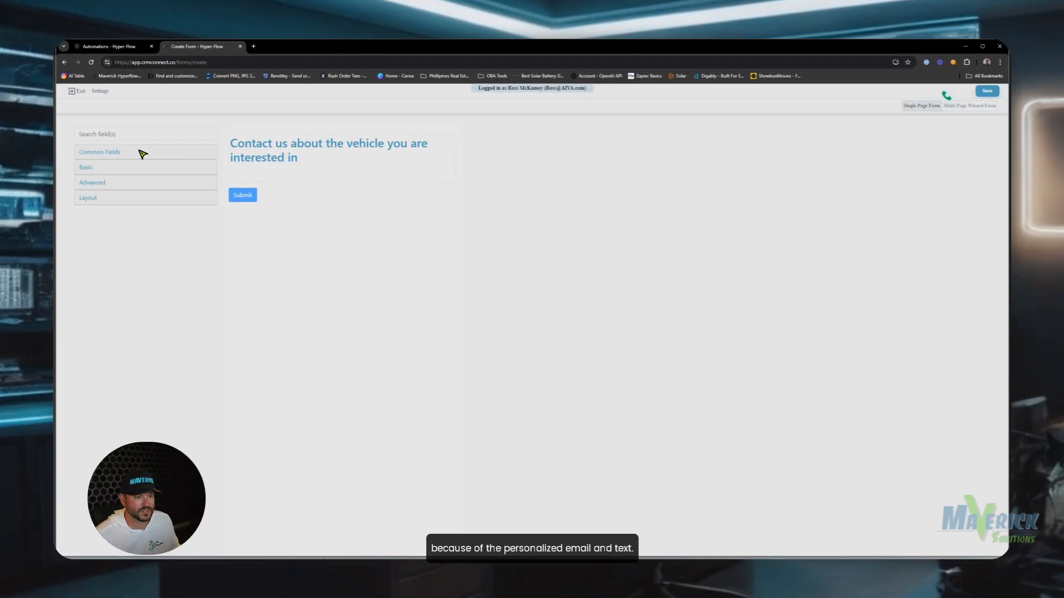
Add First Name, Last Name, Email and Phone Number fields from Common Fields.
click(91, 155)
drag(108, 169, 261, 185)
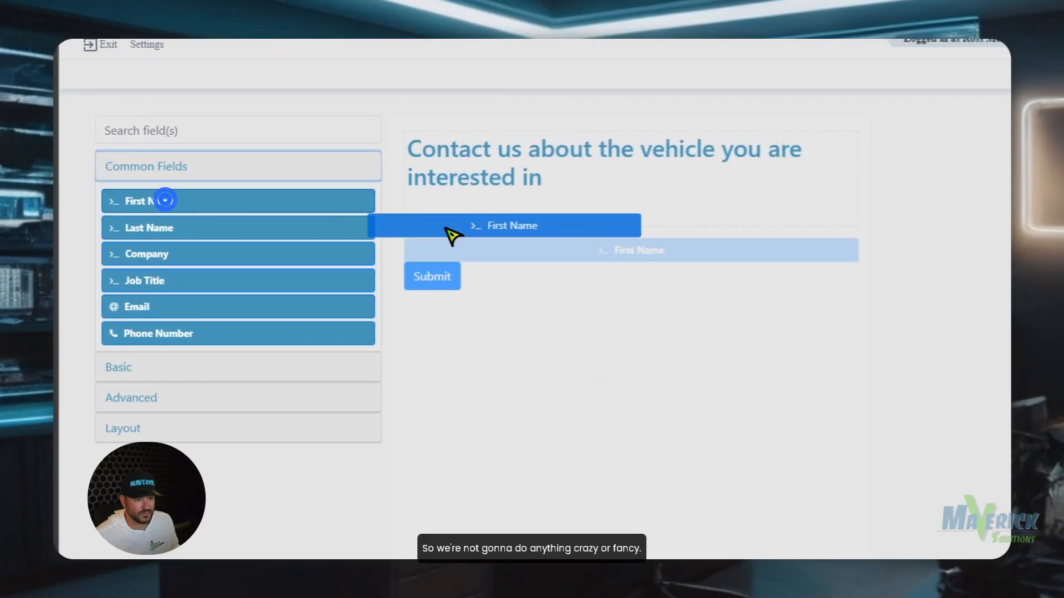
drag(469, 234, 543, 240)
drag(166, 232, 498, 293)
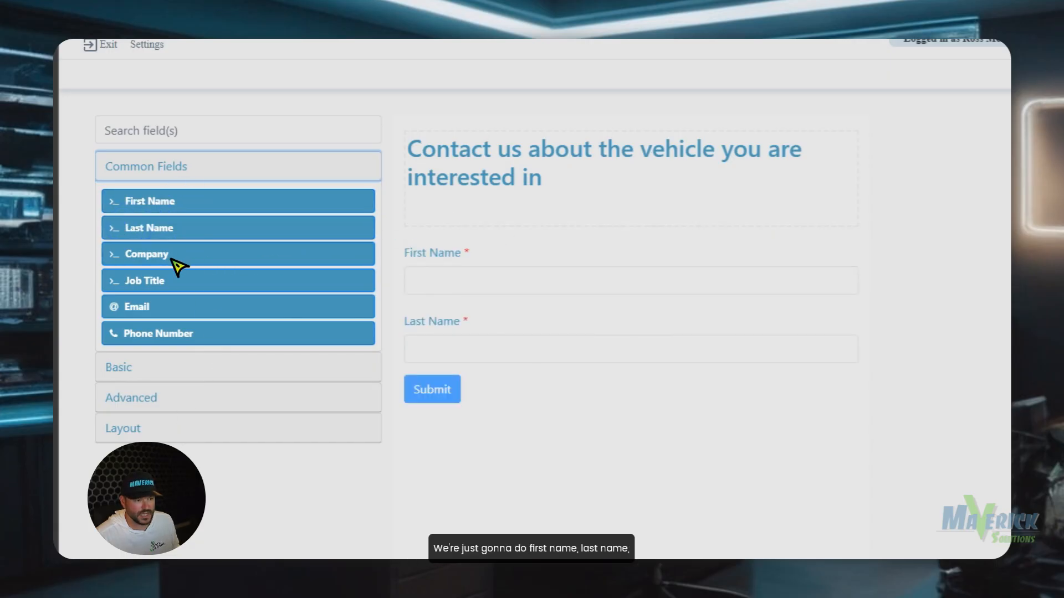
drag(170, 308, 518, 374)
drag(150, 332, 442, 425)
Add an Address block from Advanced and a Text Field from Basic.
click(186, 370)
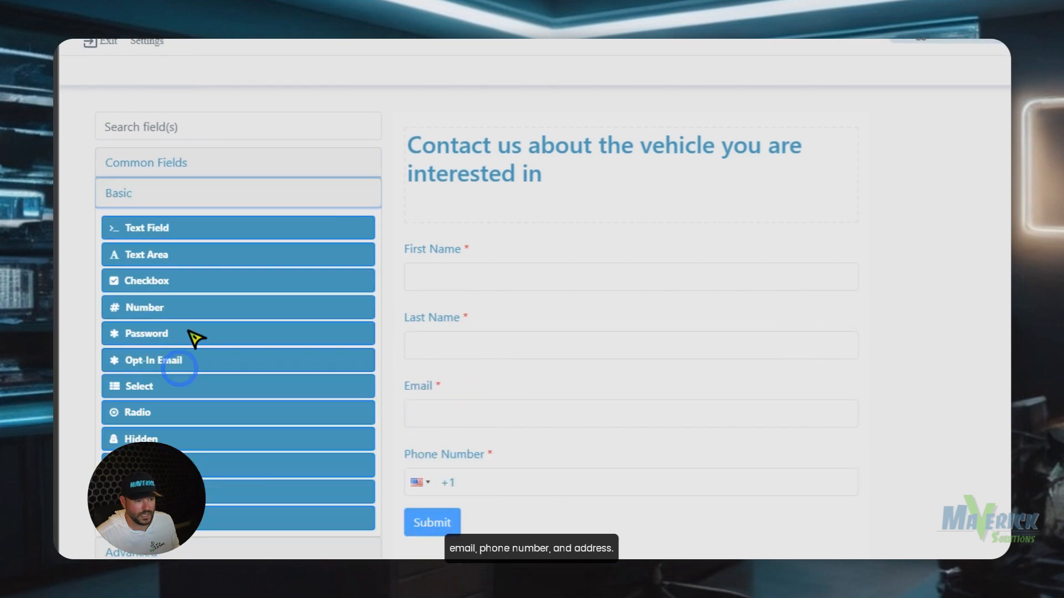
scroll(157, 375, down, 2)
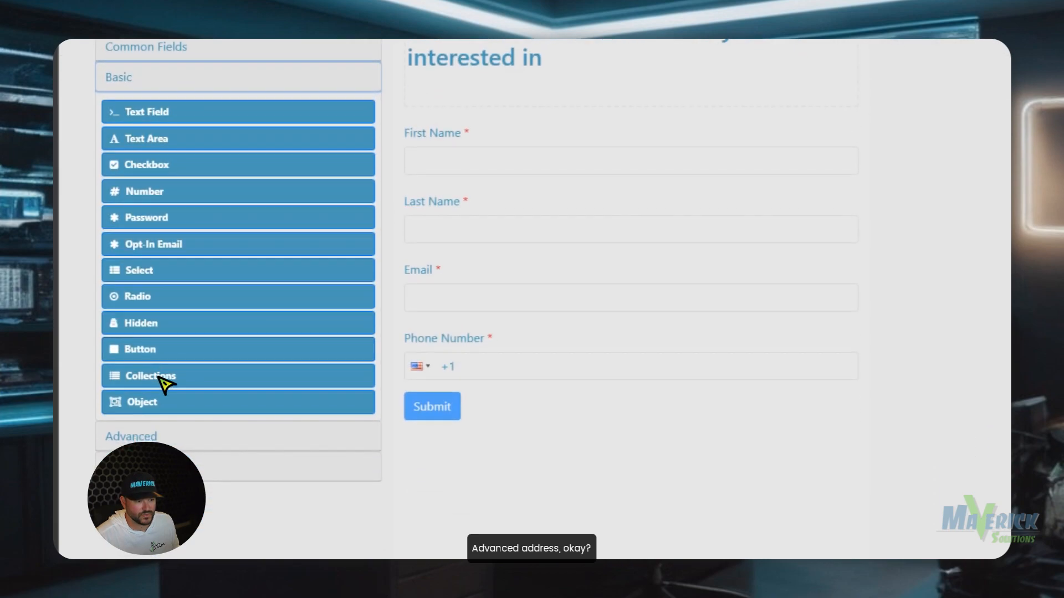
click(154, 434)
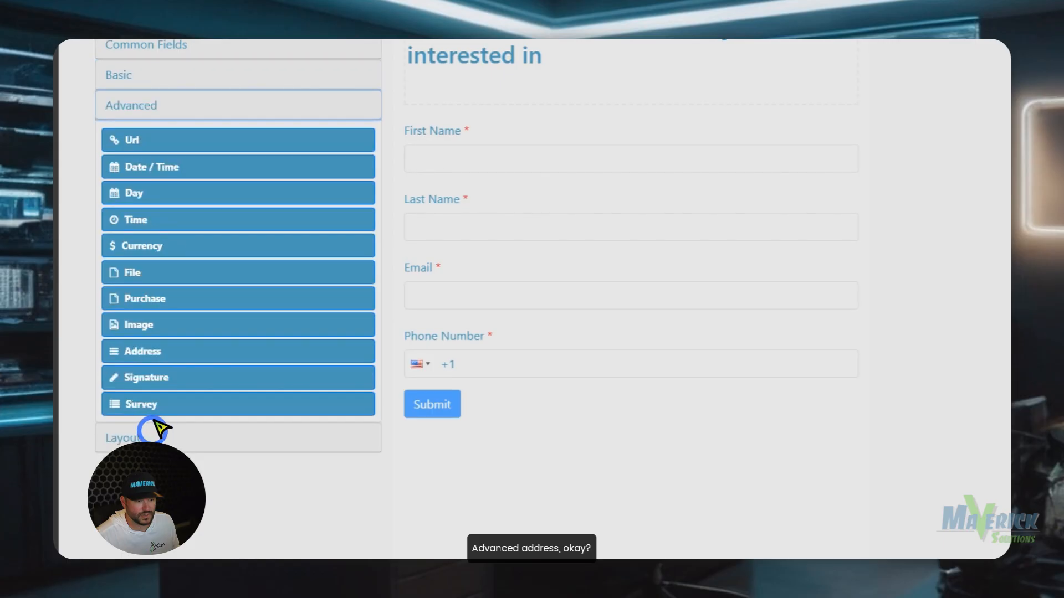
drag(152, 354, 501, 395)
scroll(157, 161, up, 2)
click(147, 161)
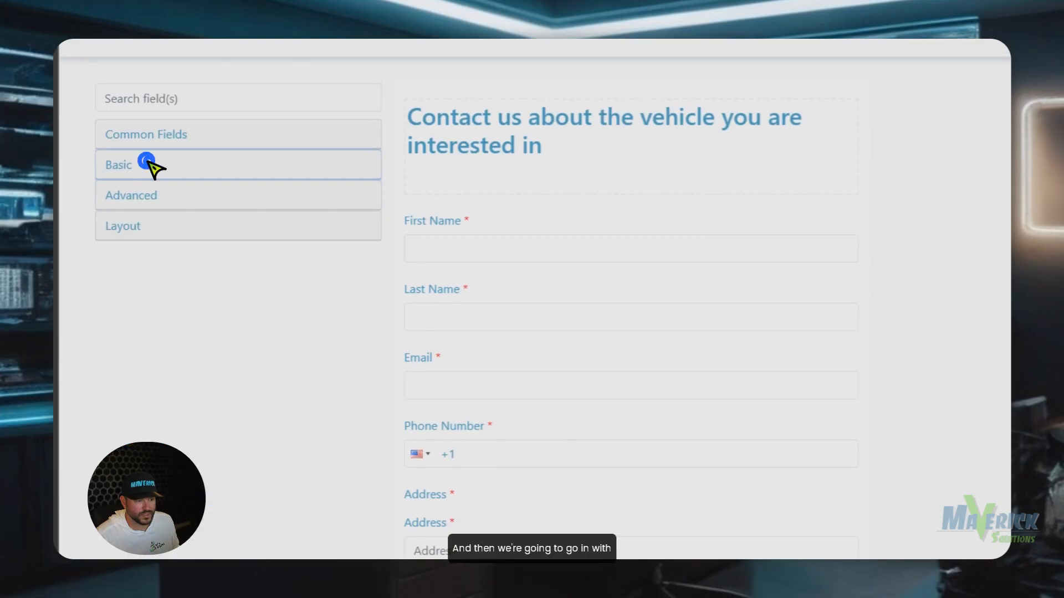
scroll(189, 327, down, 1)
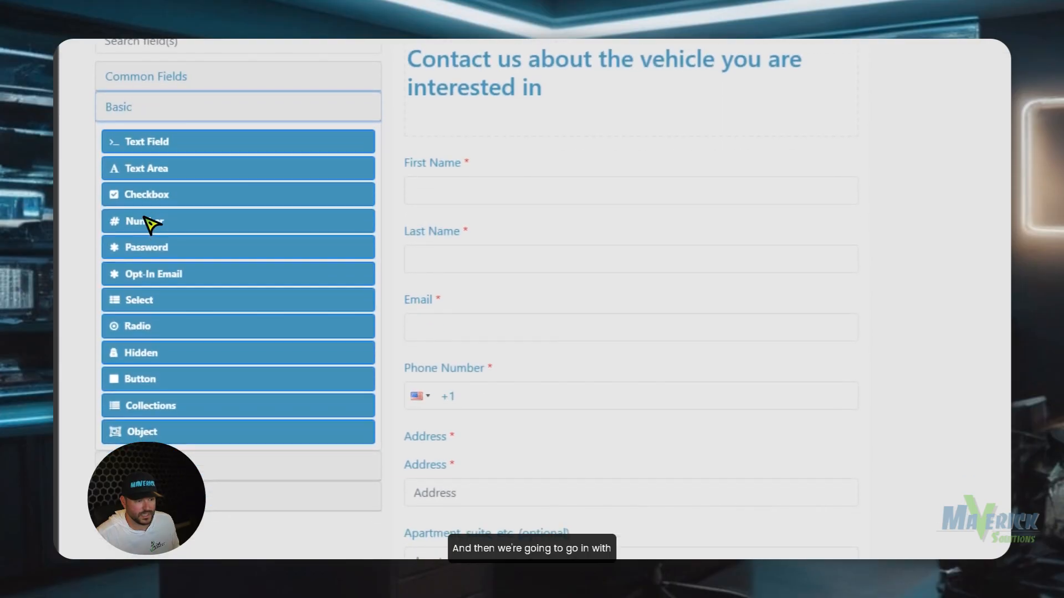
scroll(176, 178, up, 1)
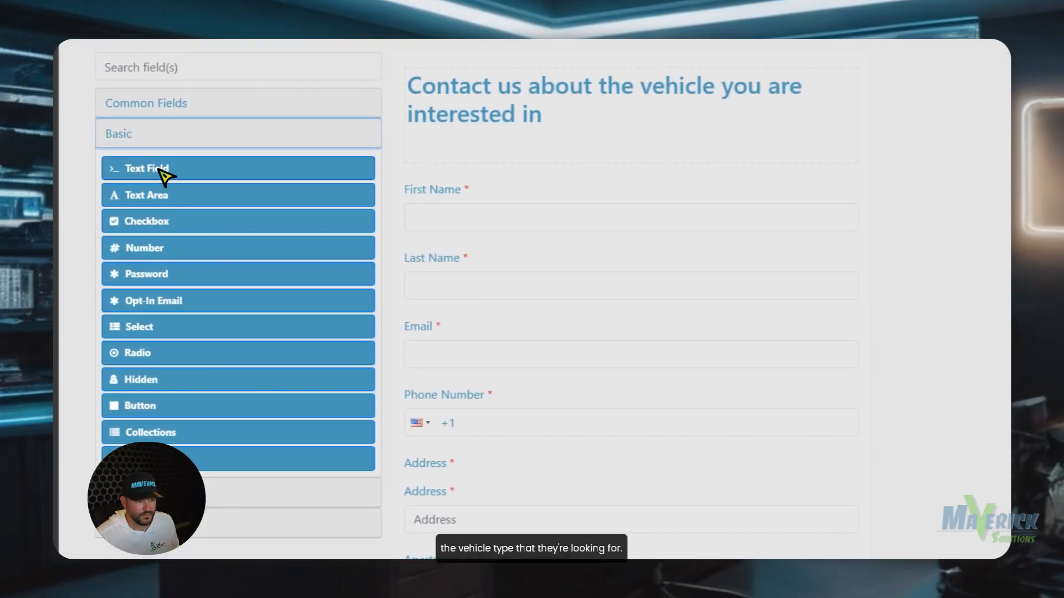
drag(164, 176, 482, 424)
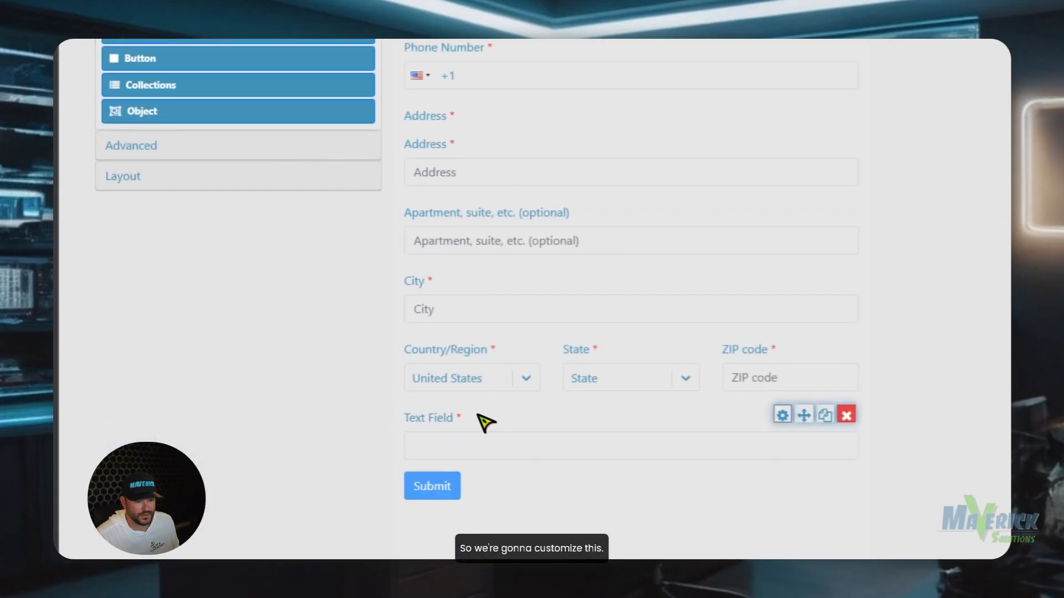
Label the text field 'What vehicle are you looking at? (Year/Make/Model)'.
mouse_move(739, 437)
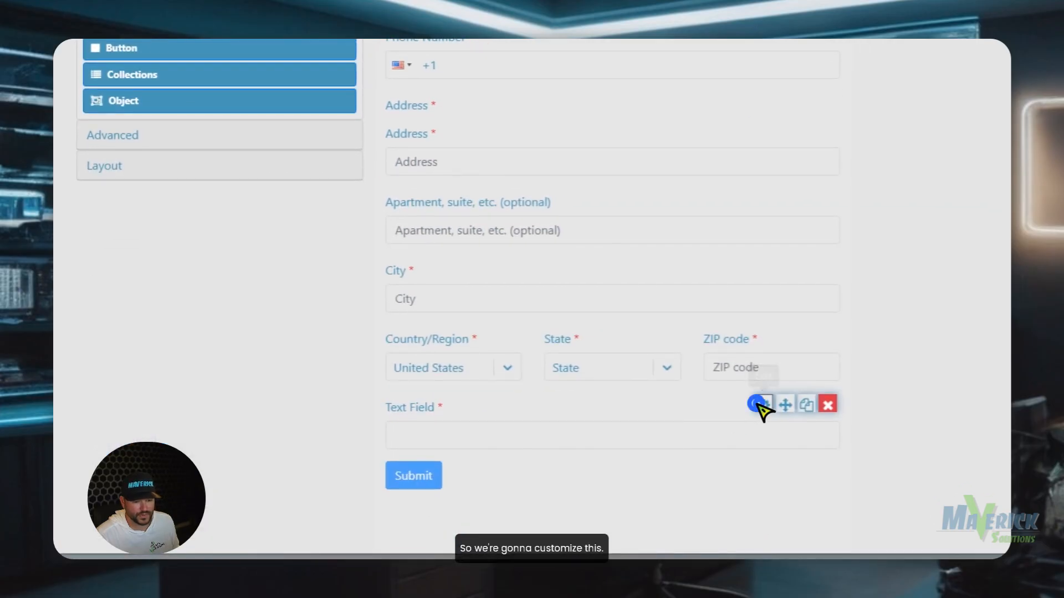
click(757, 408)
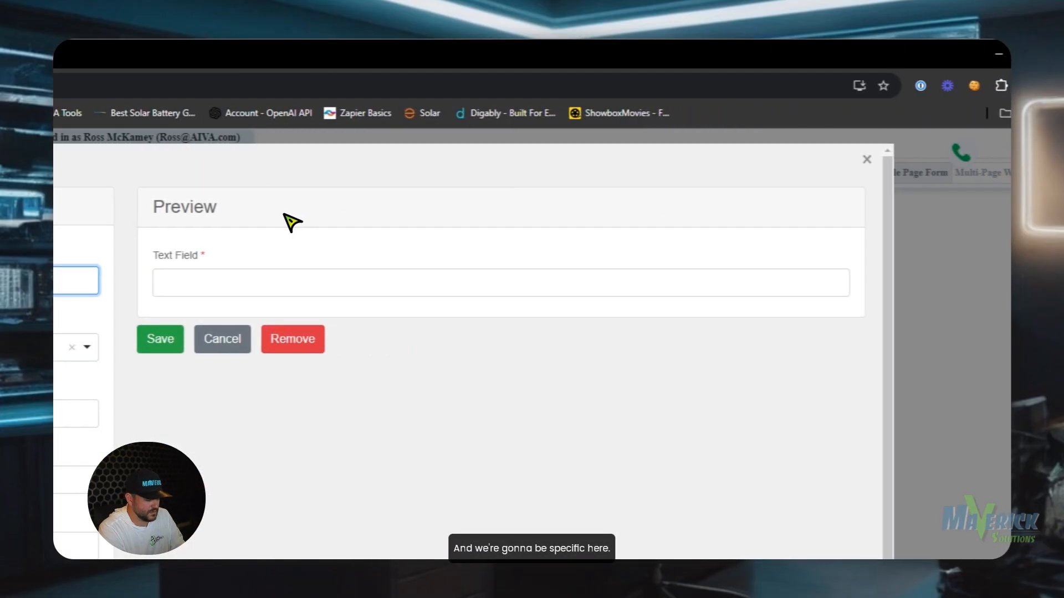
text(What)
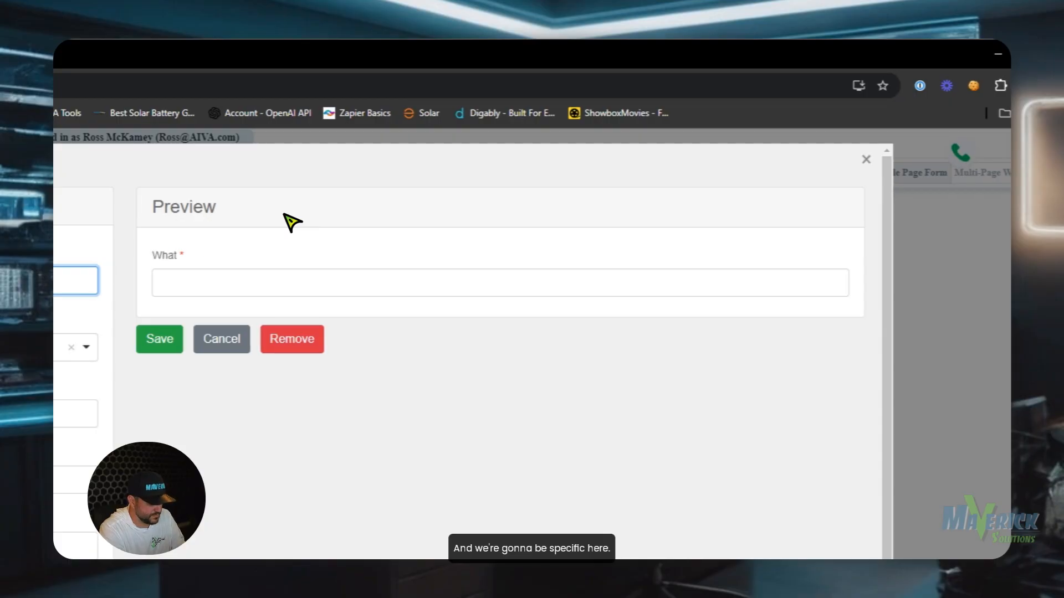
text( vehicle are you looking at? (year)
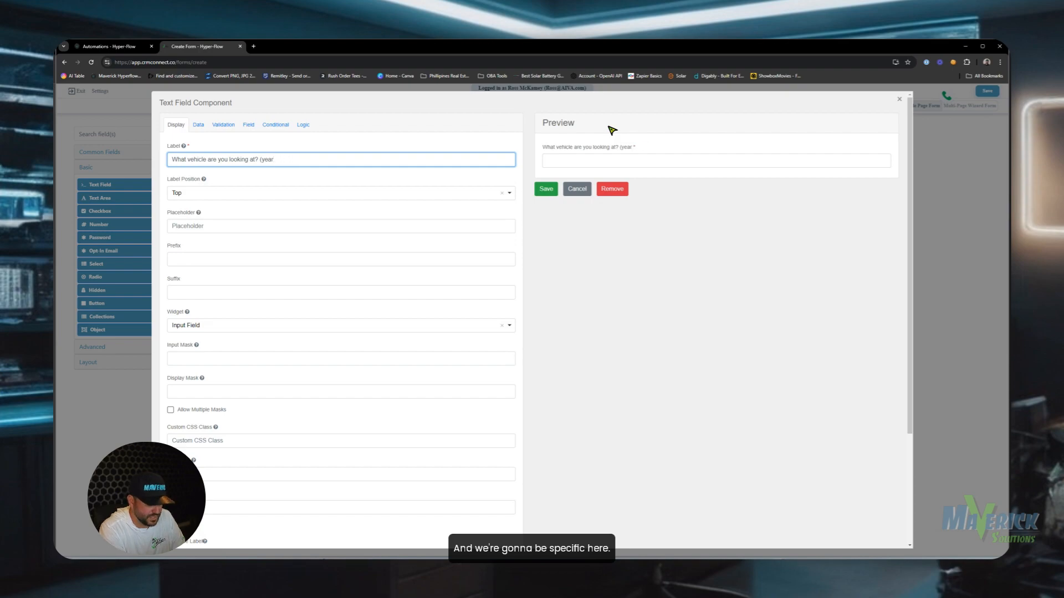
text(/Make)
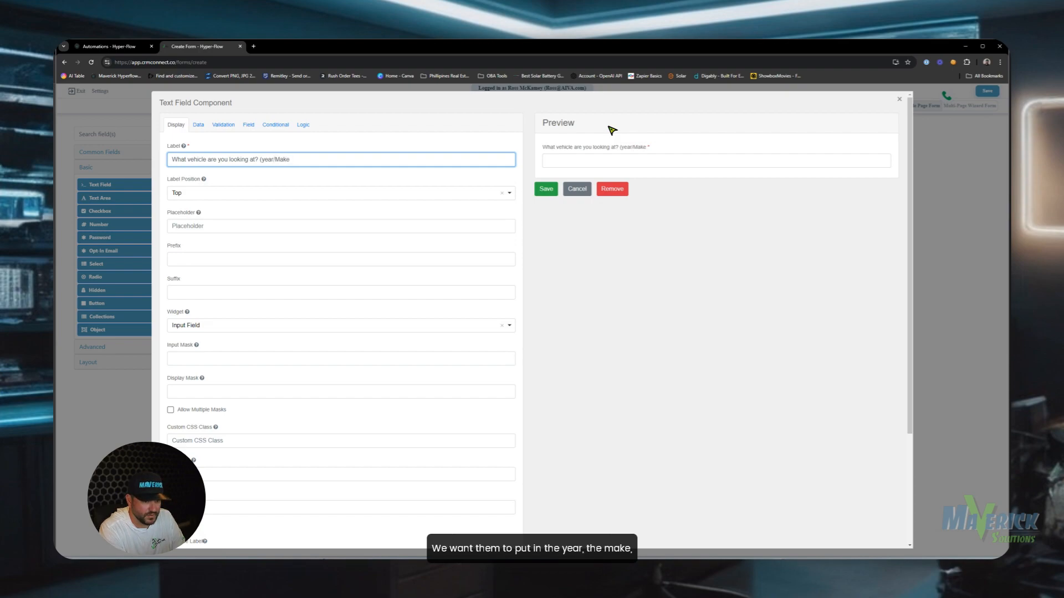
text(/Model)
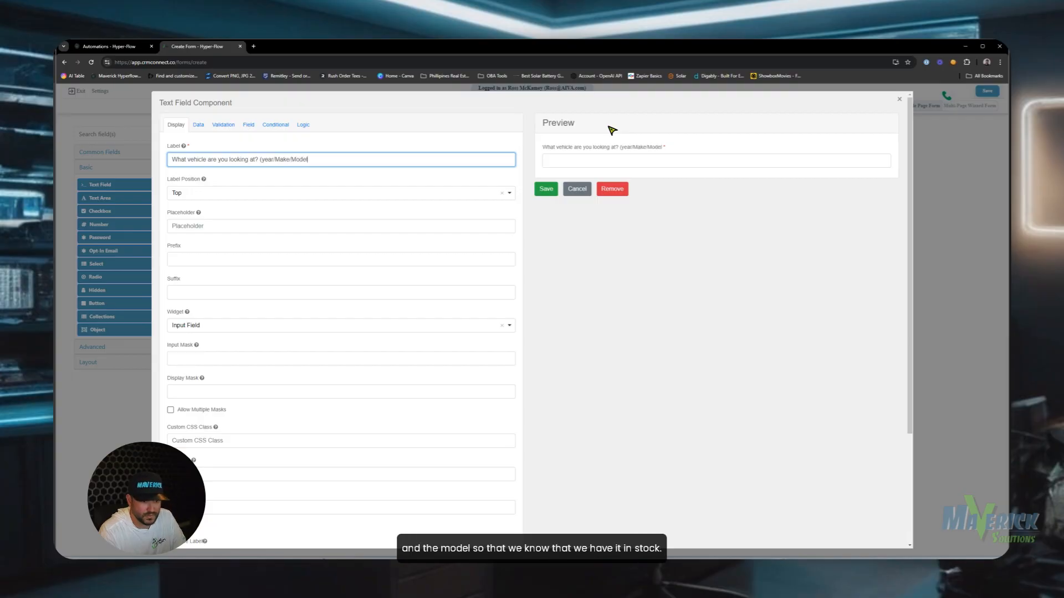
click(265, 160)
key(BackSpace)
text(Y)
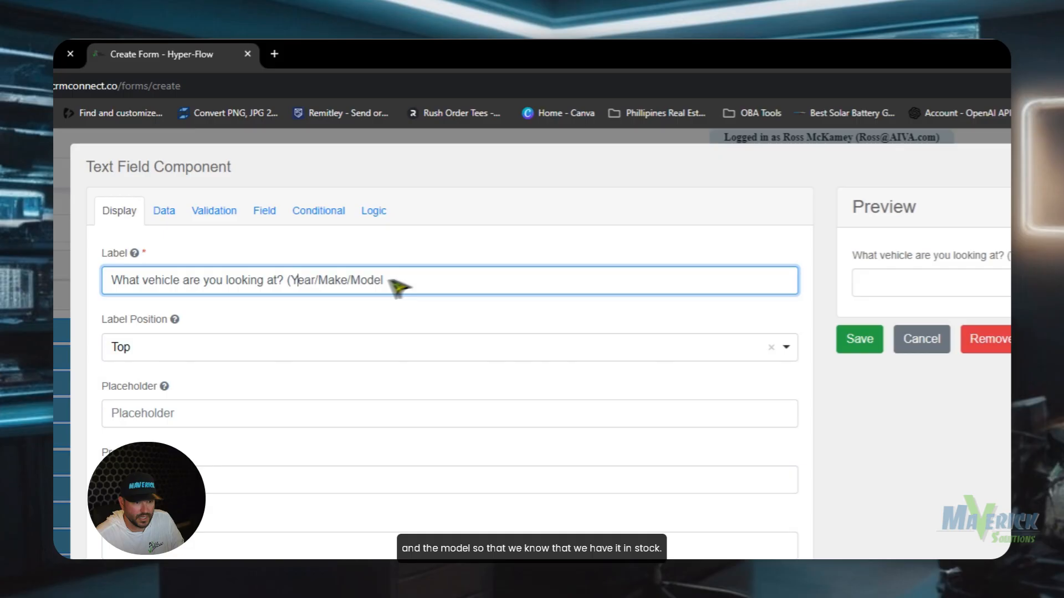
click(443, 281)
text())
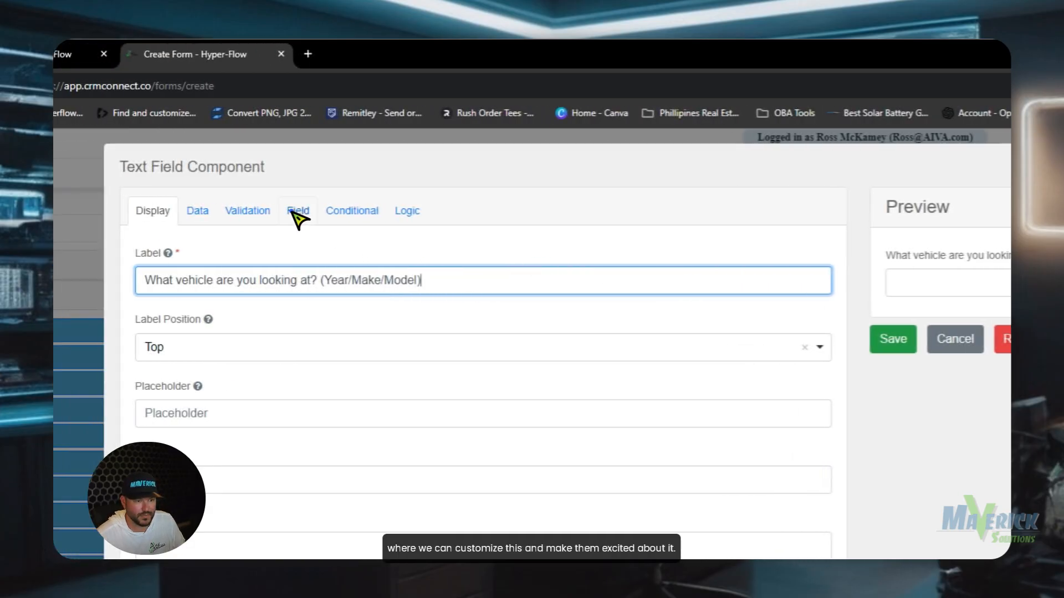
Set the field's property name to vehicleDetails and save it.
click(298, 213)
double_click(430, 277)
text(v)
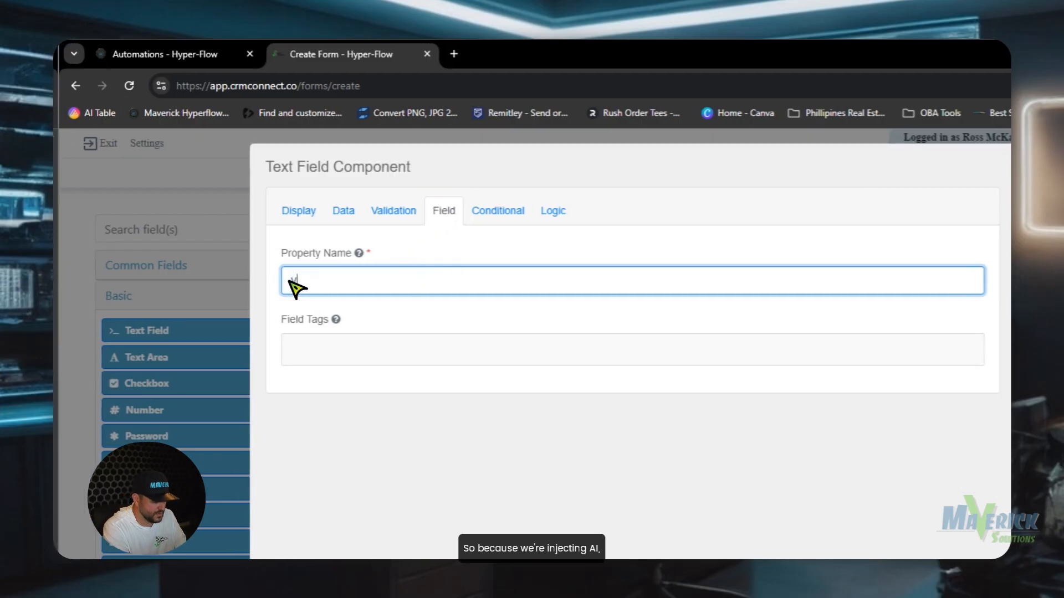
text(ehicleDetails)
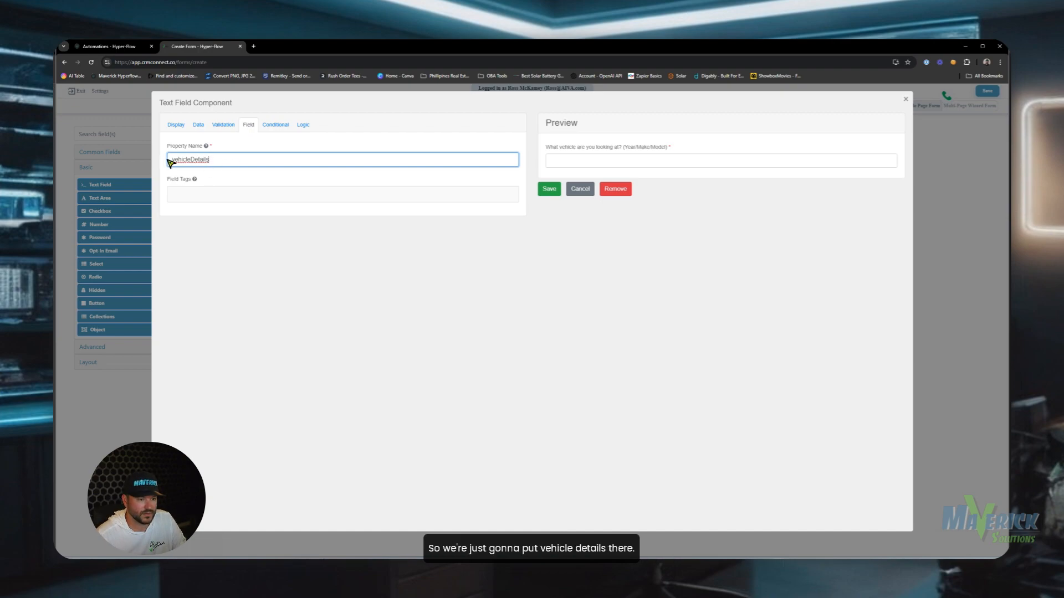
click(173, 160)
click(223, 159)
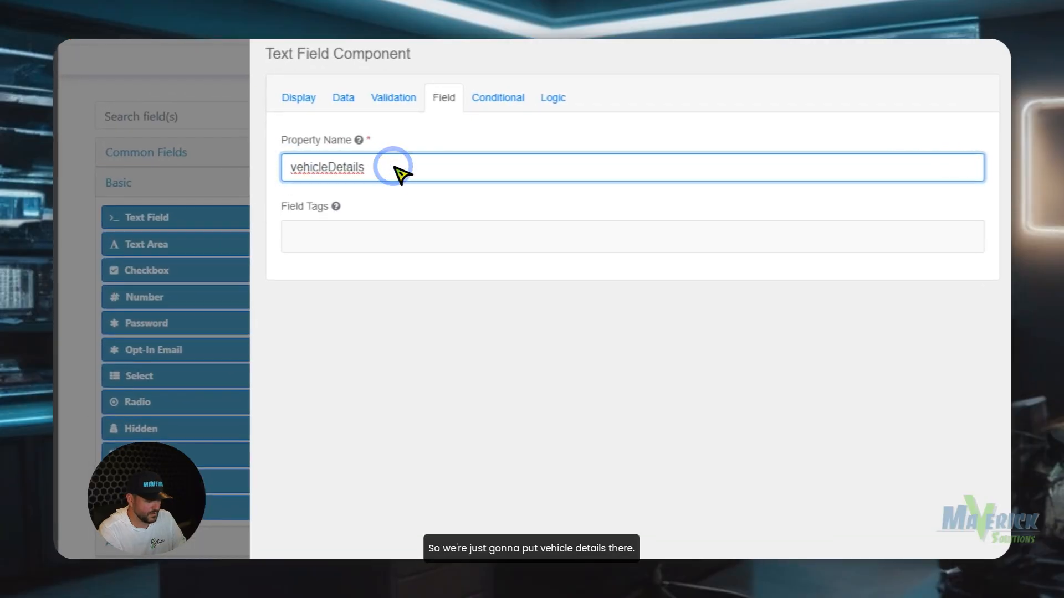
text(for)
key(BackSpace)
key(BackSpace)
key(BackSpace)
key(BackSpace)
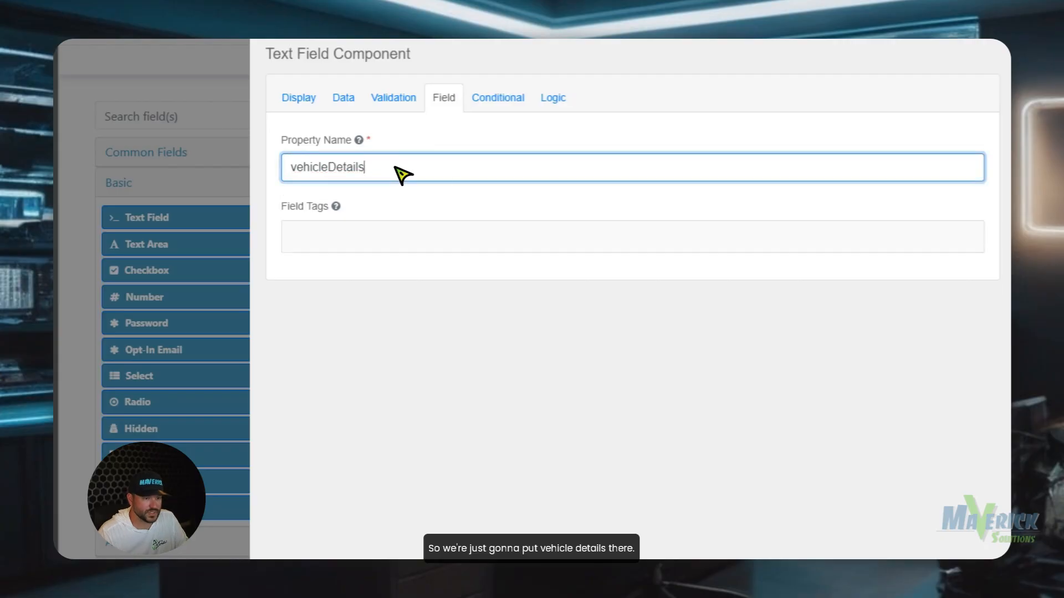
click(783, 227)
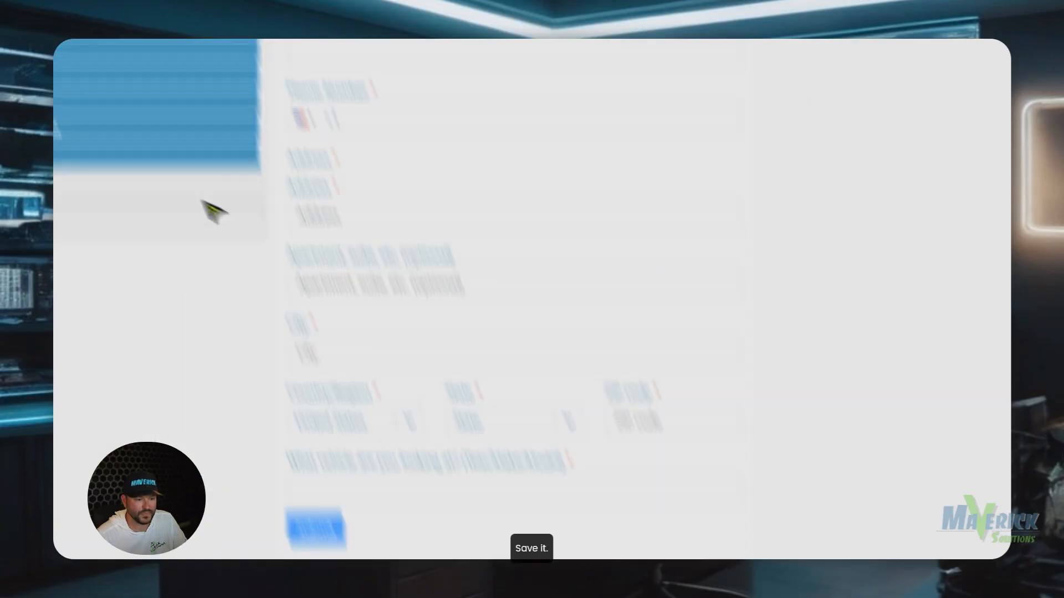
Add a Text Area labelled with the question about how the vehicle will be used.
click(154, 190)
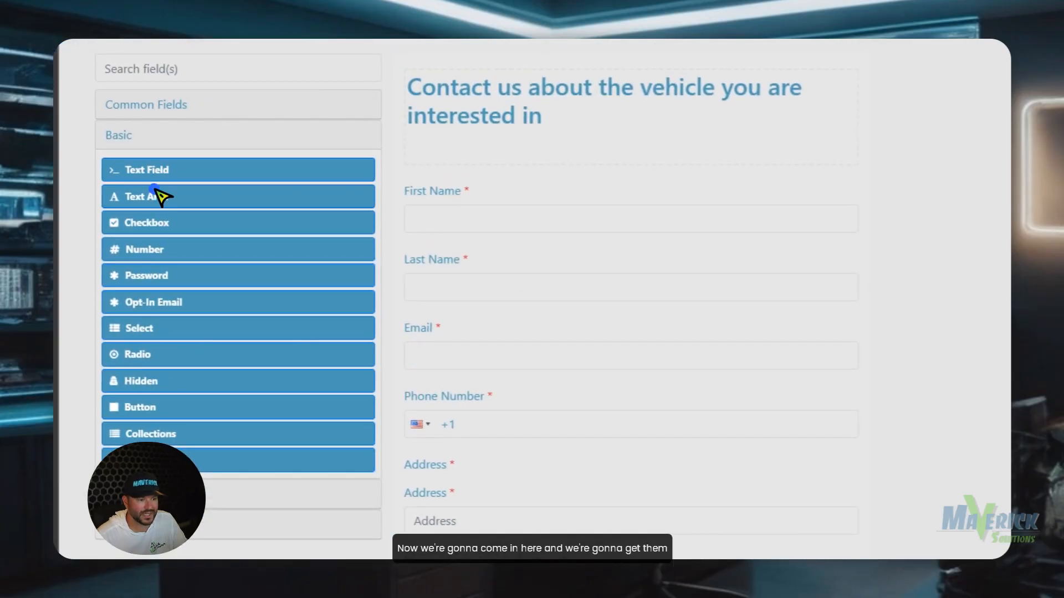
drag(160, 197, 537, 458)
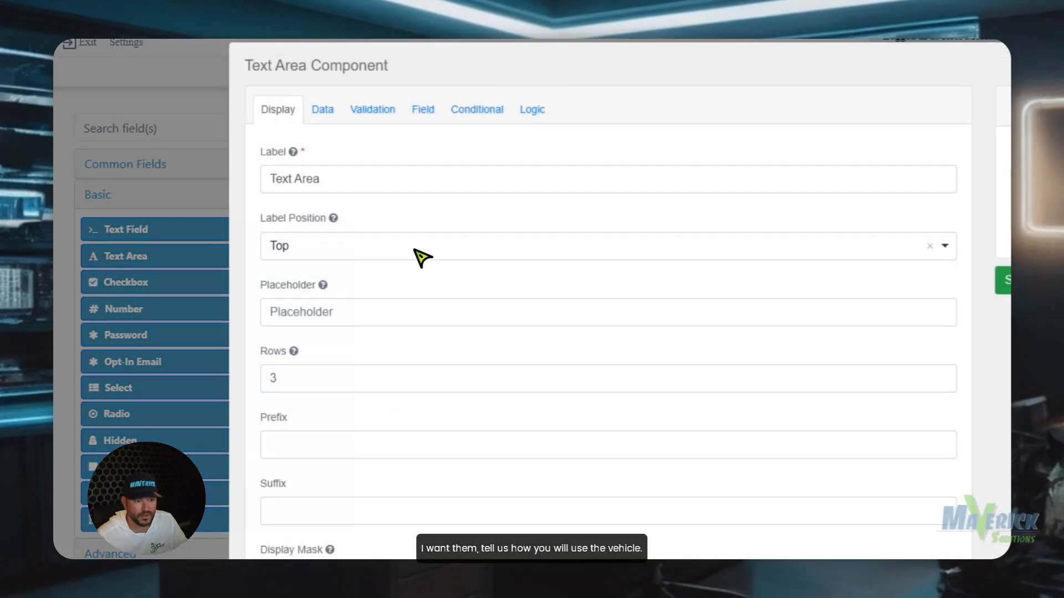
drag(395, 190, 222, 171)
text(Tell us how)
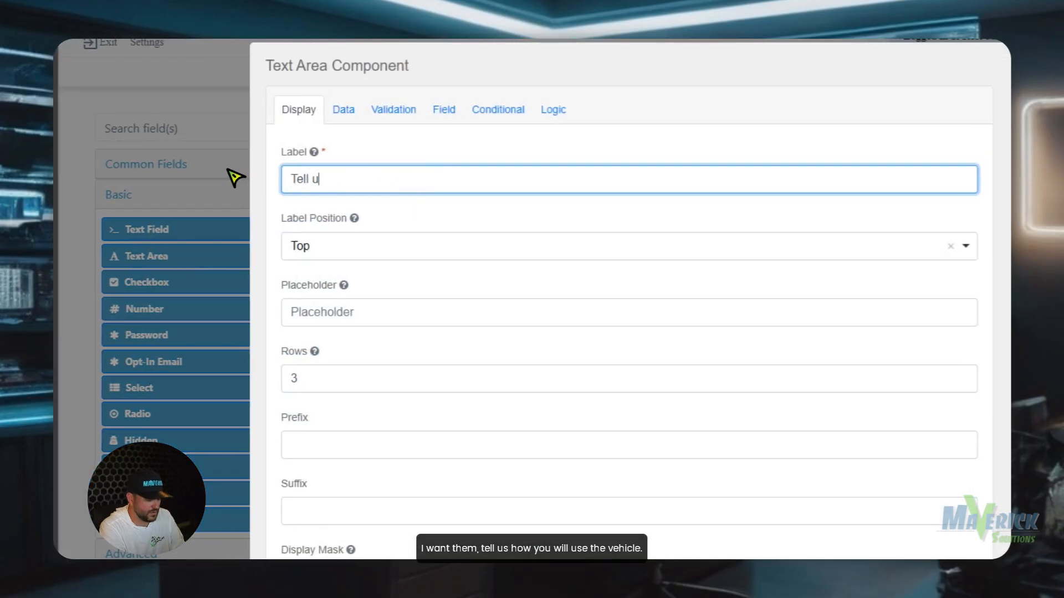
text( you will use th)
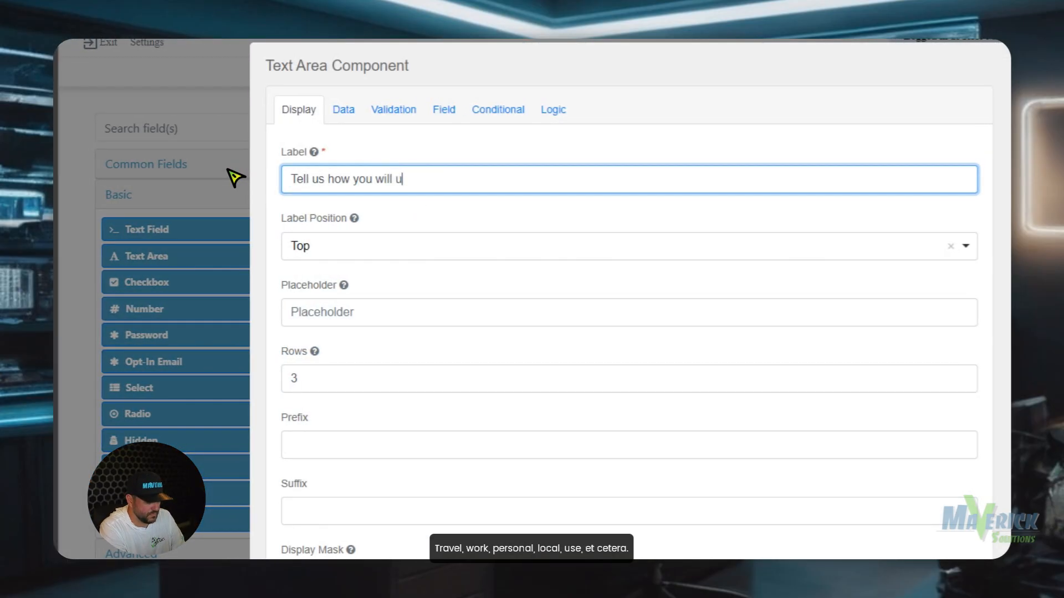
text(e vehicle. Travel, work, personal local u)
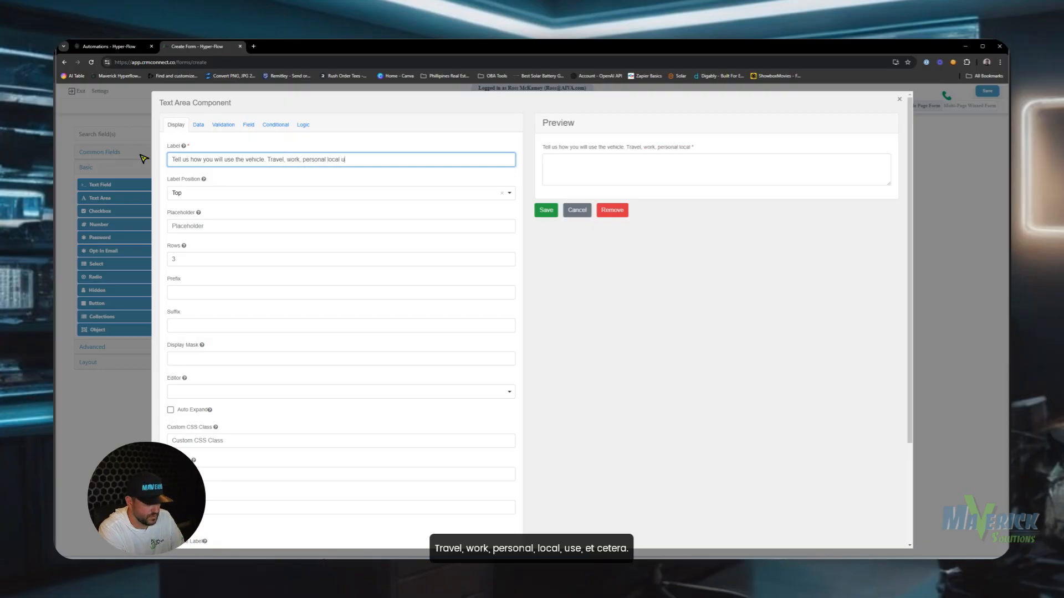
text(se, etc..)
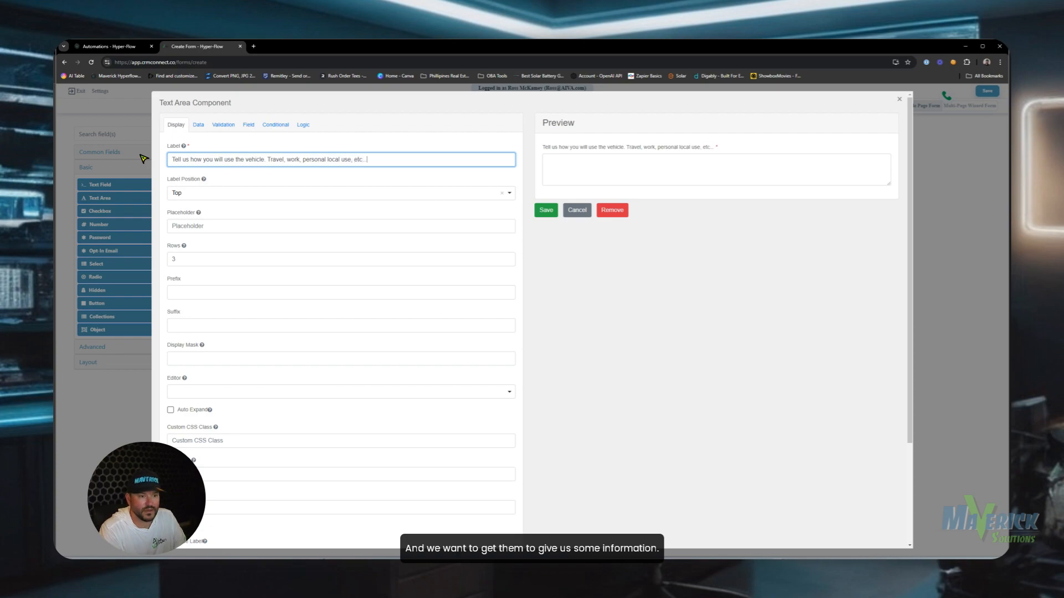
Set the text area's property name to VehicleUseCase and save it.
click(245, 124)
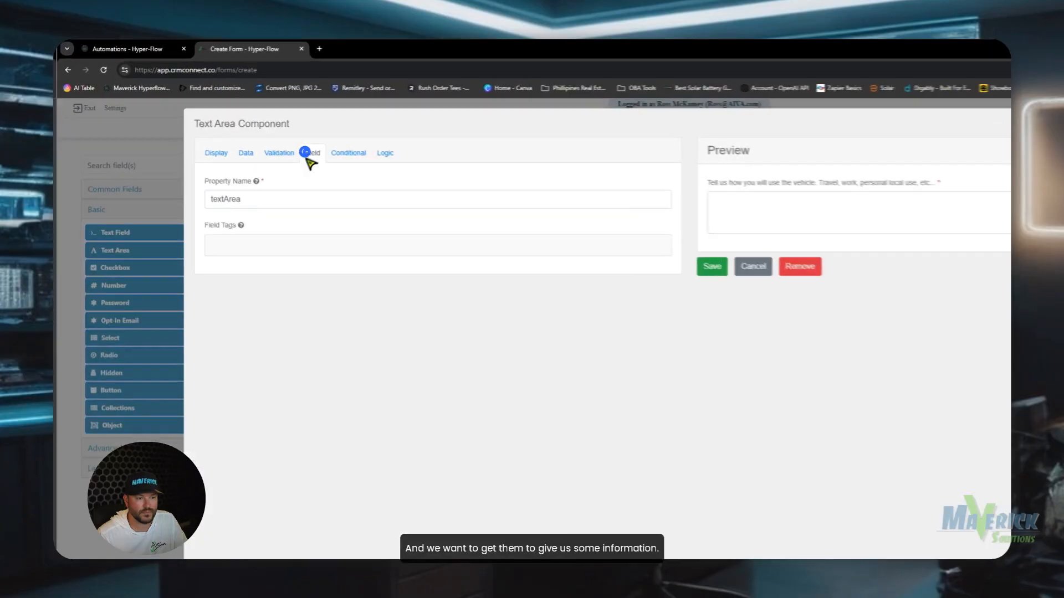
double_click(288, 198)
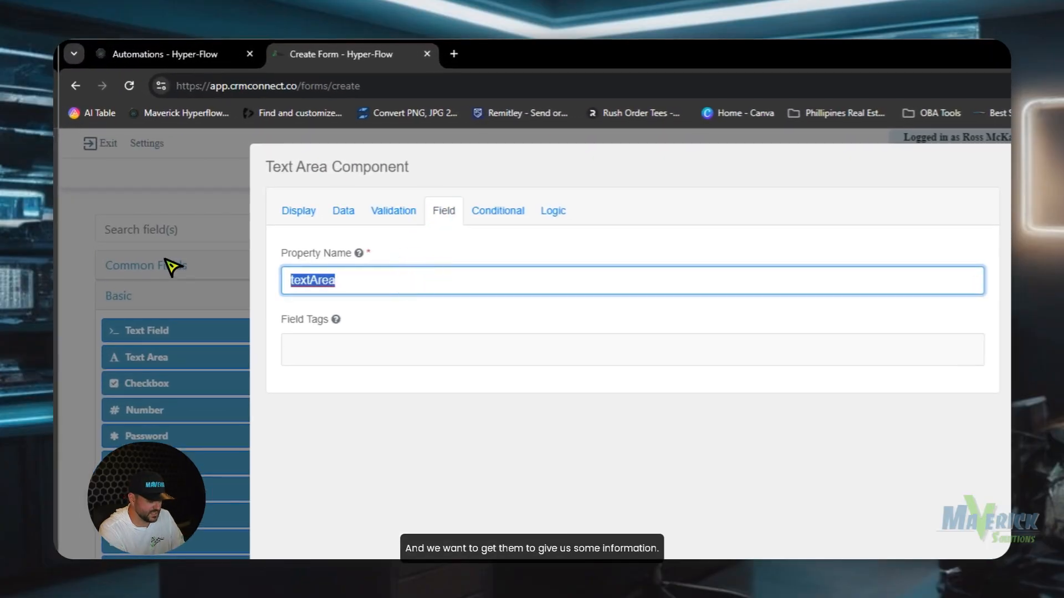
text(Vehicle)
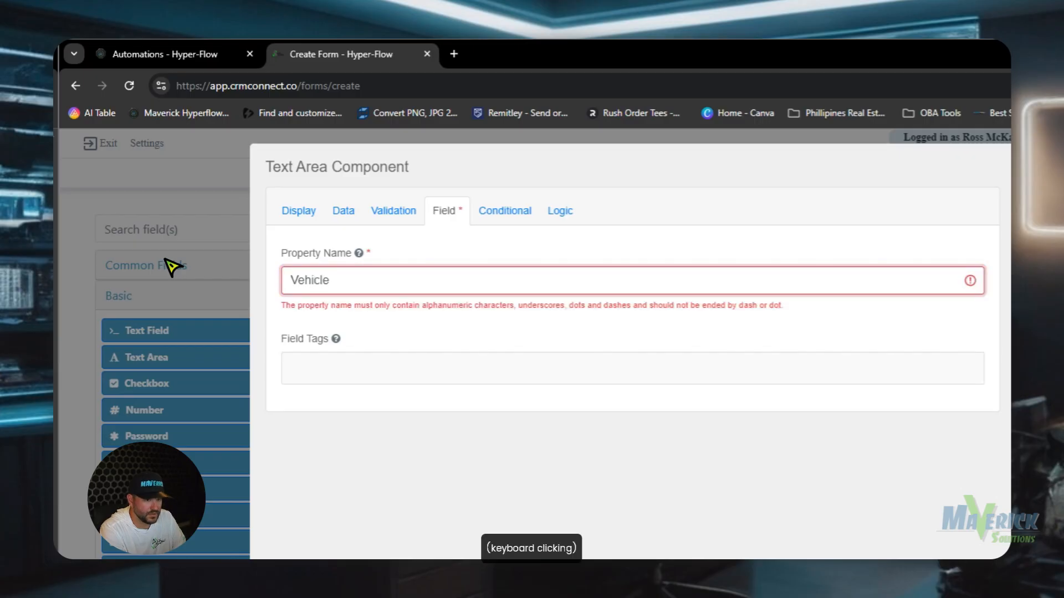
key(BackSpace)
text(U)
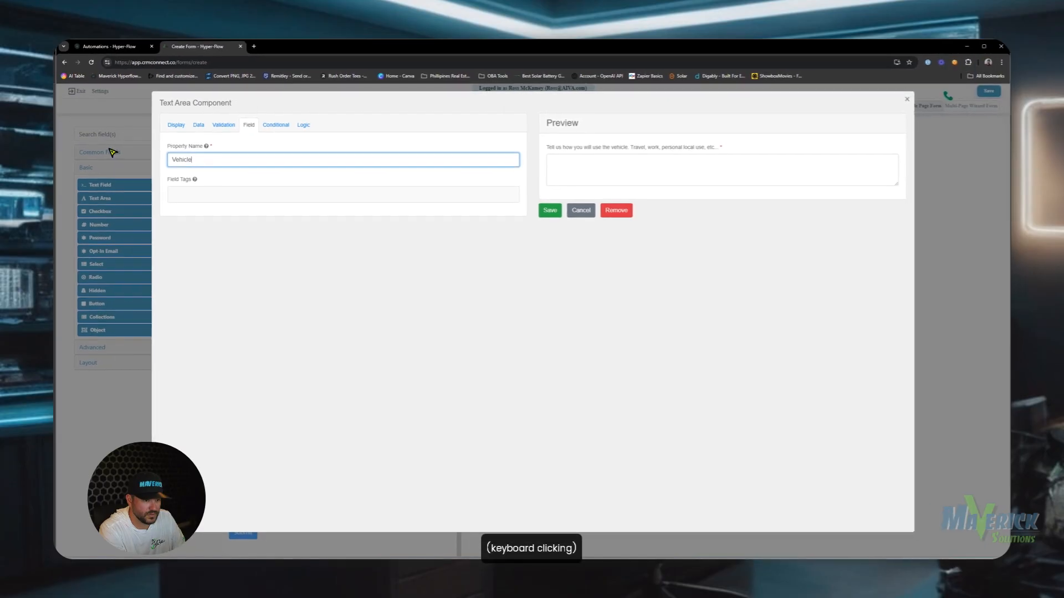
text(seCase)
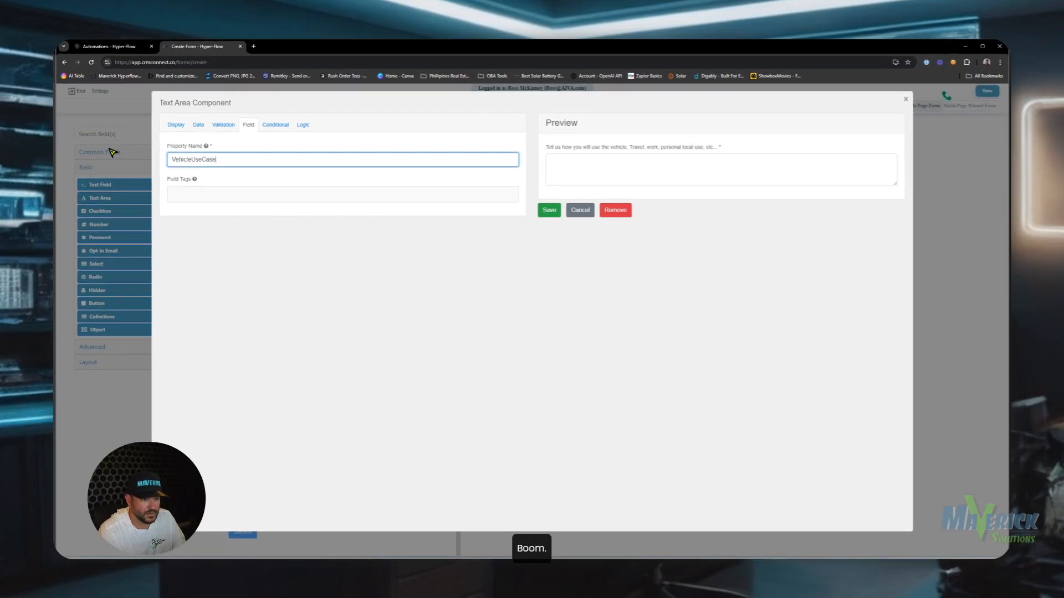
click(548, 211)
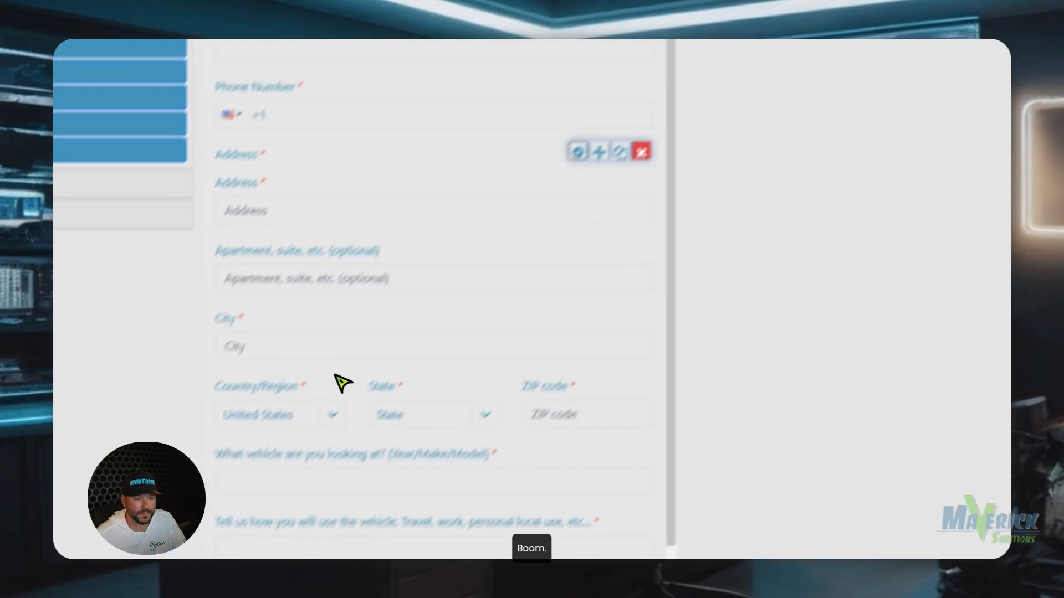
scroll(330, 131, up, 7)
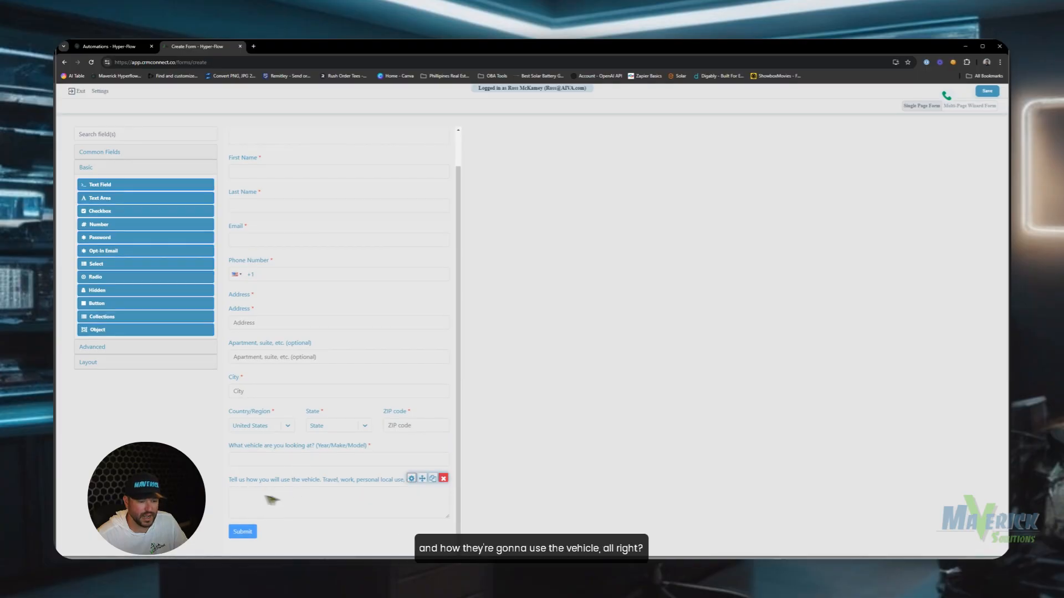
click(532, 526)
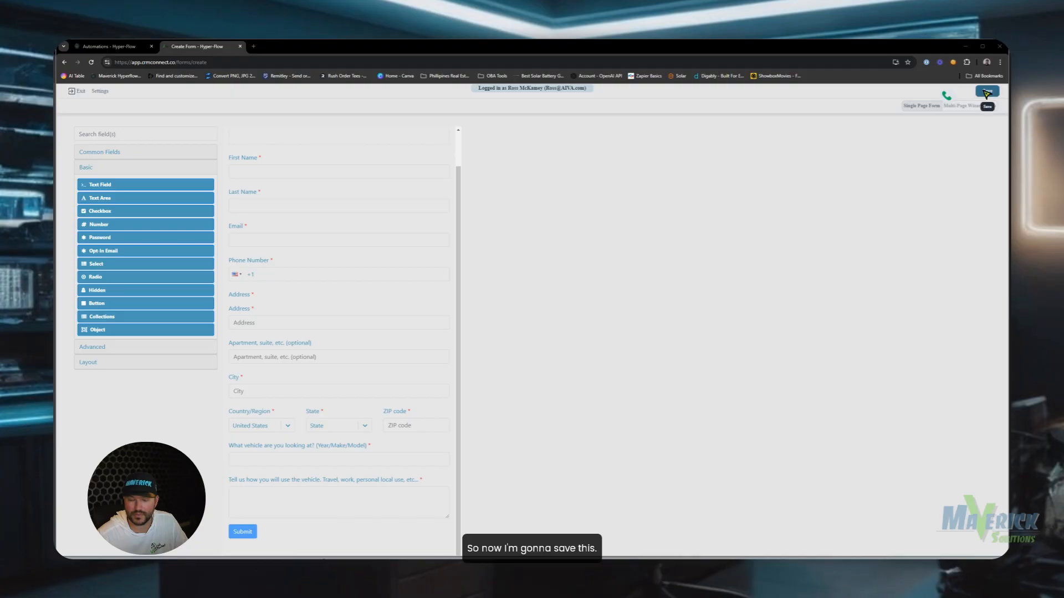
Set the form theme to Lux.
click(101, 90)
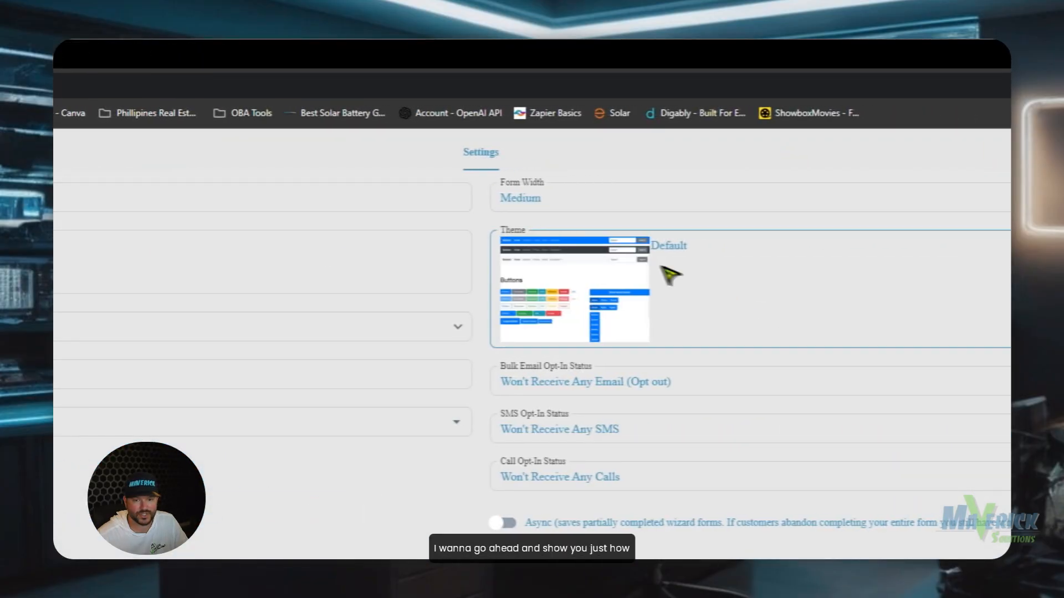
click(685, 273)
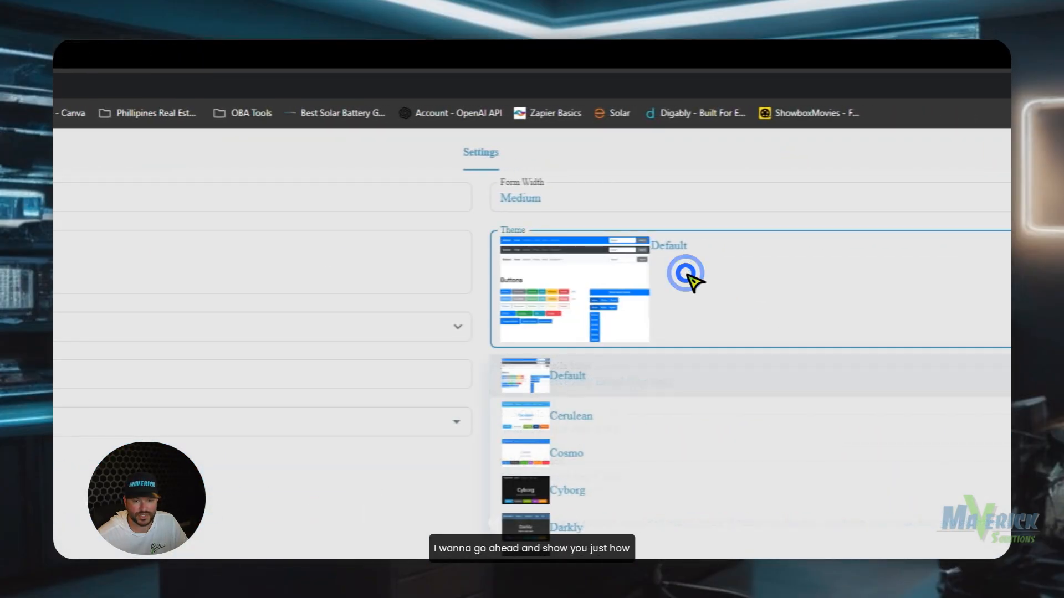
scroll(584, 301, down, 3)
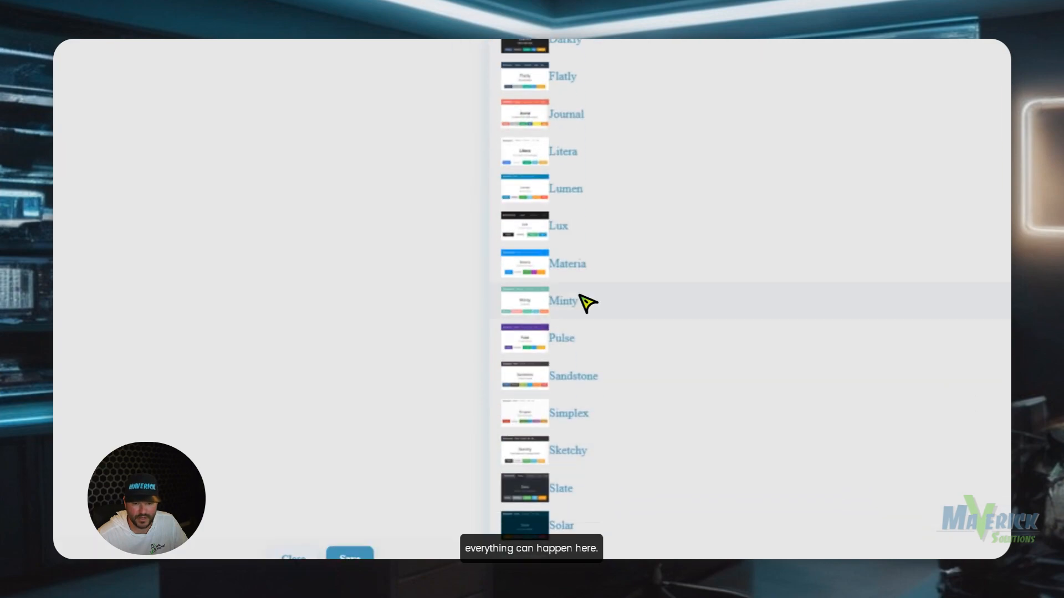
click(570, 222)
Set Bulk Email, SMS and Call Opt-In Status to Opt In.
click(662, 307)
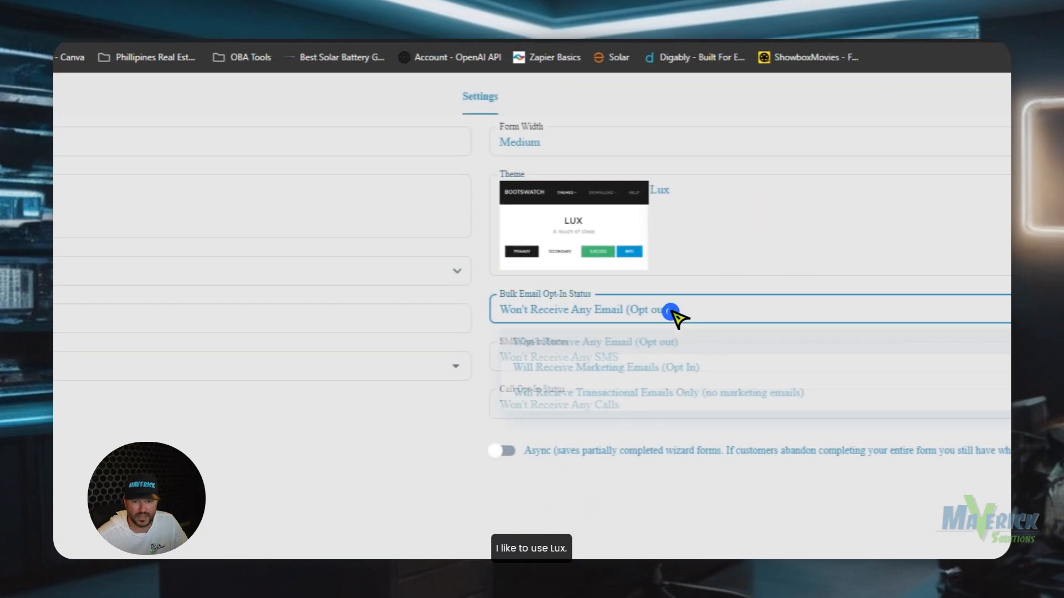
click(634, 371)
click(635, 357)
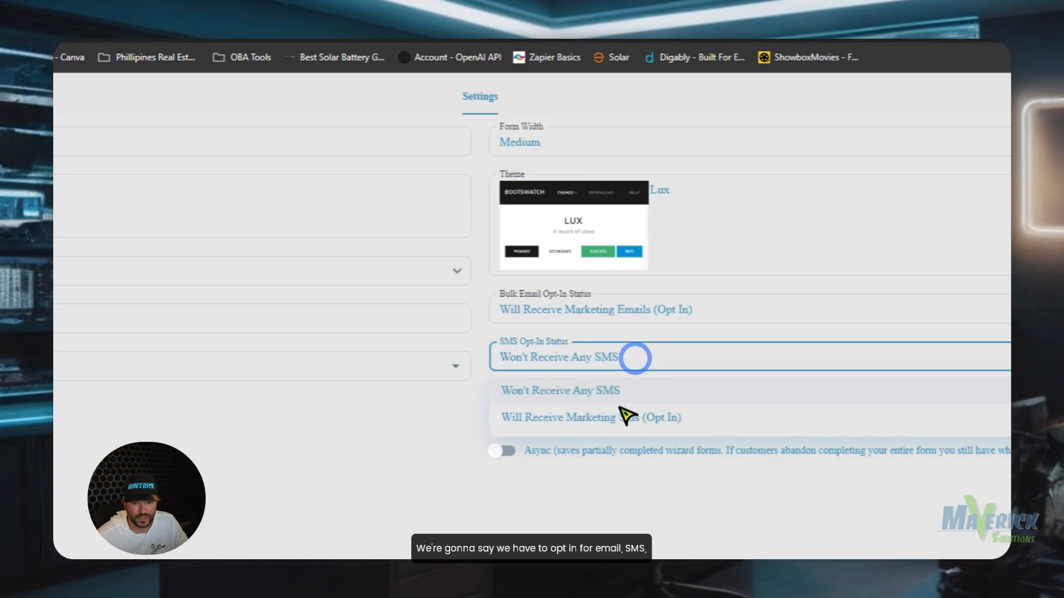
click(618, 415)
click(618, 406)
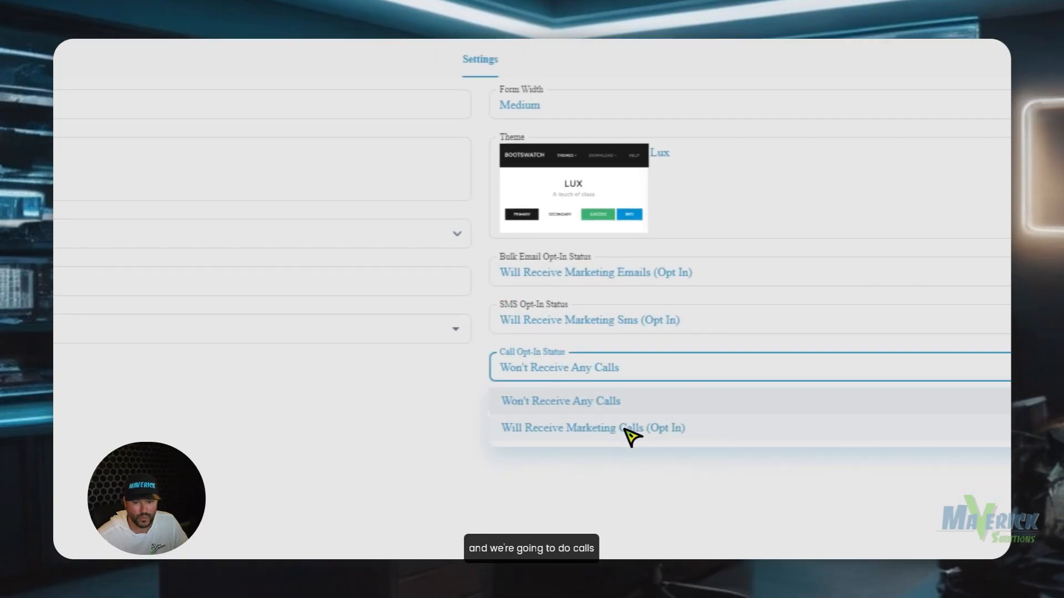
click(635, 429)
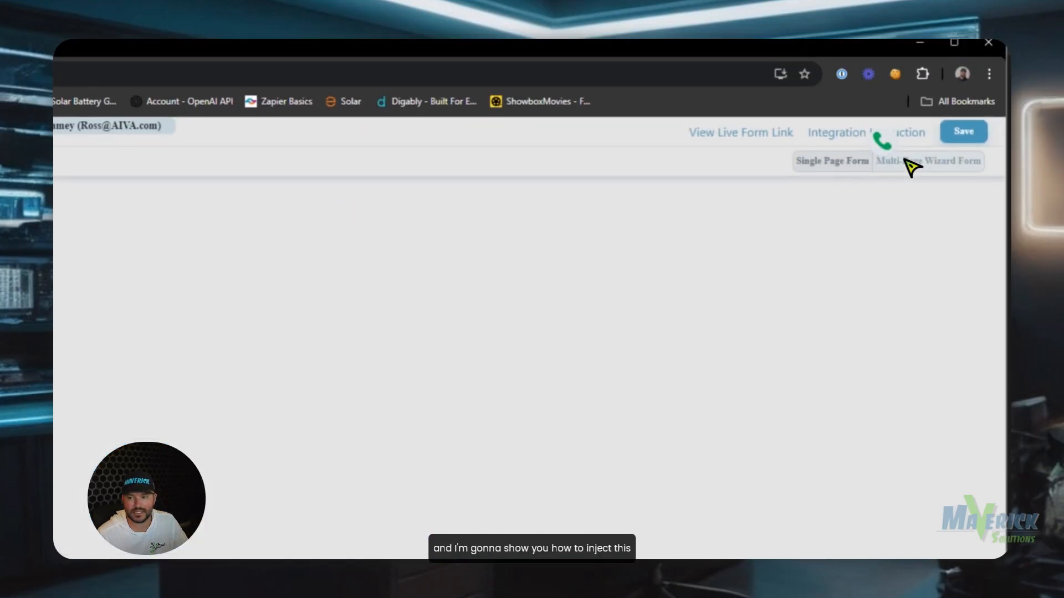
Save the form as a new version named 'Vehicle Contact Request form for Dealerships'.
click(957, 136)
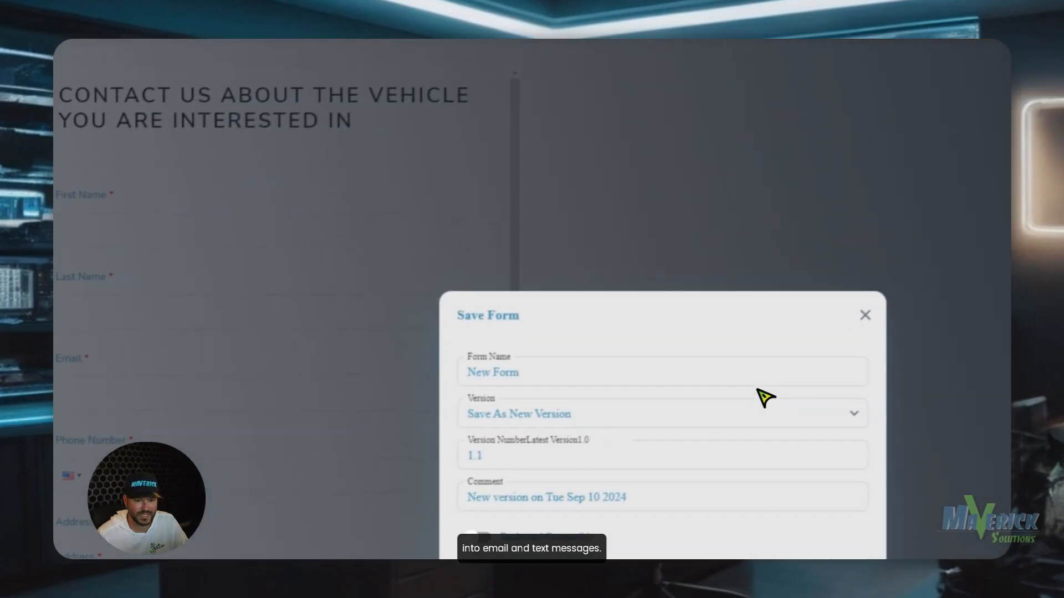
click(754, 371)
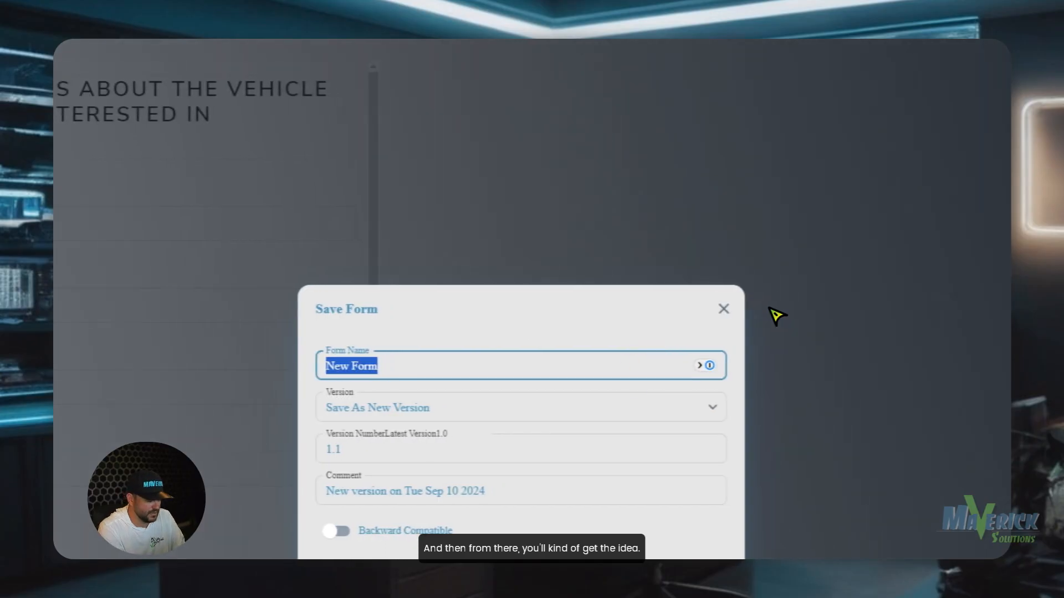
text(Vehicle Contact Request f)
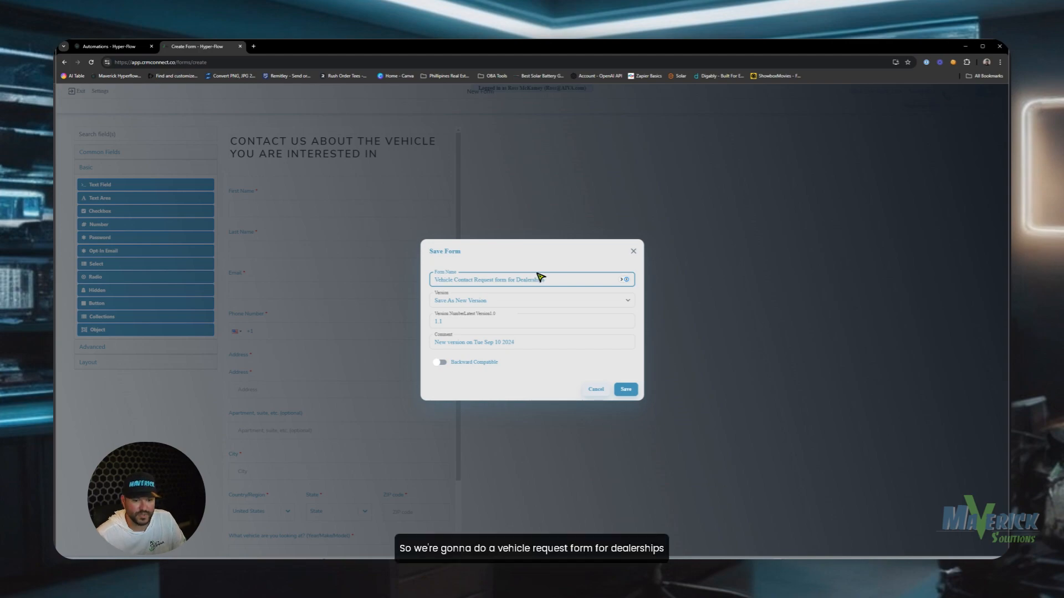
click(627, 391)
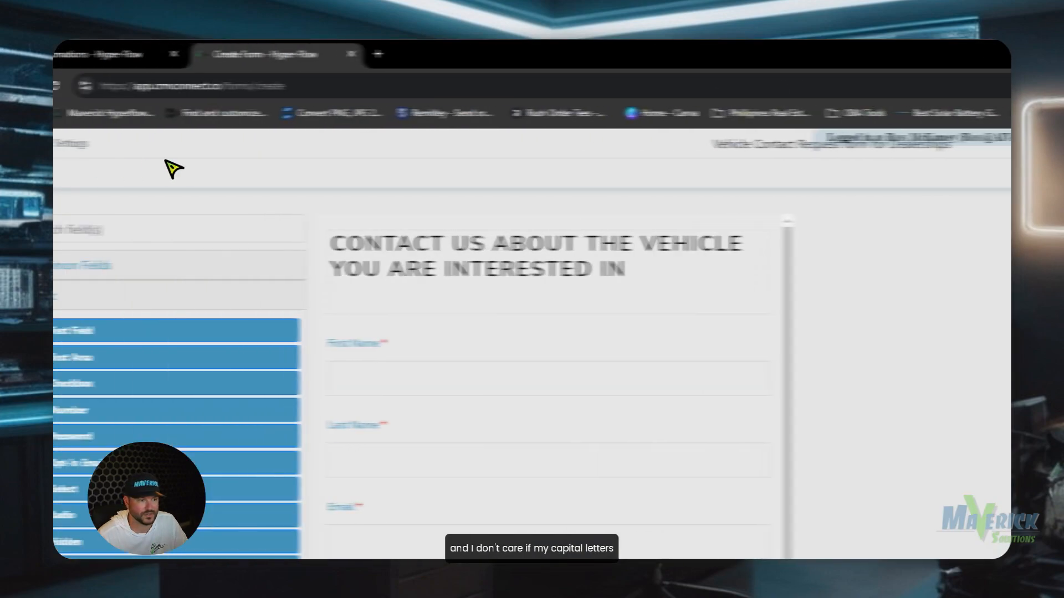
Go from the form editor to Automations and start a new automation.
click(104, 147)
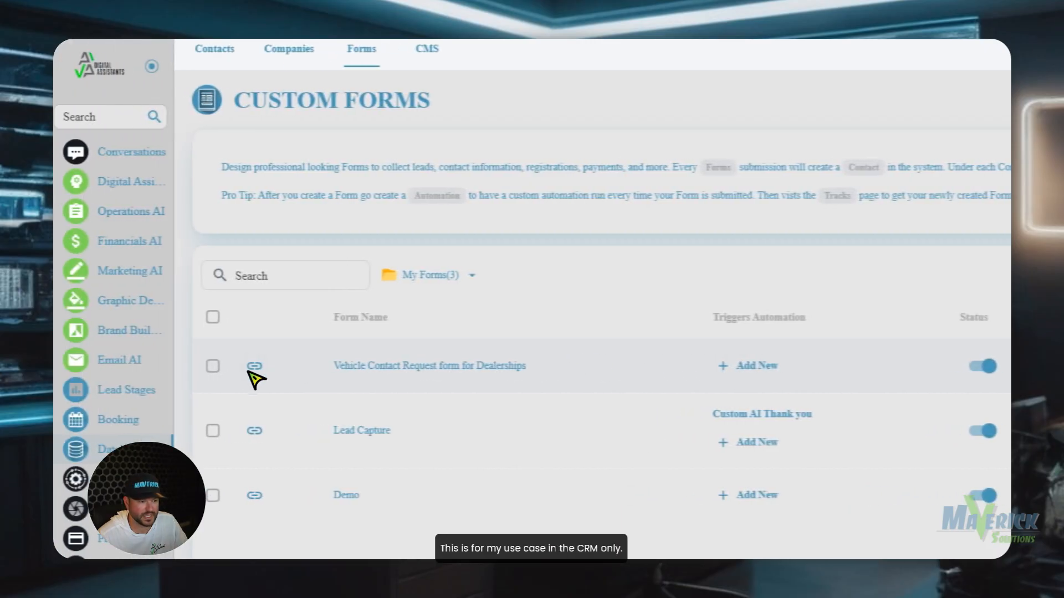
click(152, 429)
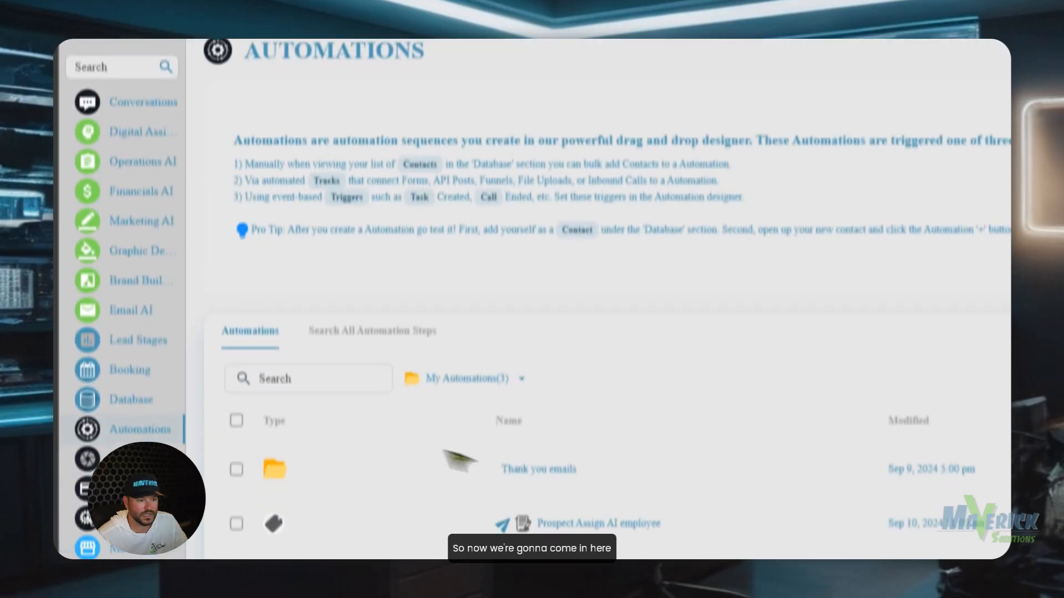
click(923, 175)
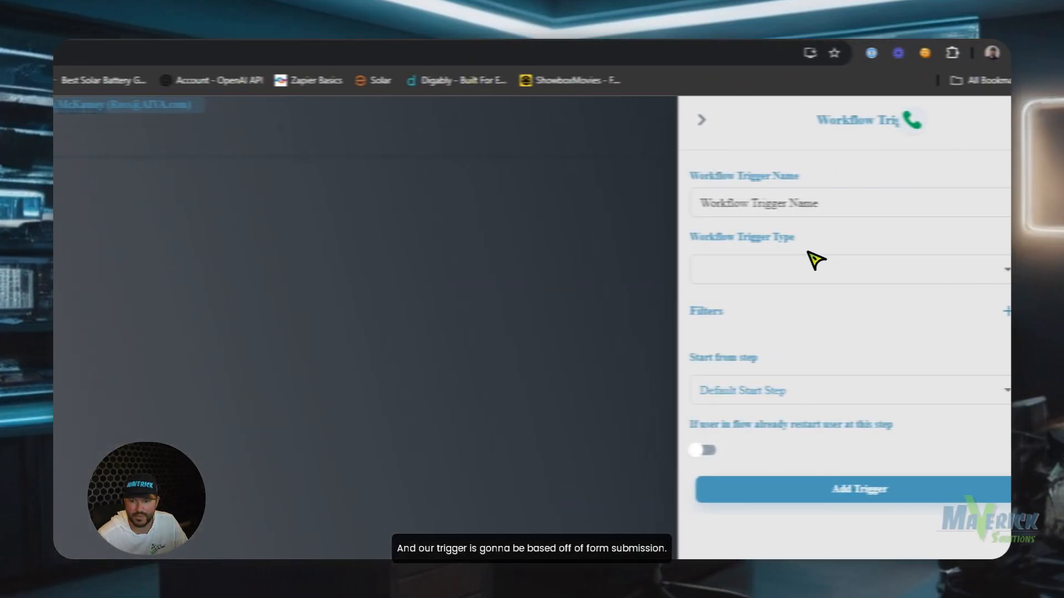
Add a Form Submission trigger on the Vehicle Contact Request form for Dealerships.
click(783, 258)
text(for)
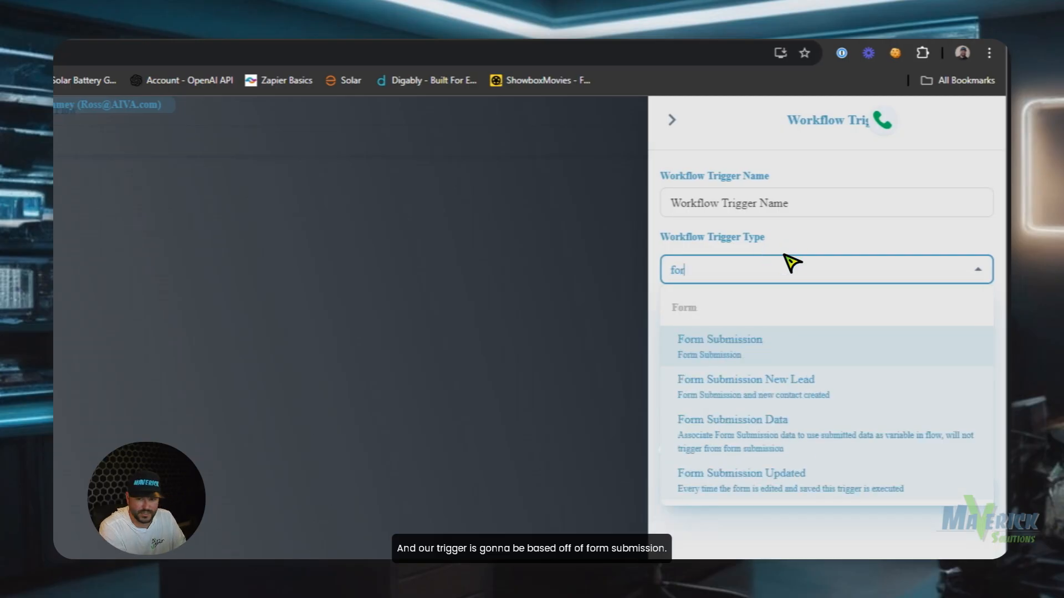
click(857, 361)
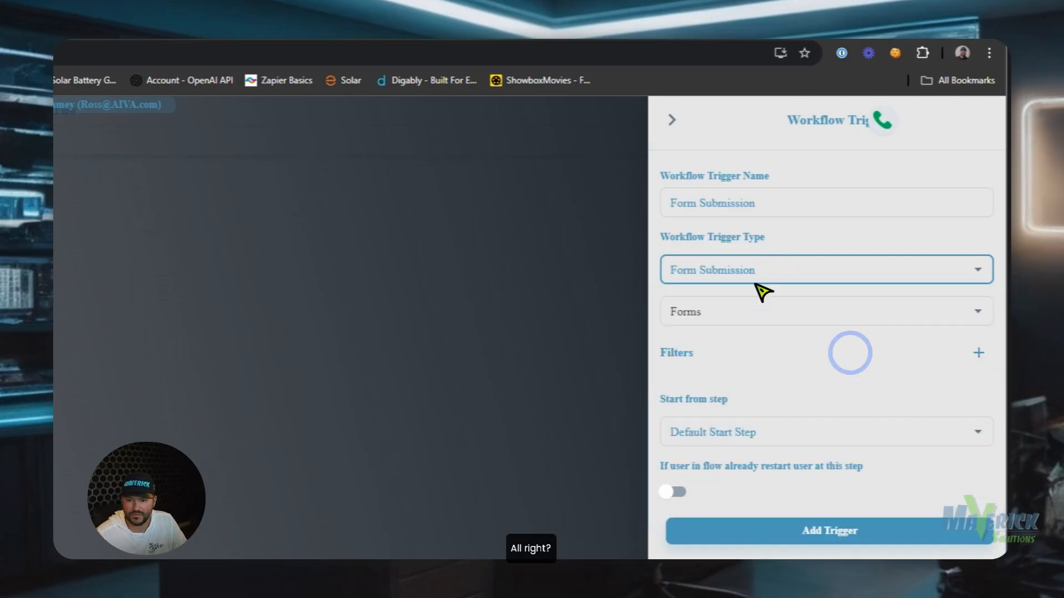
click(756, 313)
click(769, 347)
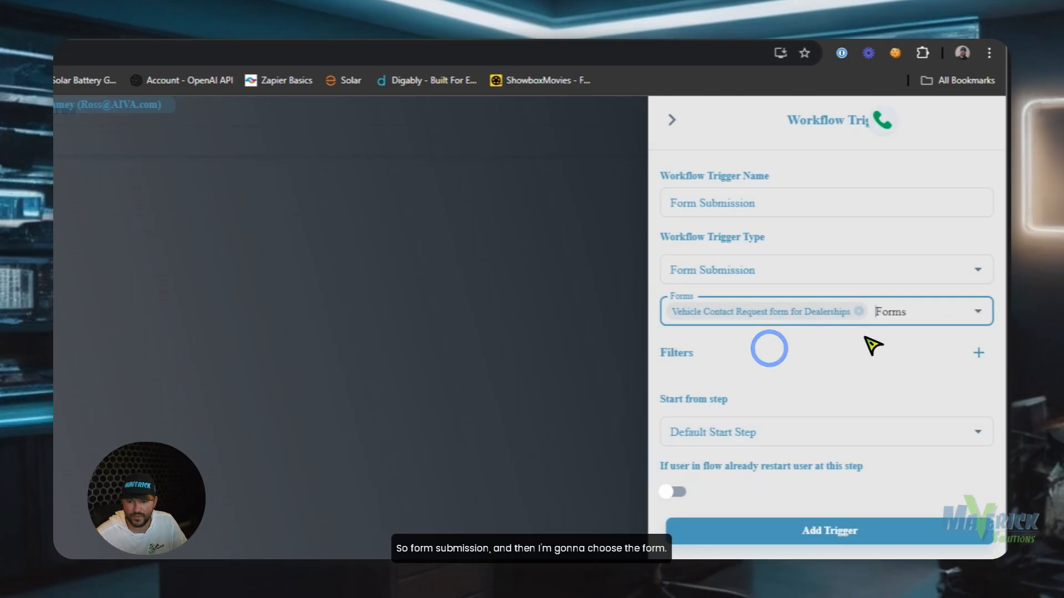
click(820, 531)
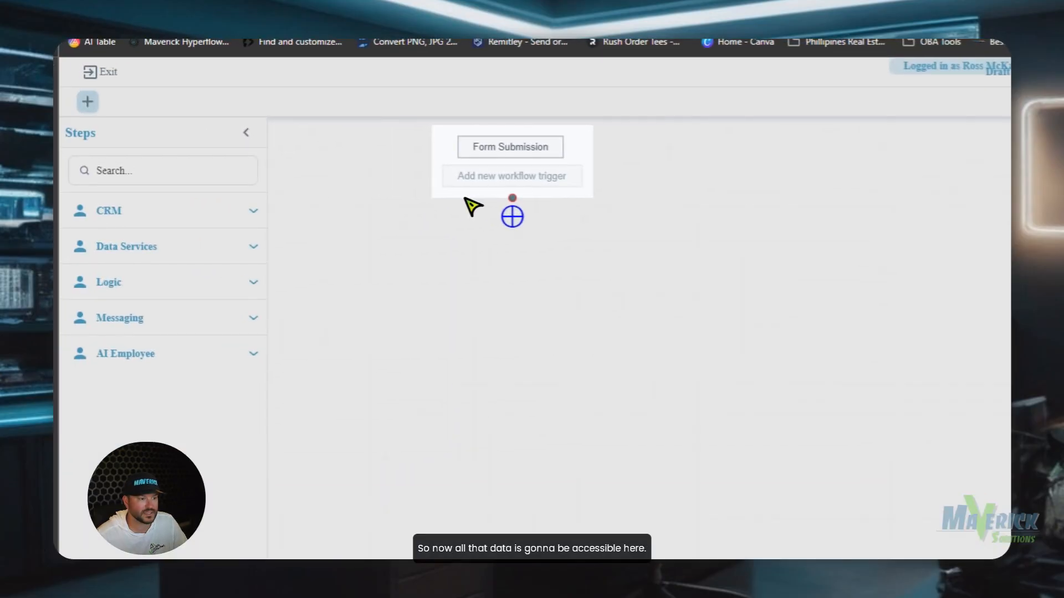
Add a Lookup contact step, replacing its Source Code search field with two new fields.
click(192, 220)
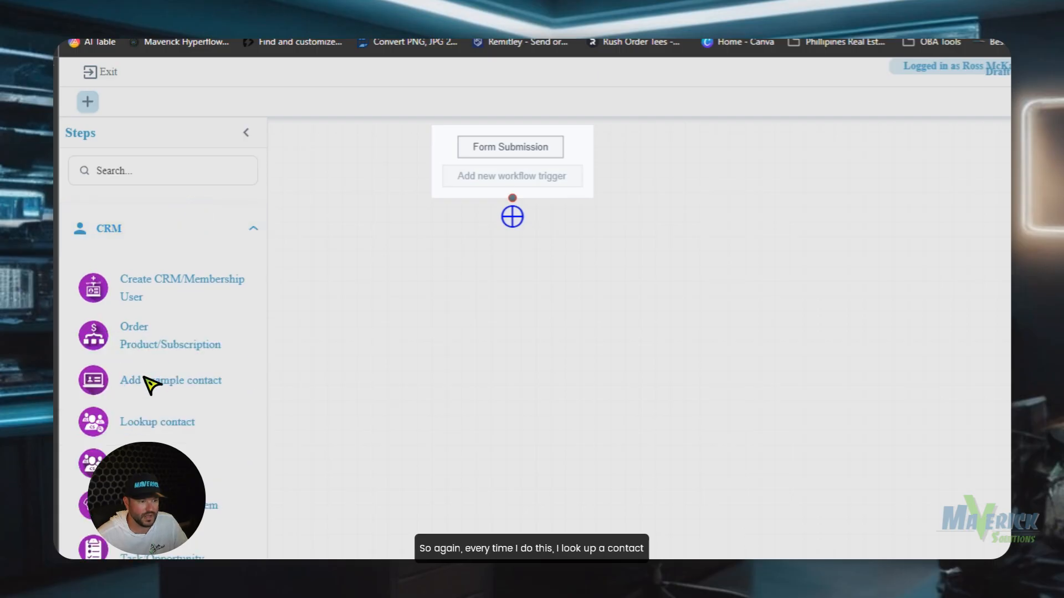
click(132, 424)
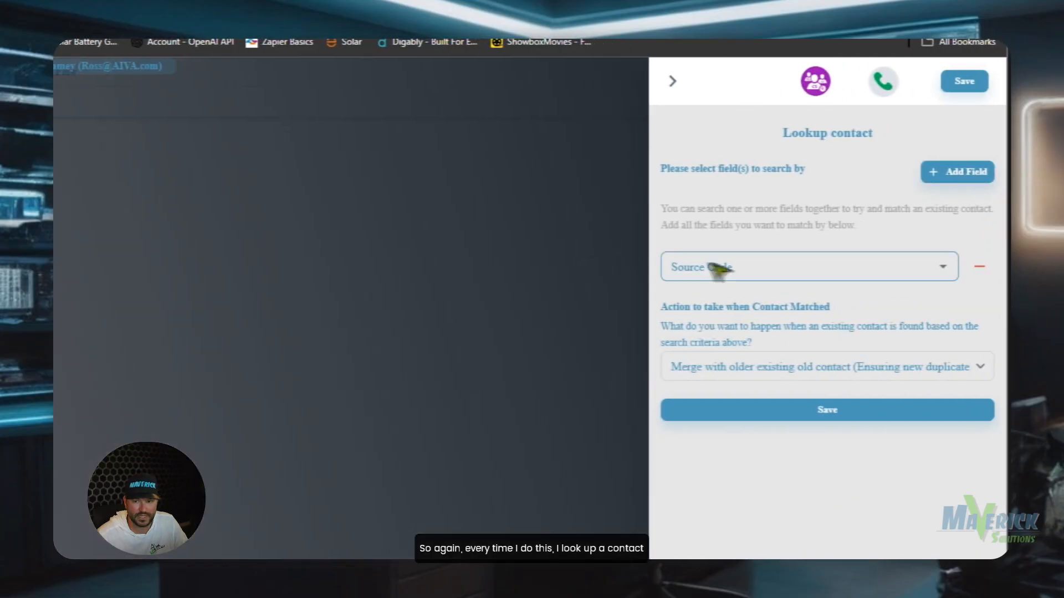
click(978, 267)
click(951, 172)
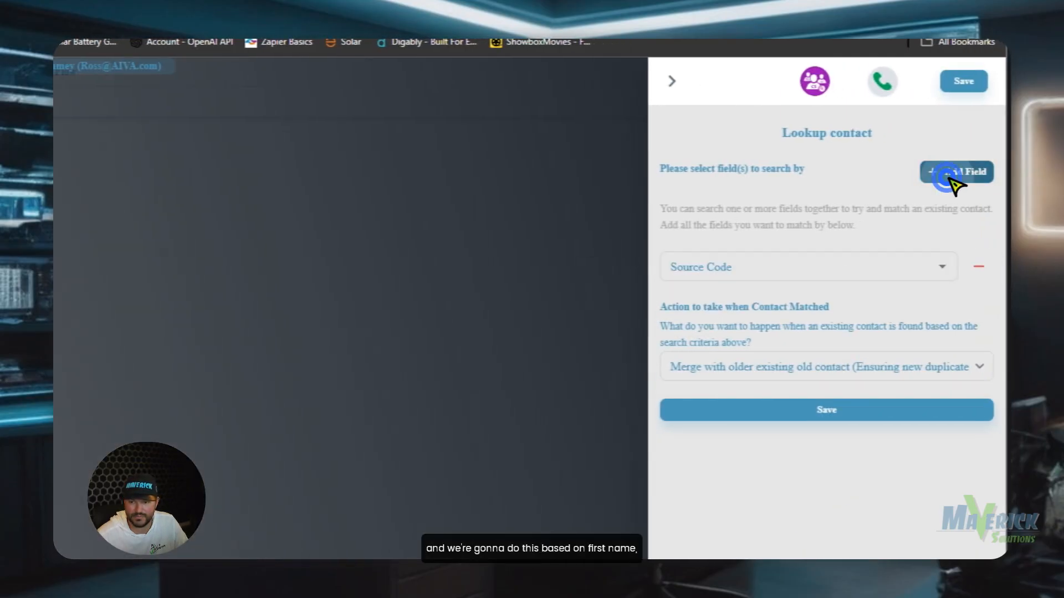
click(948, 175)
Match on First Name + Last Name and Email, save, and connect the step under the trigger.
click(903, 267)
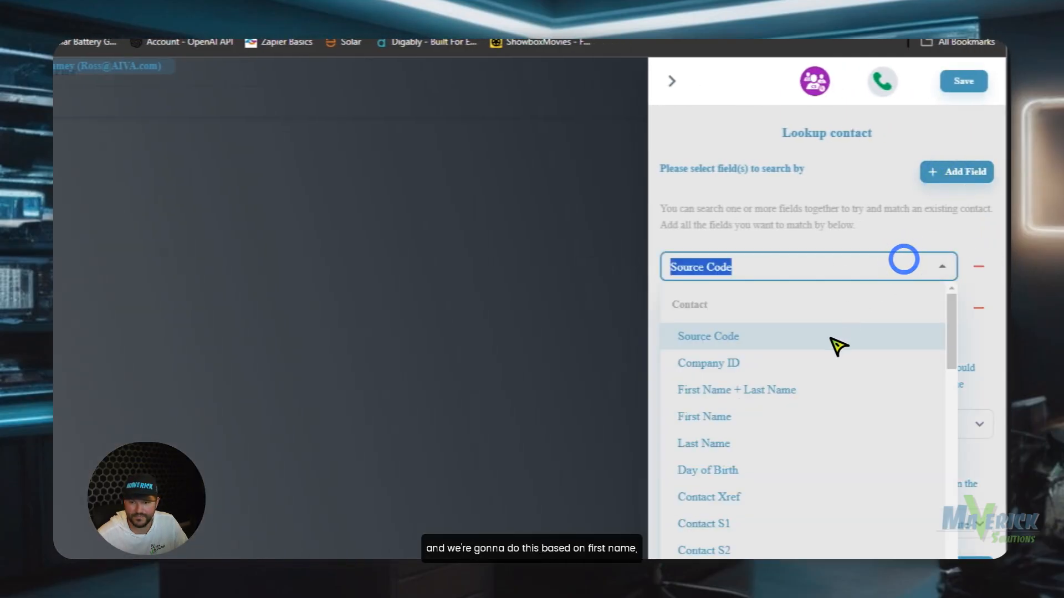
click(831, 387)
click(834, 306)
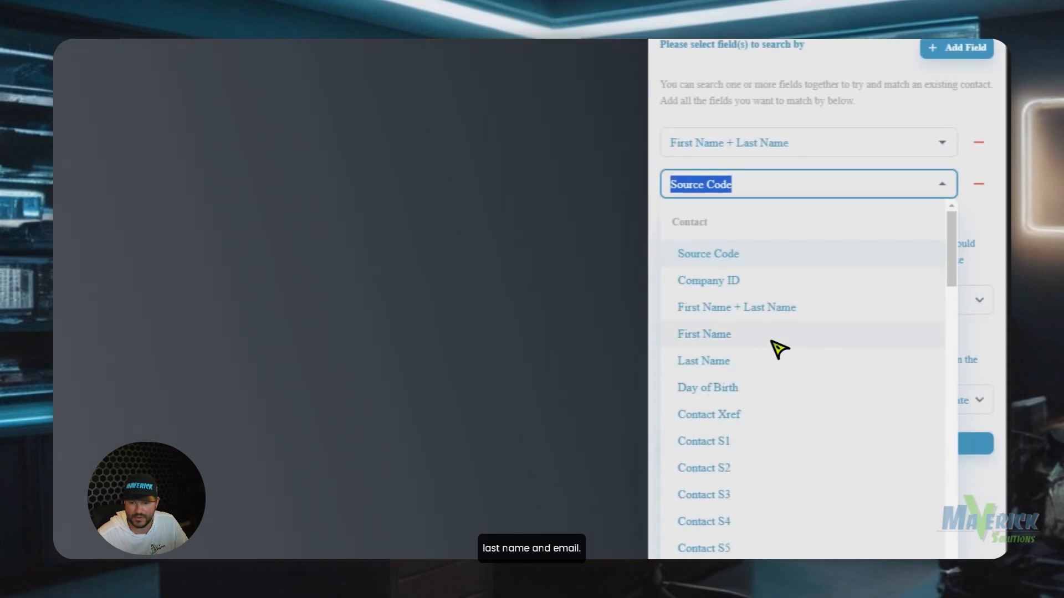
scroll(770, 410, down, 4)
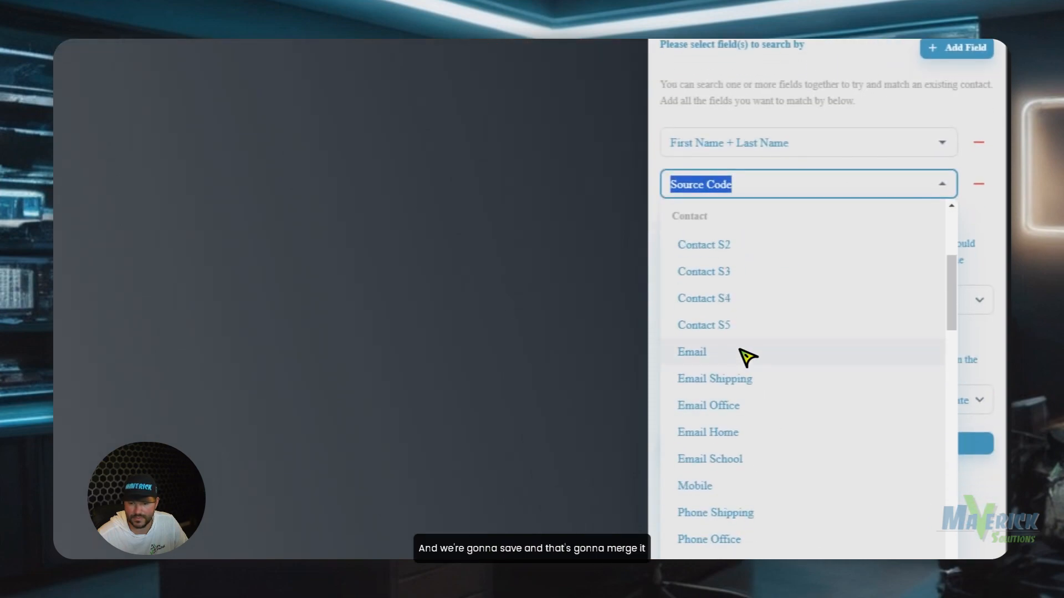
click(747, 357)
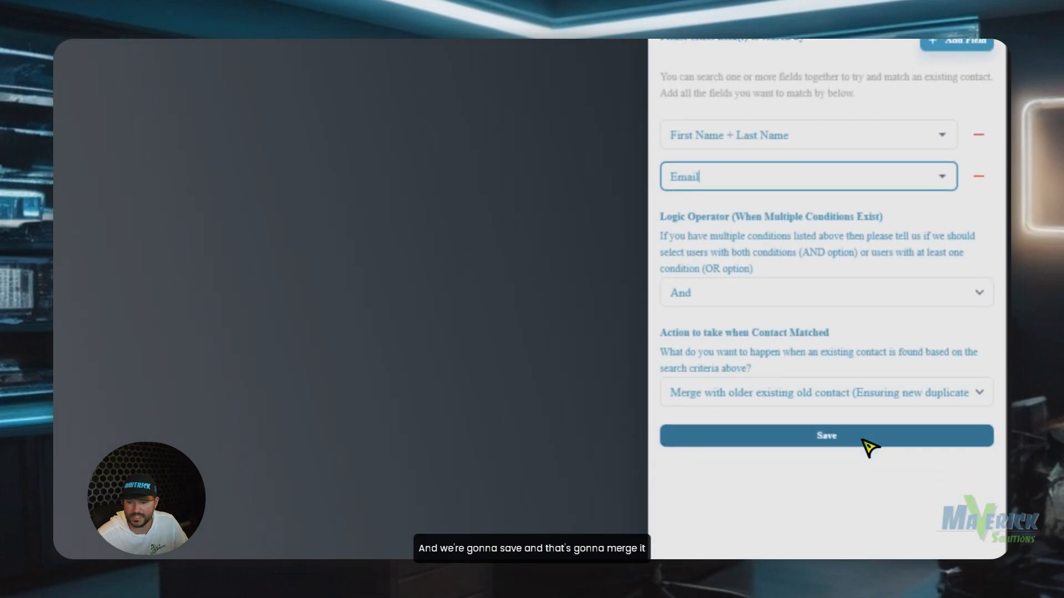
click(860, 442)
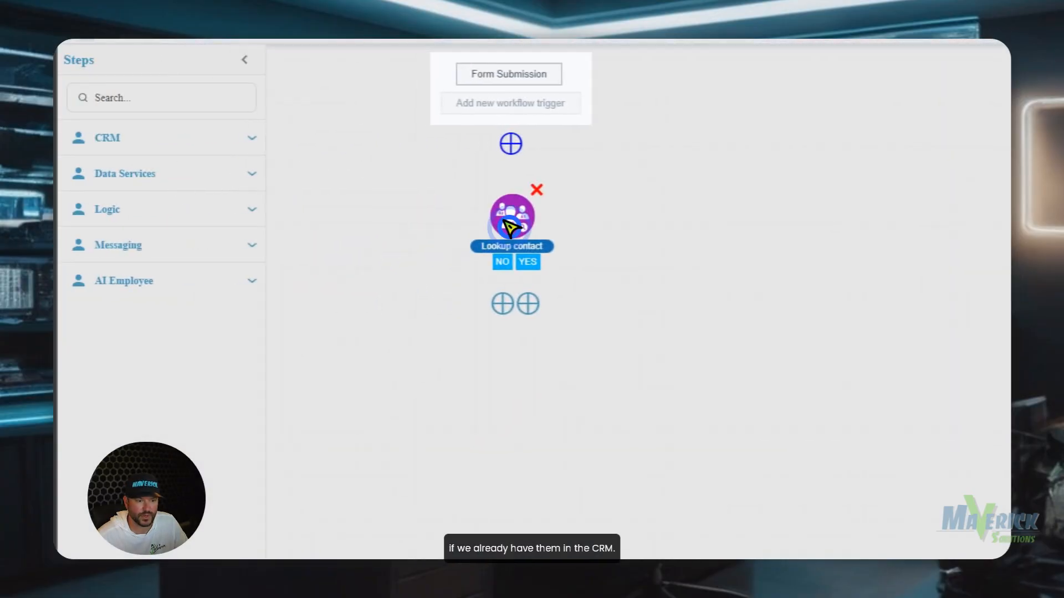
drag(514, 199, 525, 148)
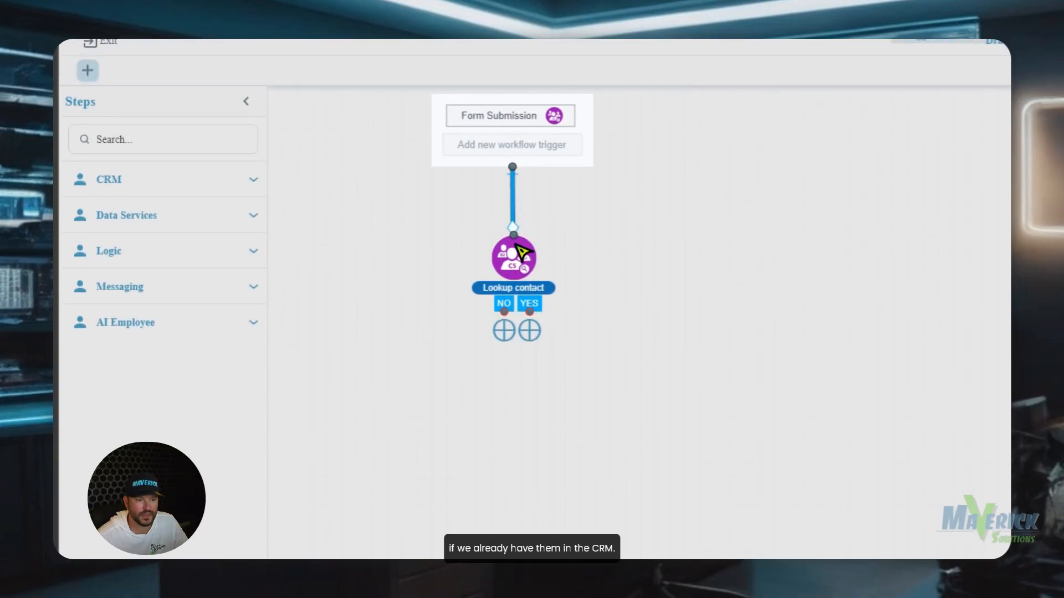
drag(507, 242, 515, 235)
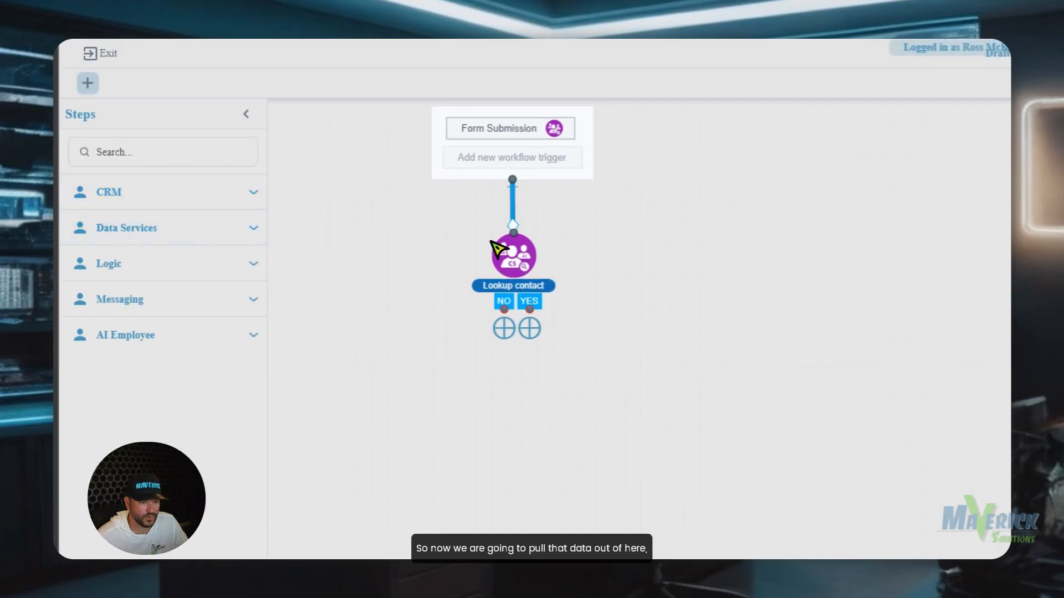
Add an AI LLM Prompt step and paste the email-and-text instructions as plain text into System Prompt.
click(203, 334)
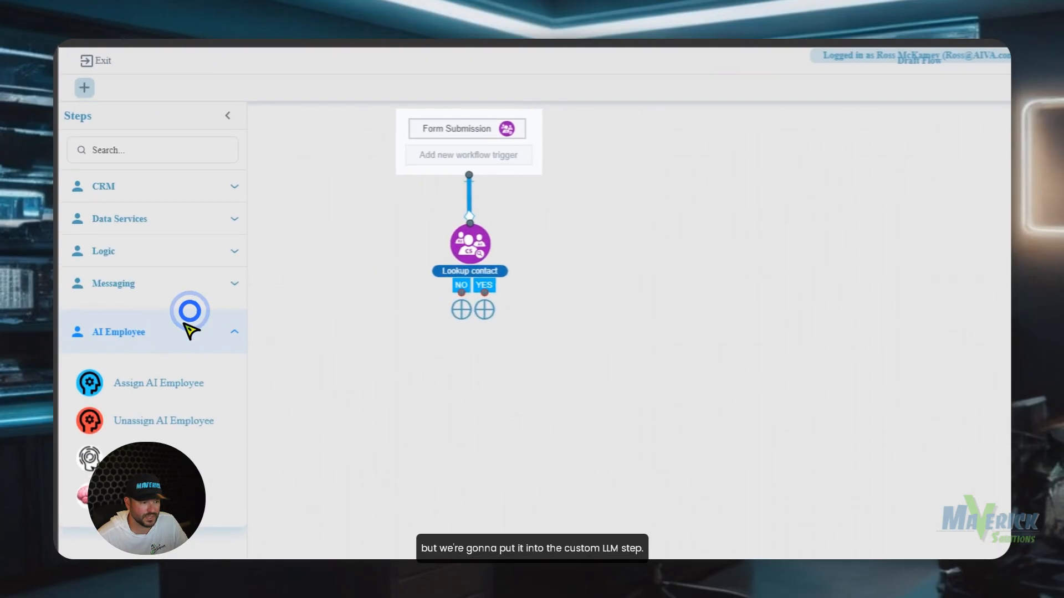
drag(139, 458, 525, 420)
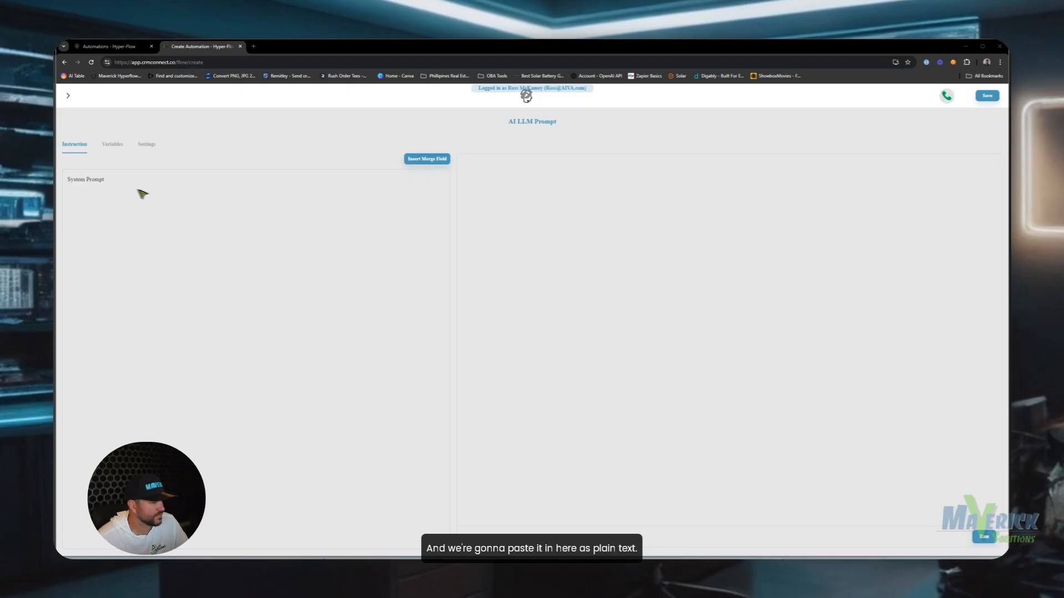
click(77, 180)
right_click(84, 176)
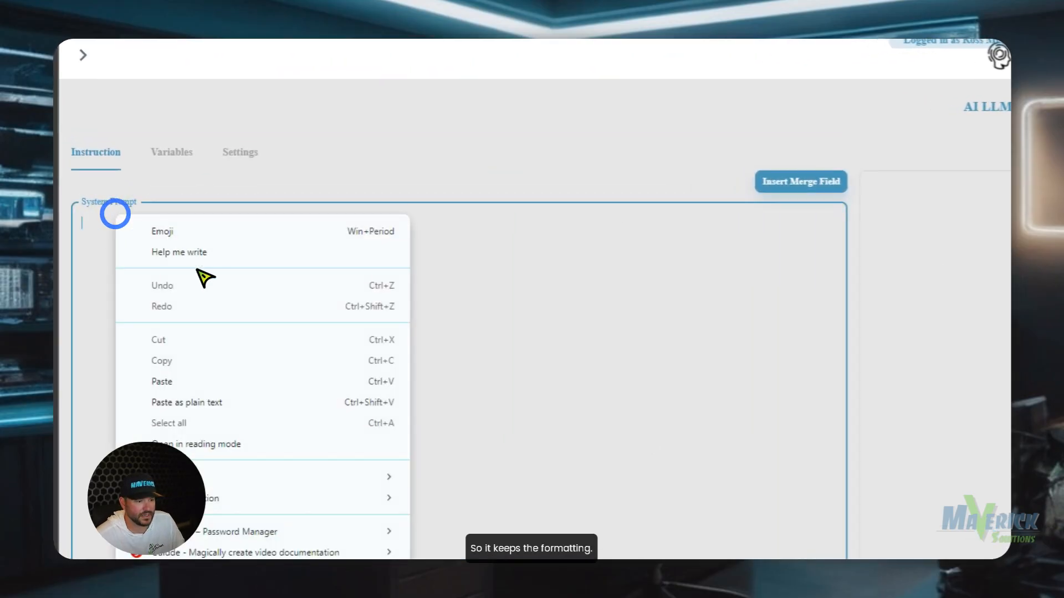
click(217, 406)
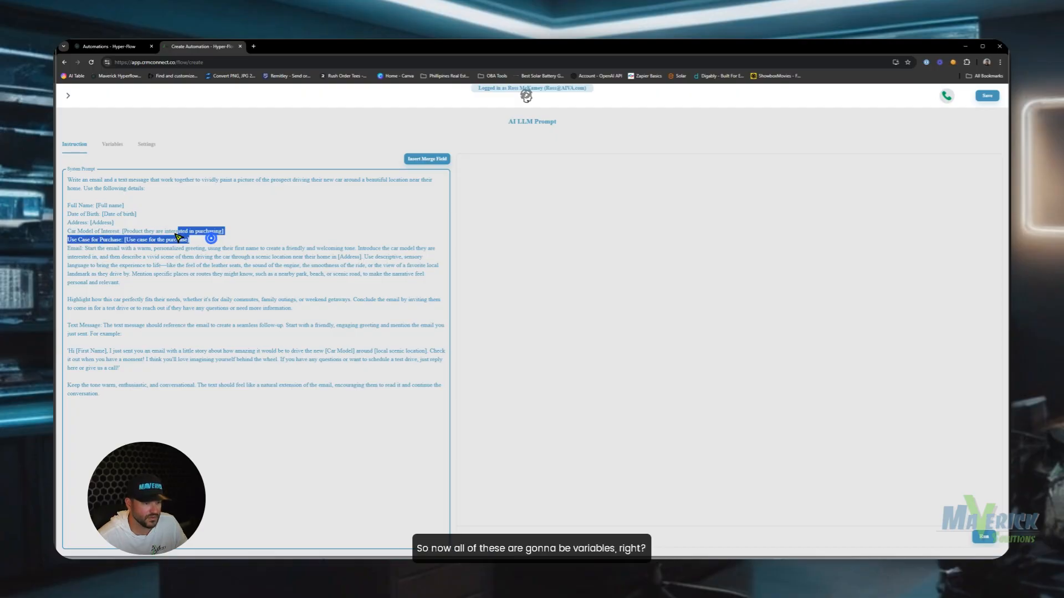
Replace the Full name placeholder with the form's First Name and Last Name merge fields.
drag(125, 205, 100, 206)
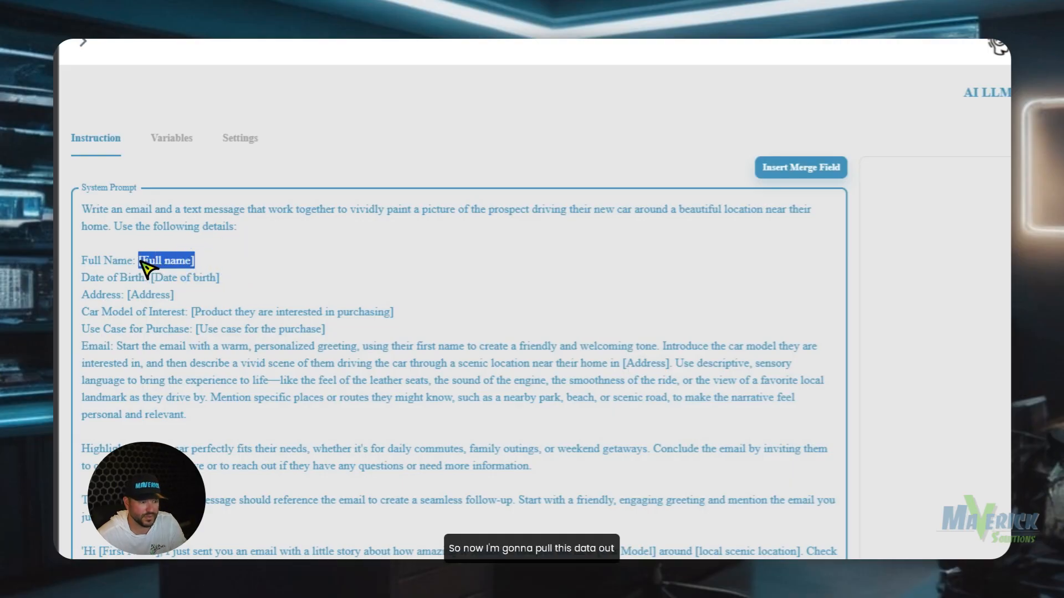
click(800, 167)
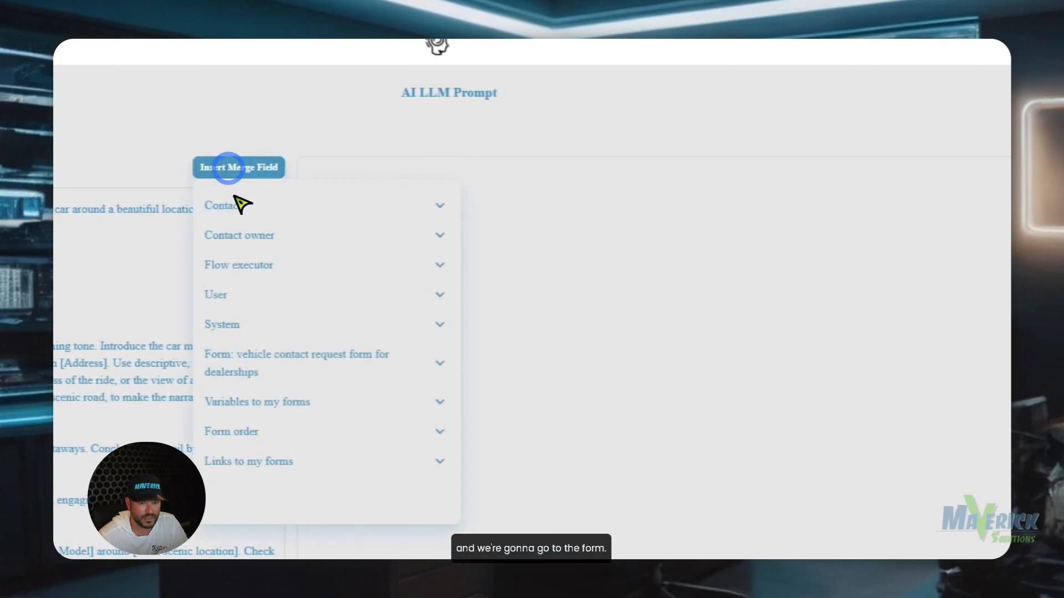
click(283, 453)
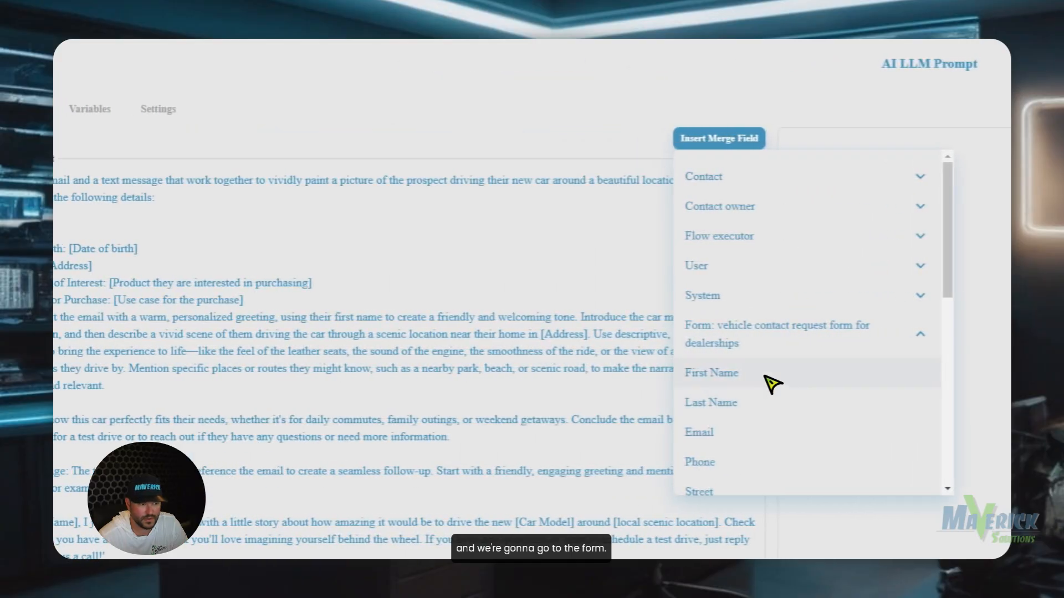
click(283, 374)
click(273, 237)
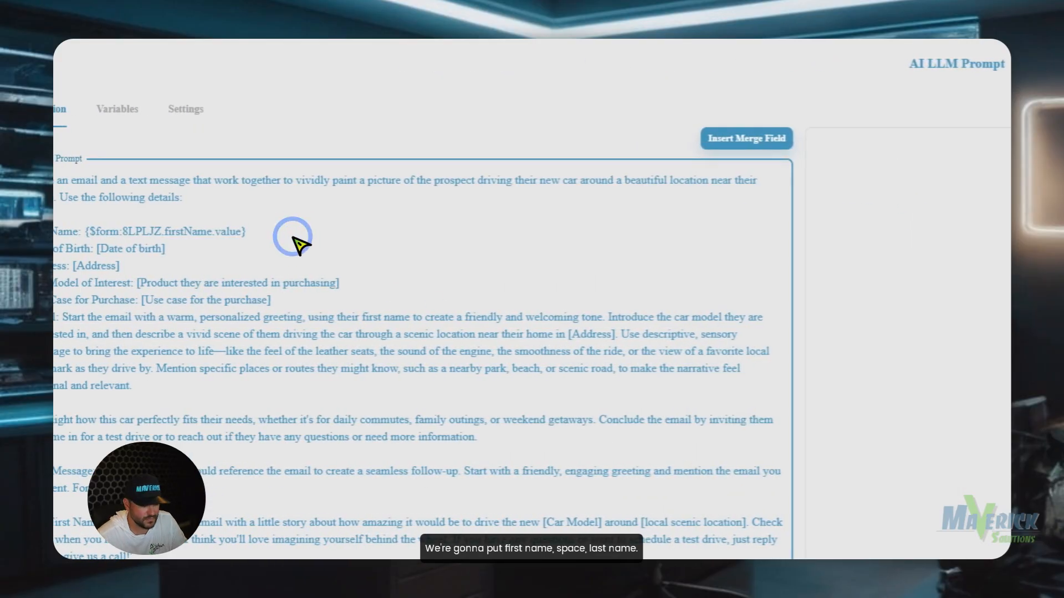
click(737, 143)
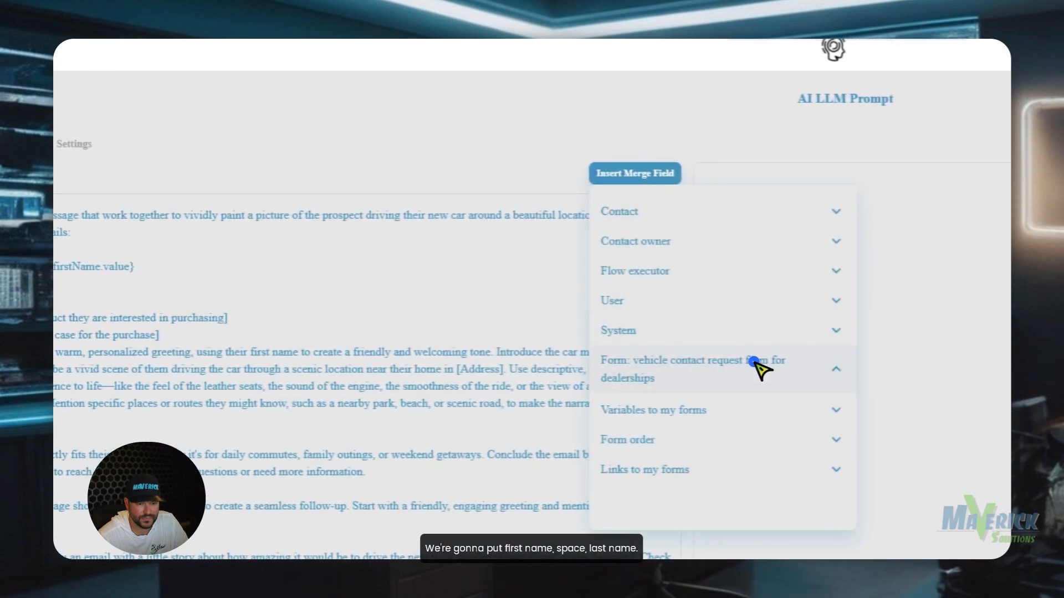
click(865, 329)
click(728, 443)
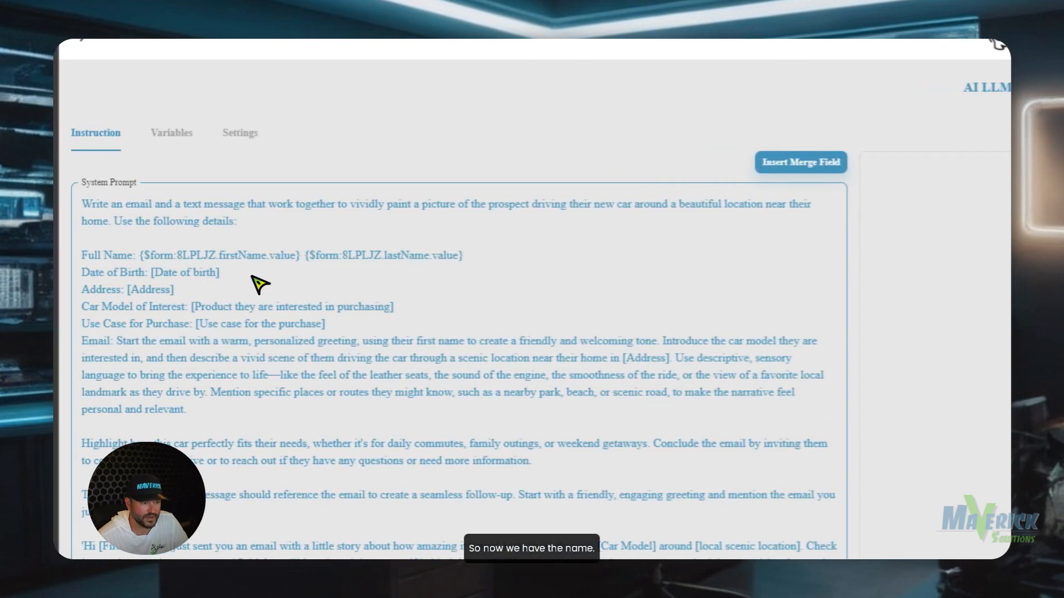
Add '=' after Date of Birth and insert the form's Street field after Address.
drag(85, 283, 0, 281)
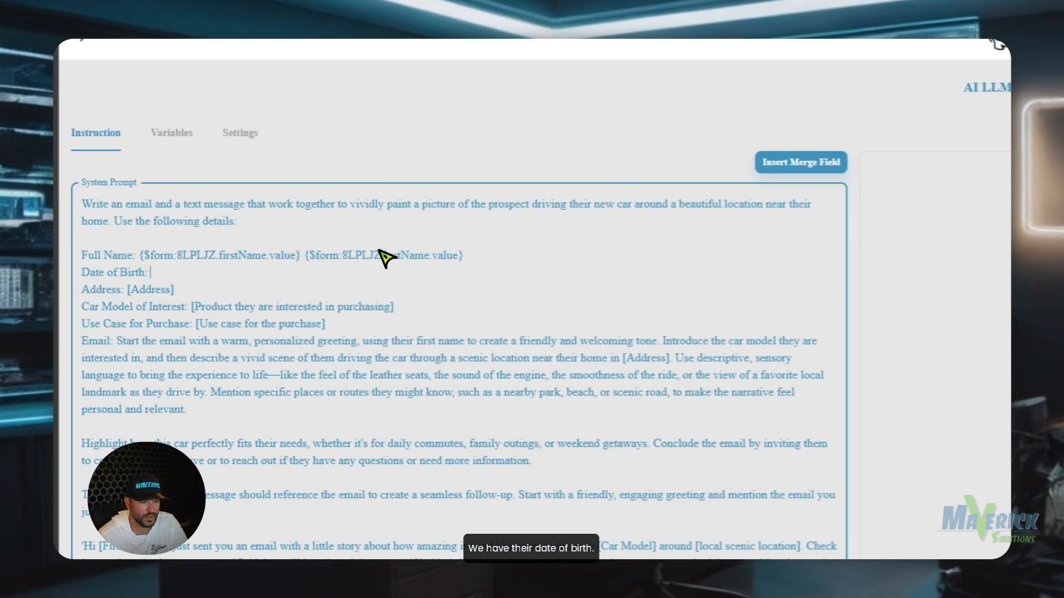
click(795, 161)
click(862, 349)
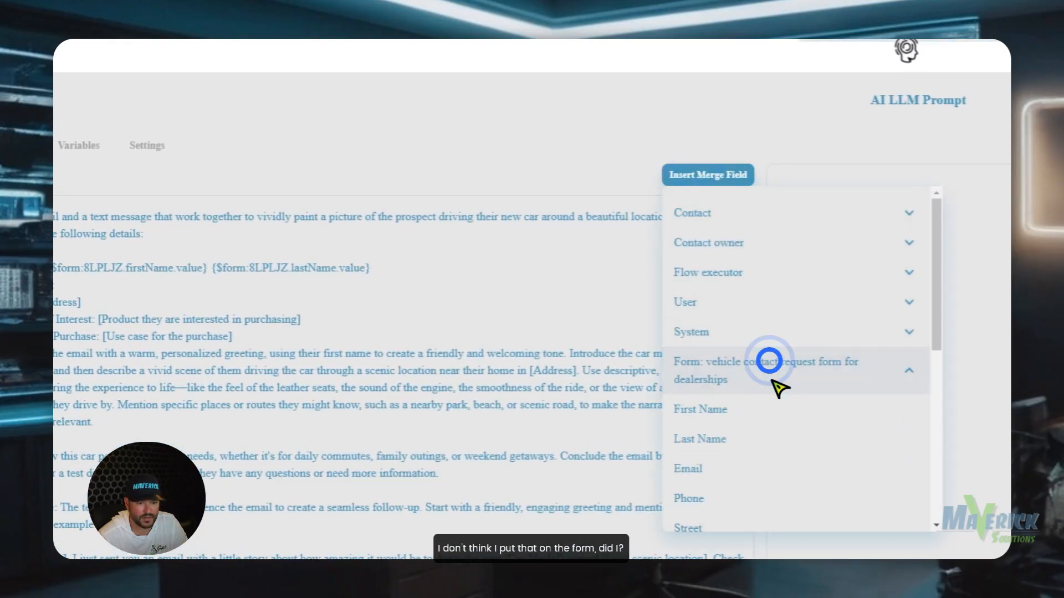
scroll(773, 421, down, 3)
click(146, 287)
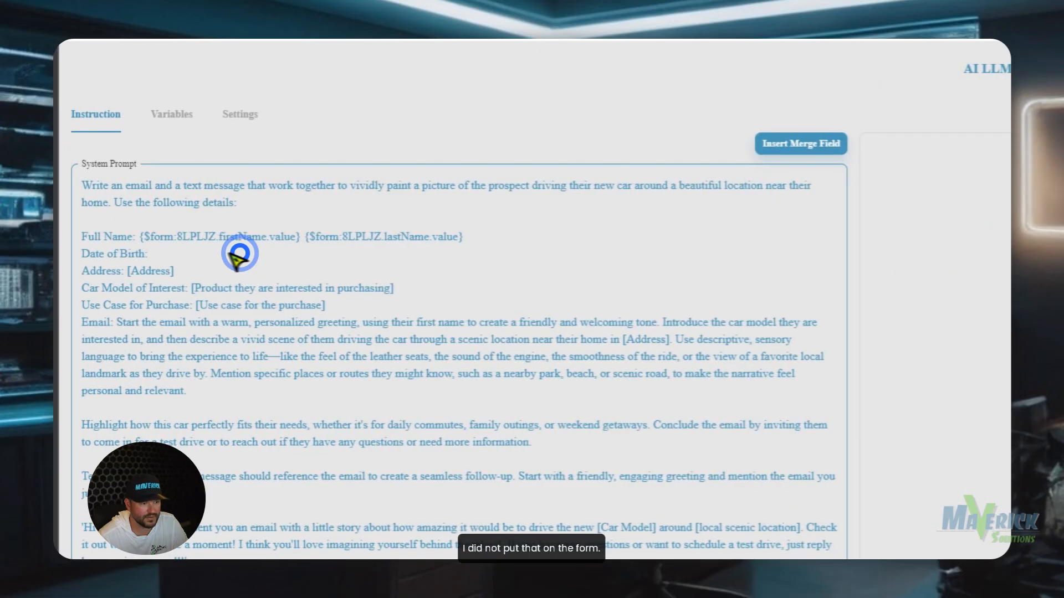
click(220, 253)
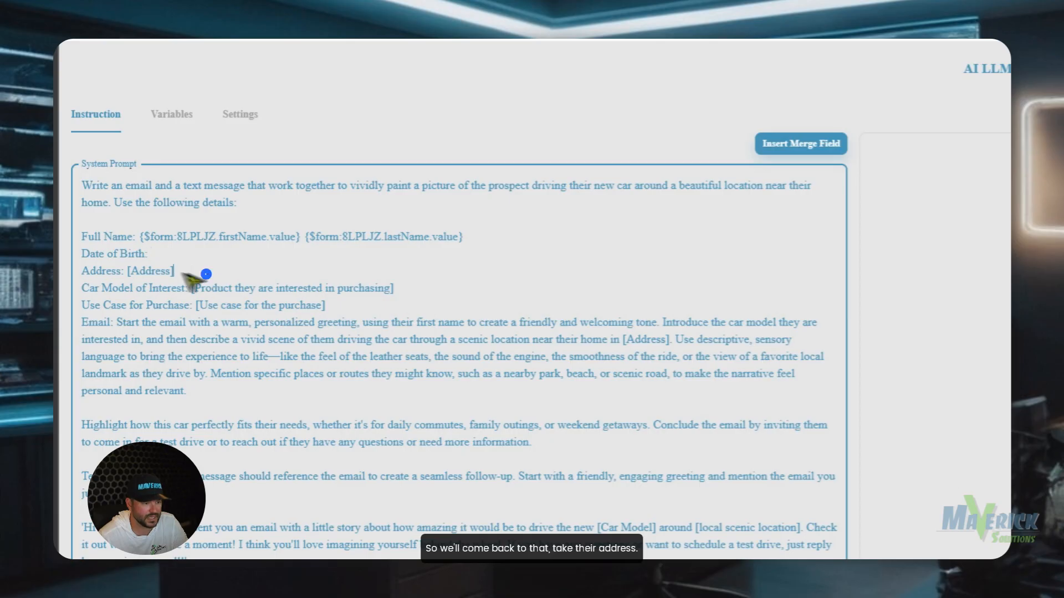
text(=)
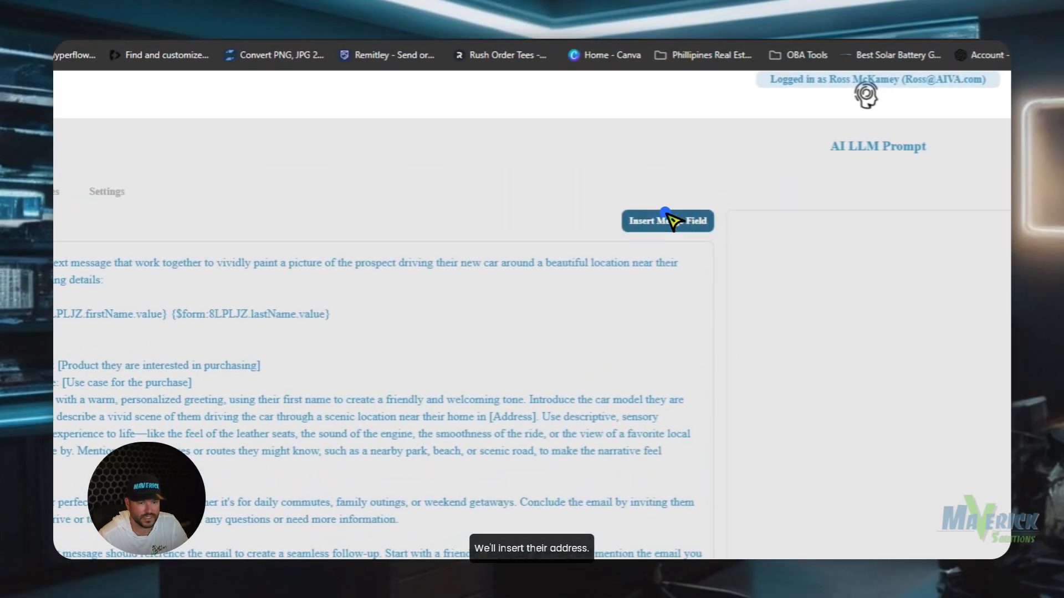
click(808, 154)
click(755, 413)
scroll(770, 437, down, 3)
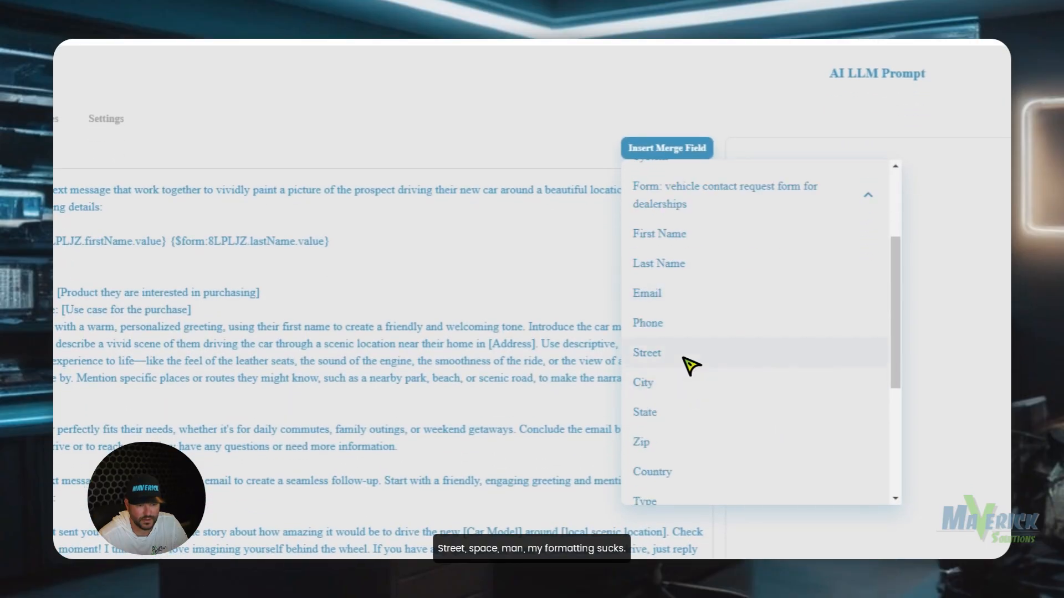
click(688, 366)
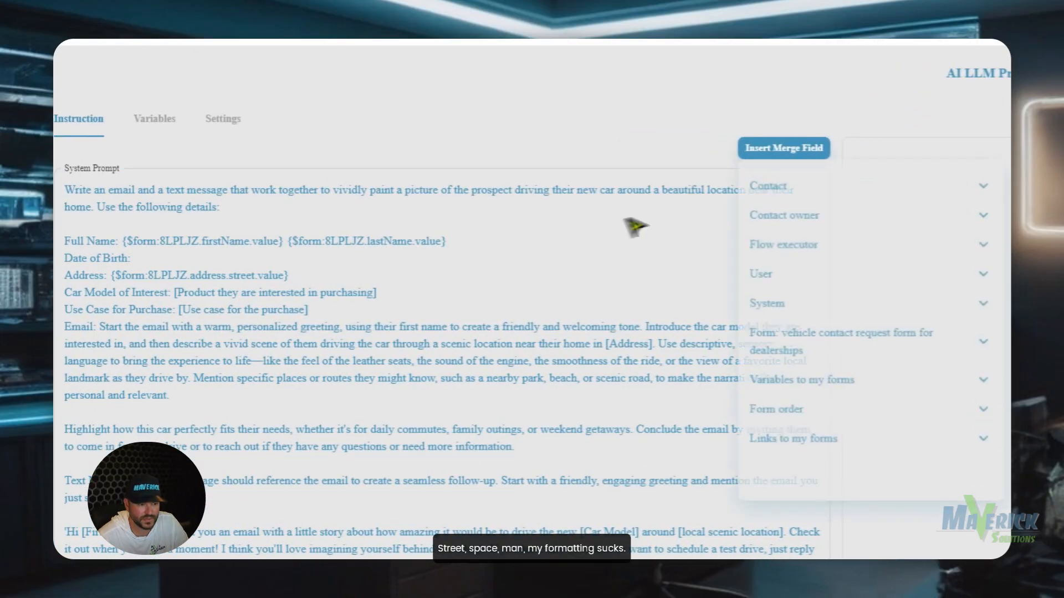
Insert the form's City and State fields after Street, keeping Car Model of Interest on its own line.
click(308, 277)
key(Delete)
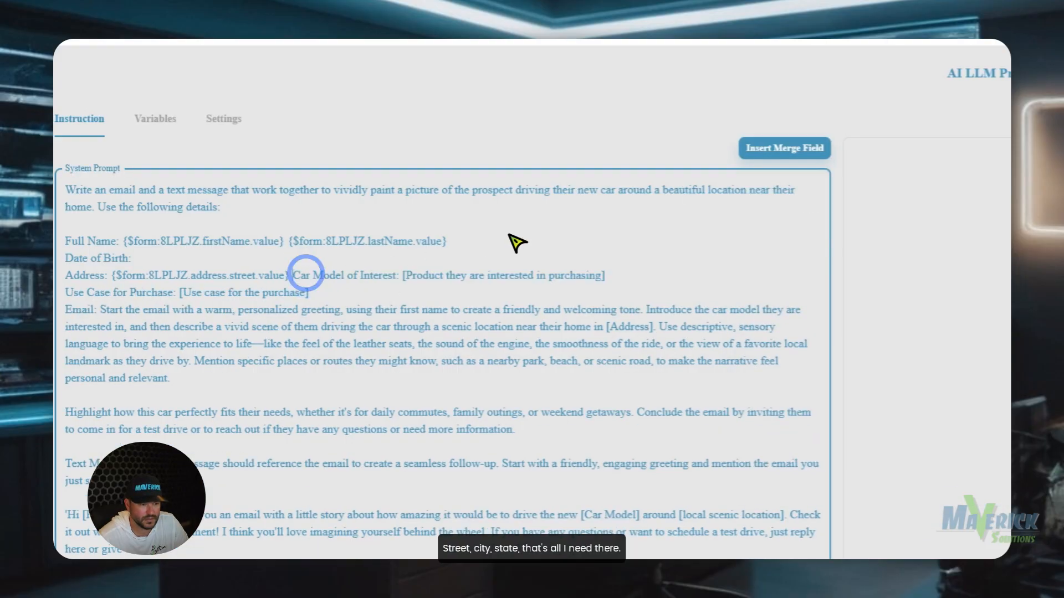
key(Return)
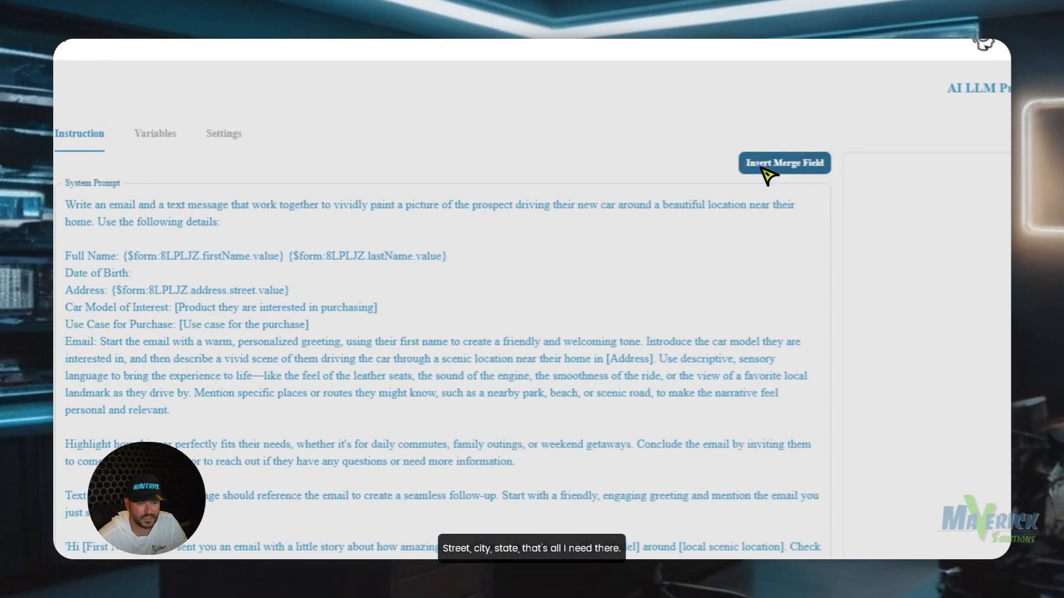
click(764, 148)
click(754, 350)
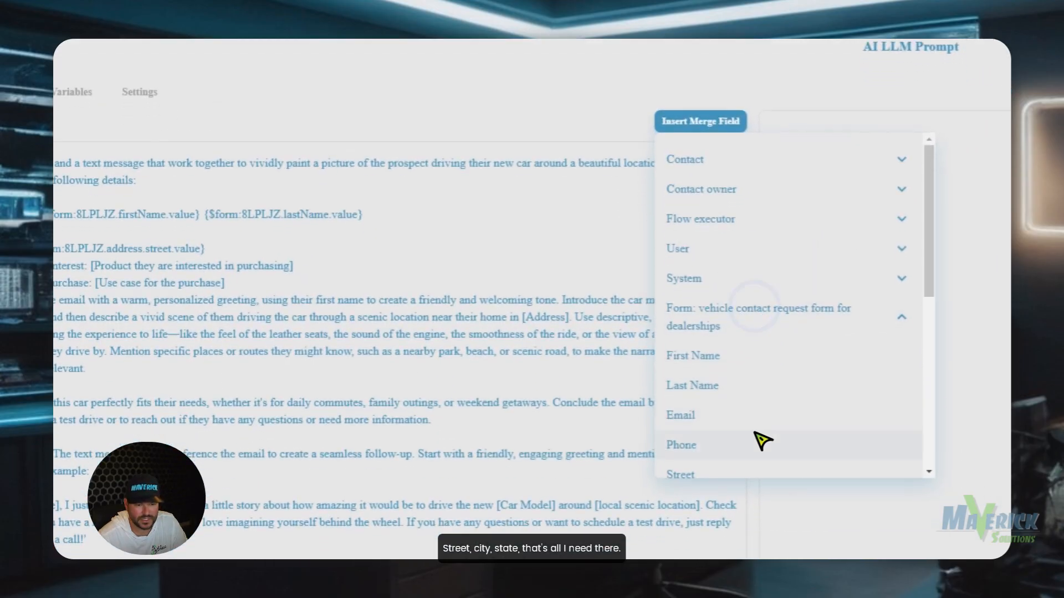
scroll(734, 388, down, 2)
click(740, 191)
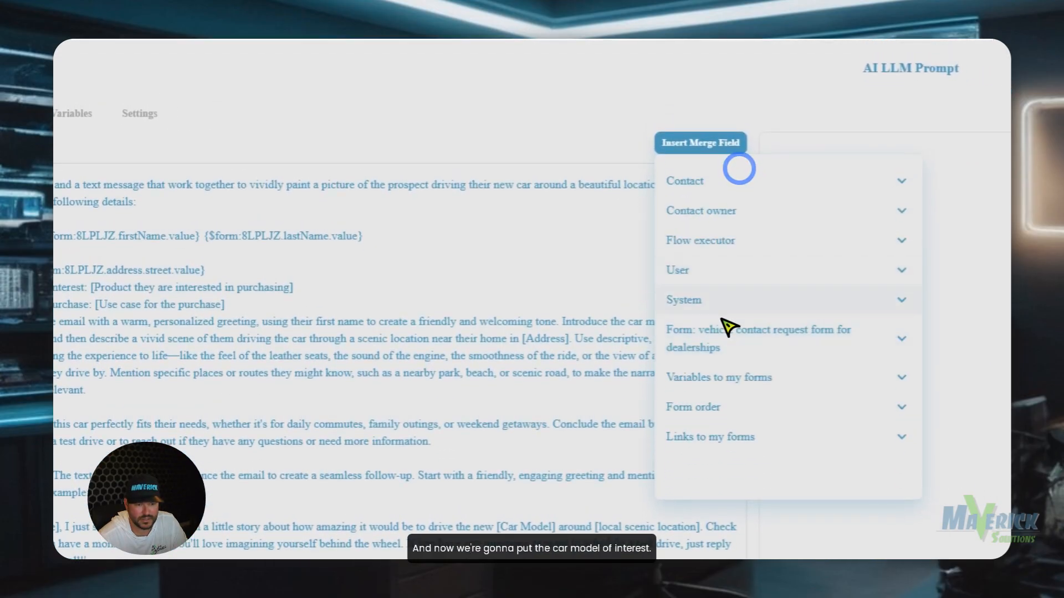
click(731, 332)
scroll(734, 378, down, 2)
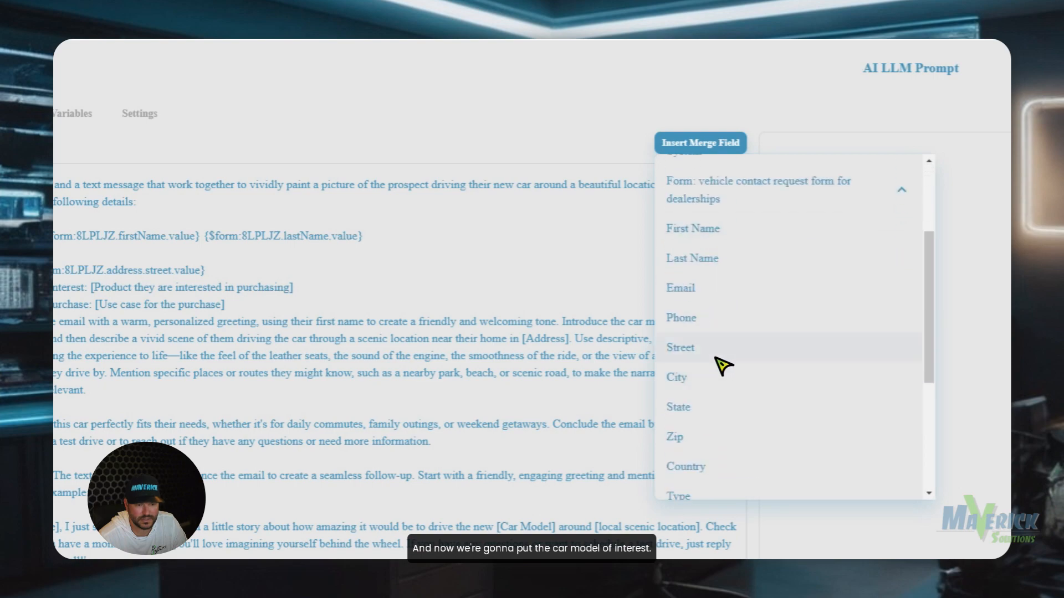
click(712, 369)
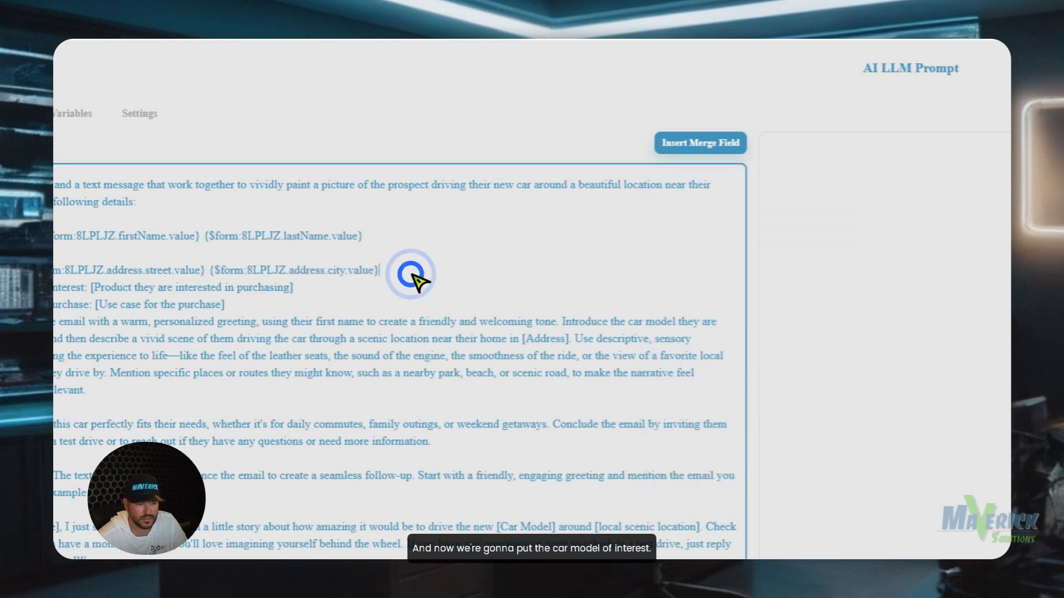
click(680, 141)
click(710, 326)
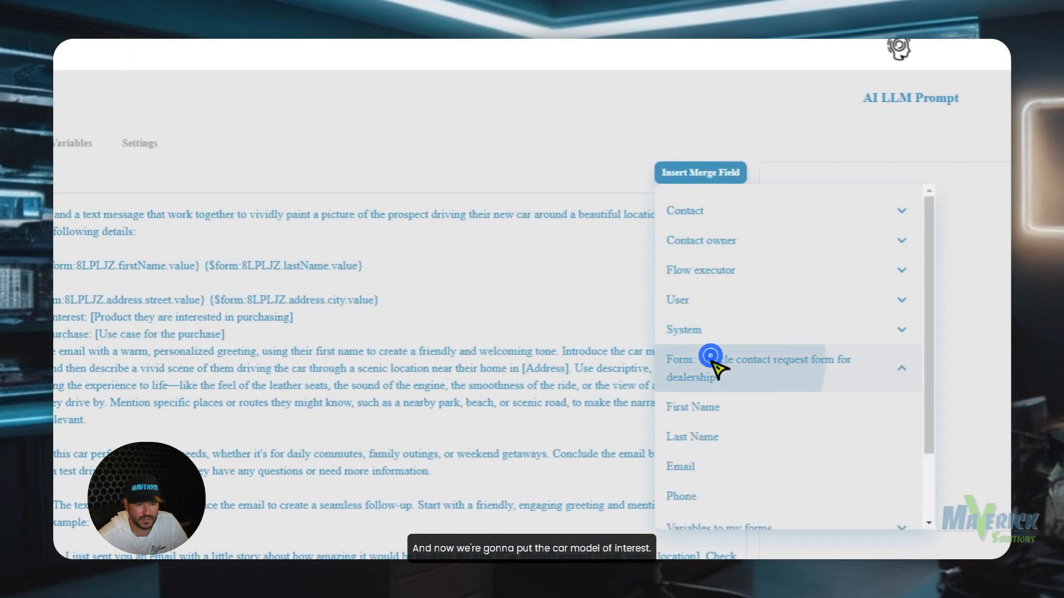
scroll(720, 421, down, 3)
click(698, 408)
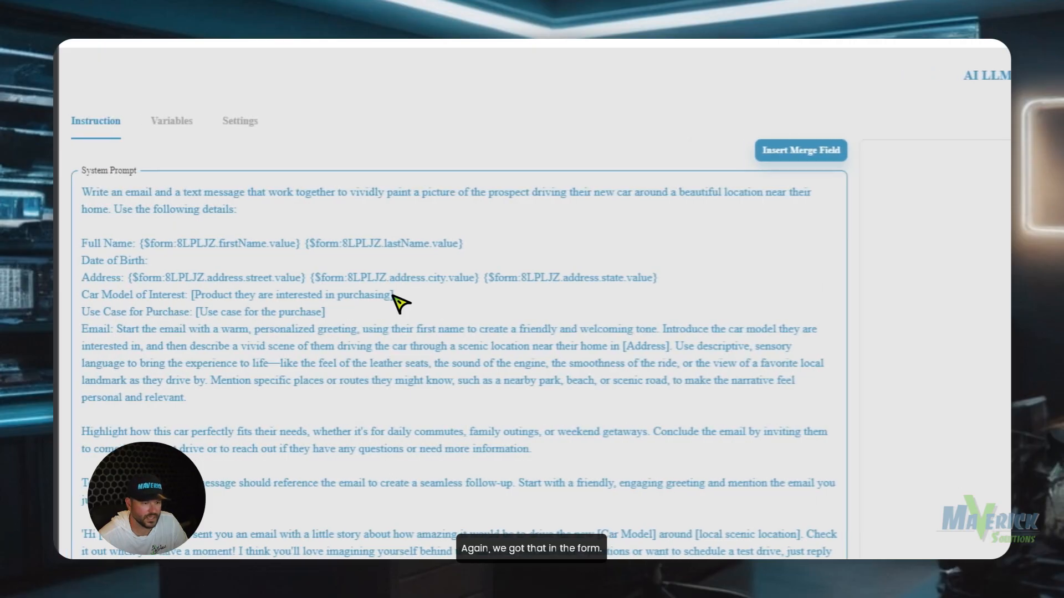
Replace the car-model and use-case placeholders with the form's vehicle details and VehicleUseCase fields.
drag(393, 295, 201, 303)
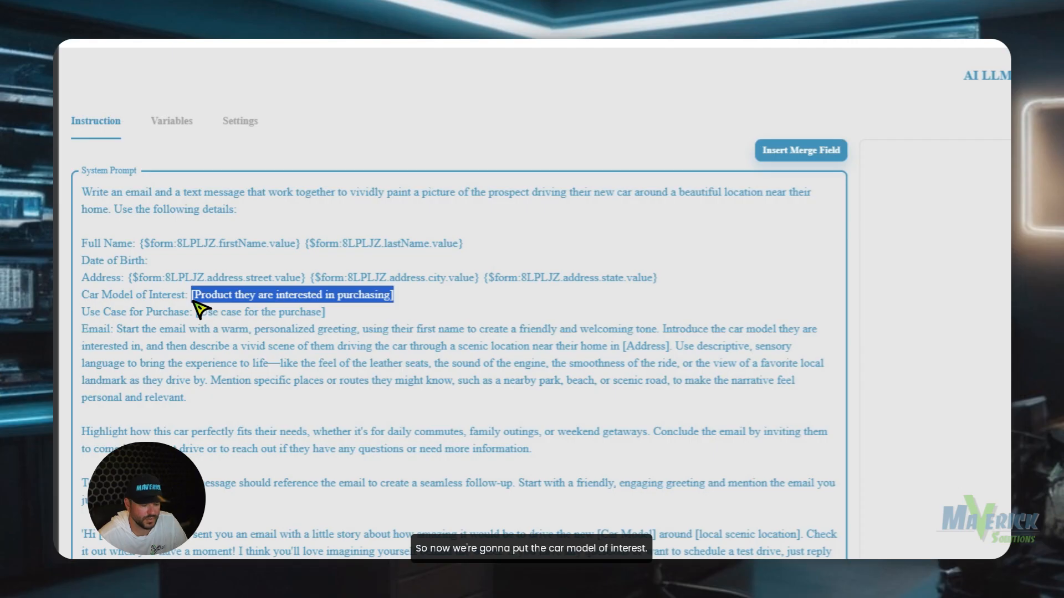
key(BackSpace)
click(779, 150)
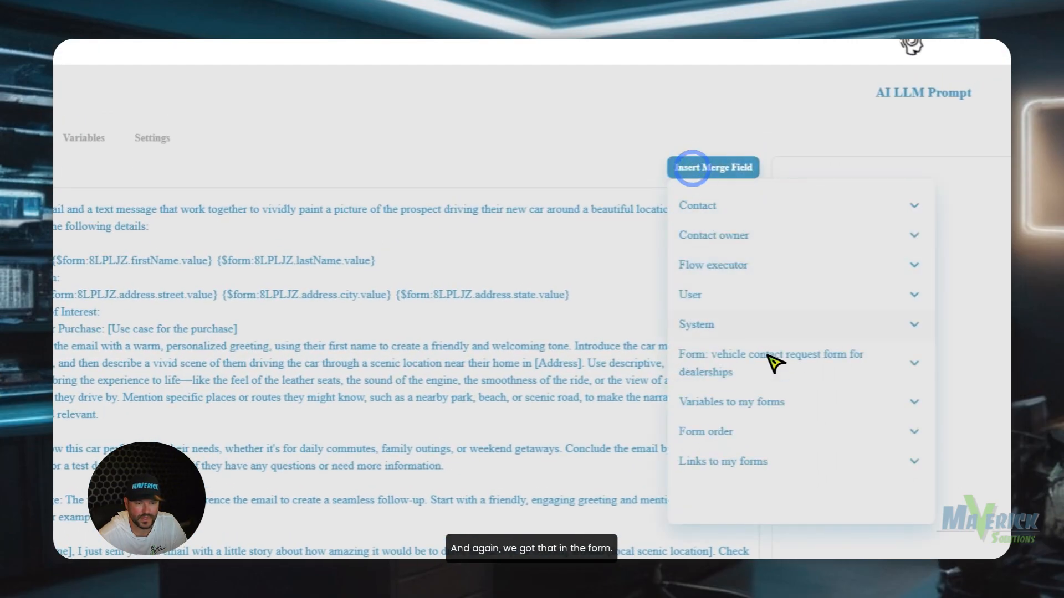
click(767, 362)
scroll(776, 427, down, 6)
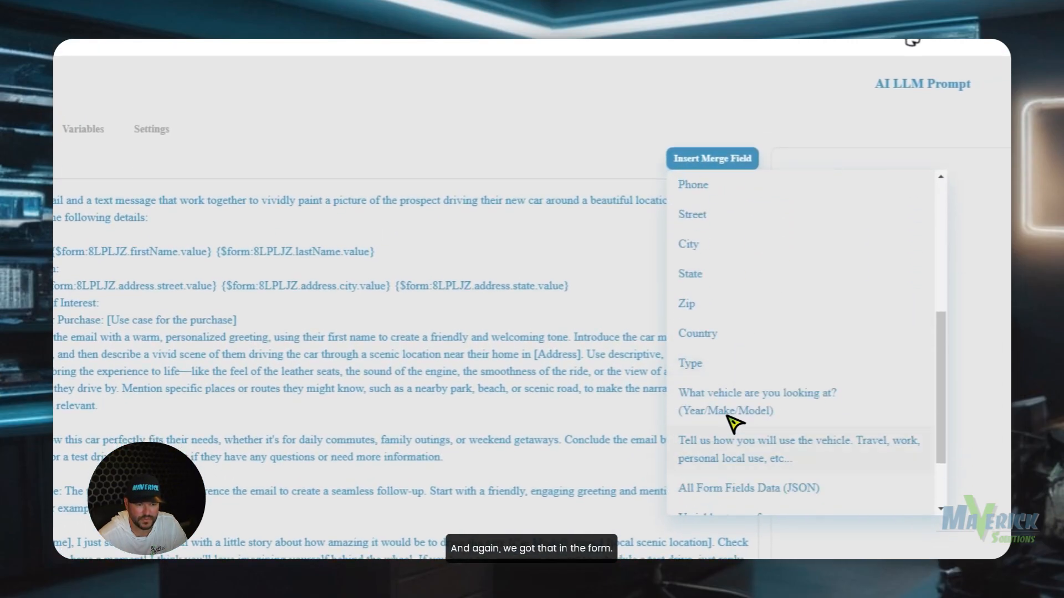
click(726, 394)
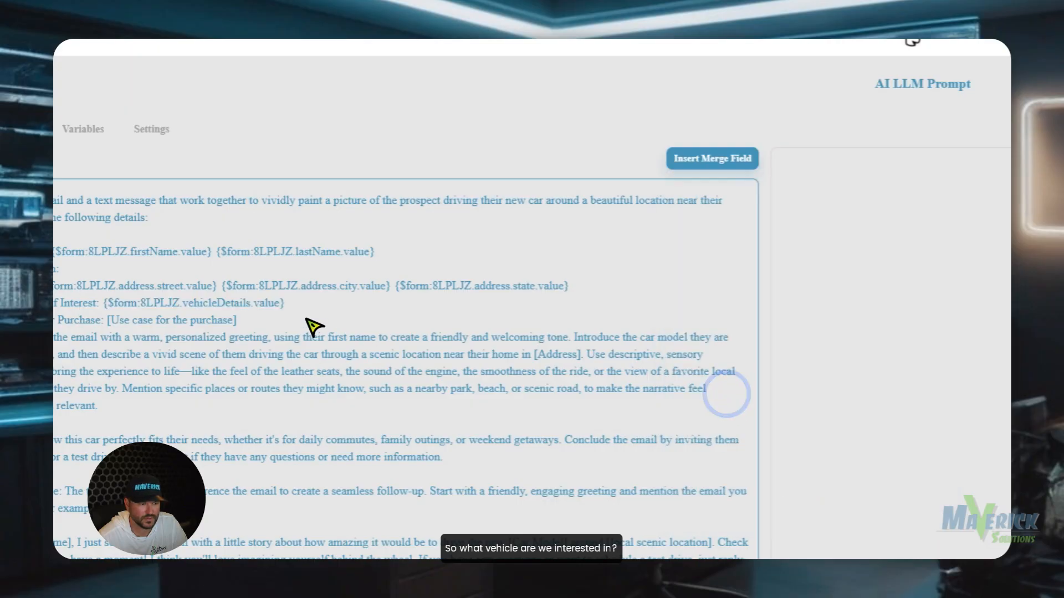
drag(370, 321, 198, 328)
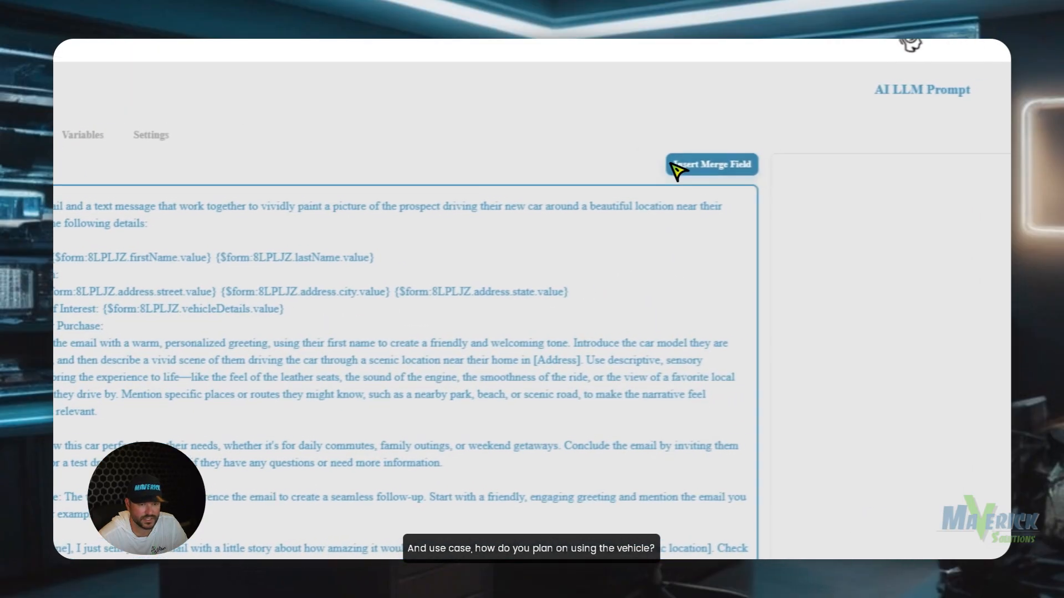
click(772, 160)
click(770, 359)
scroll(767, 382, down, 5)
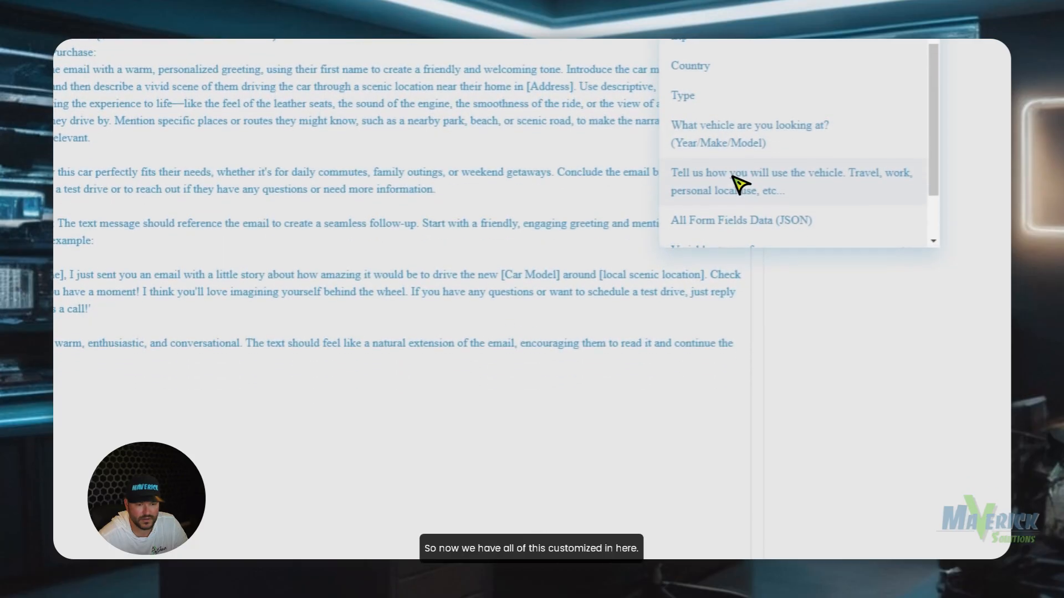
click(737, 180)
Save the AI LLM Prompt step.
drag(318, 181, 46, 115)
click(86, 132)
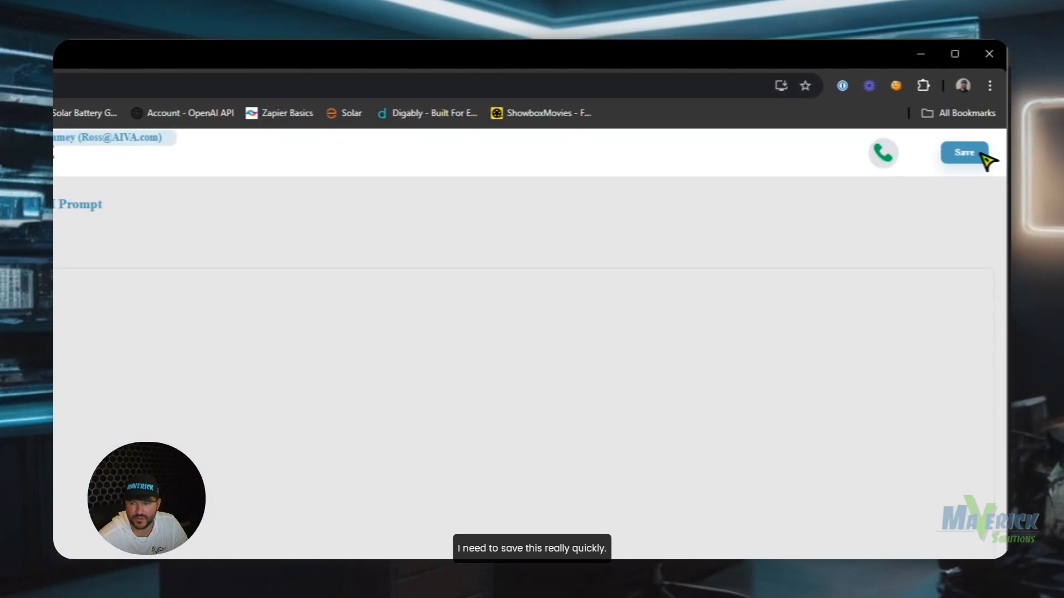
click(964, 153)
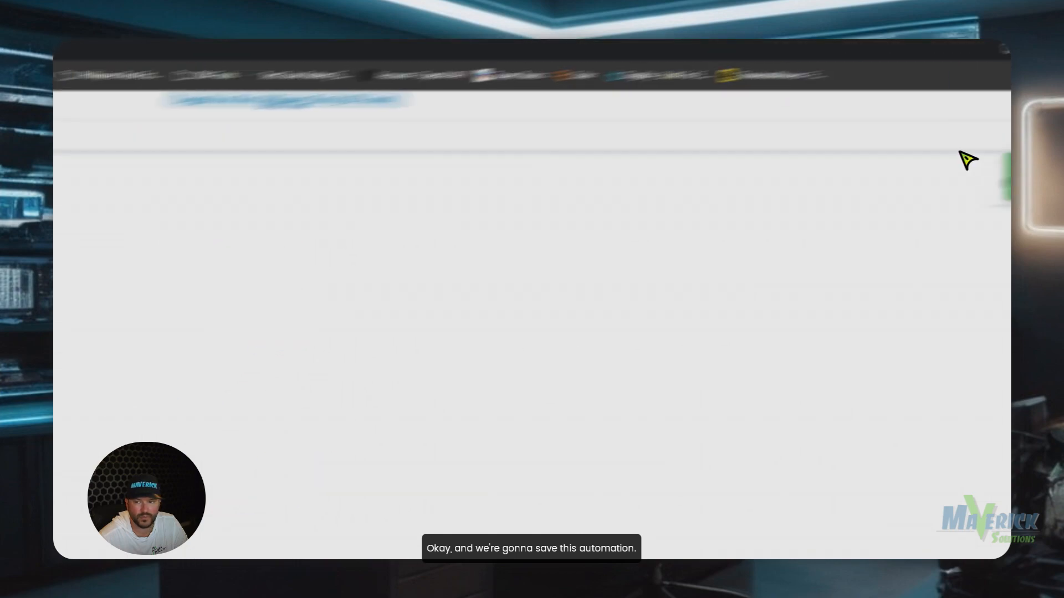
Rename the automation from 'Draft Flow' to 'Personalized Vehicle information contacts' and publish it.
click(967, 155)
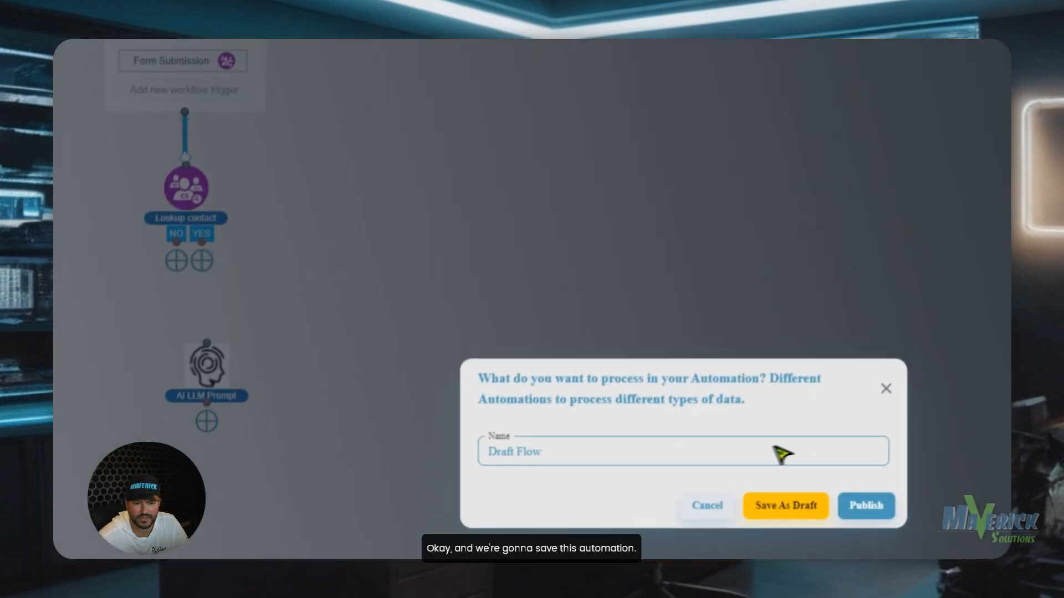
triple_click(776, 452)
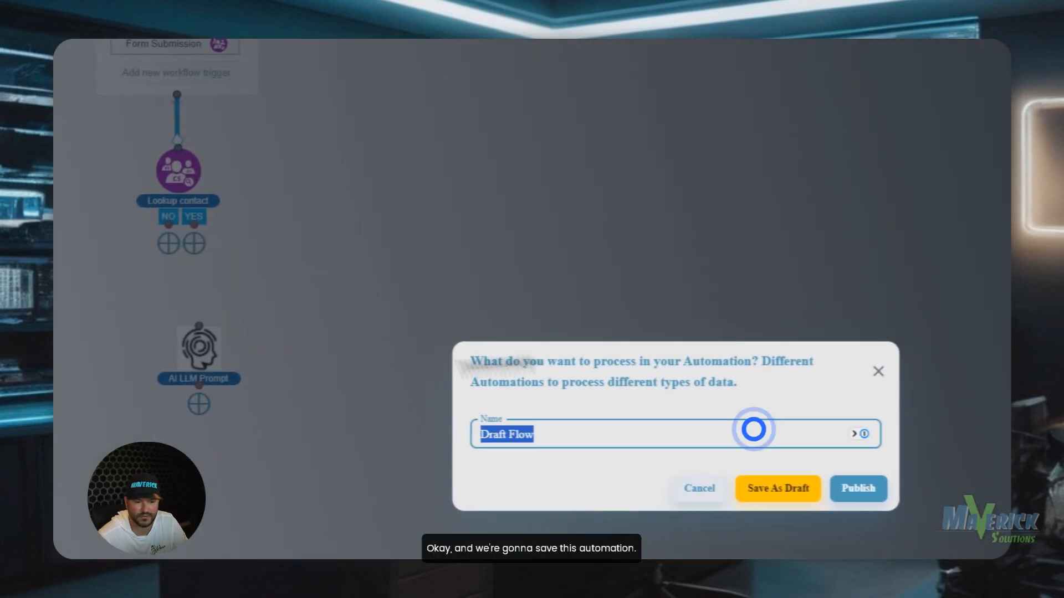
text(Per)
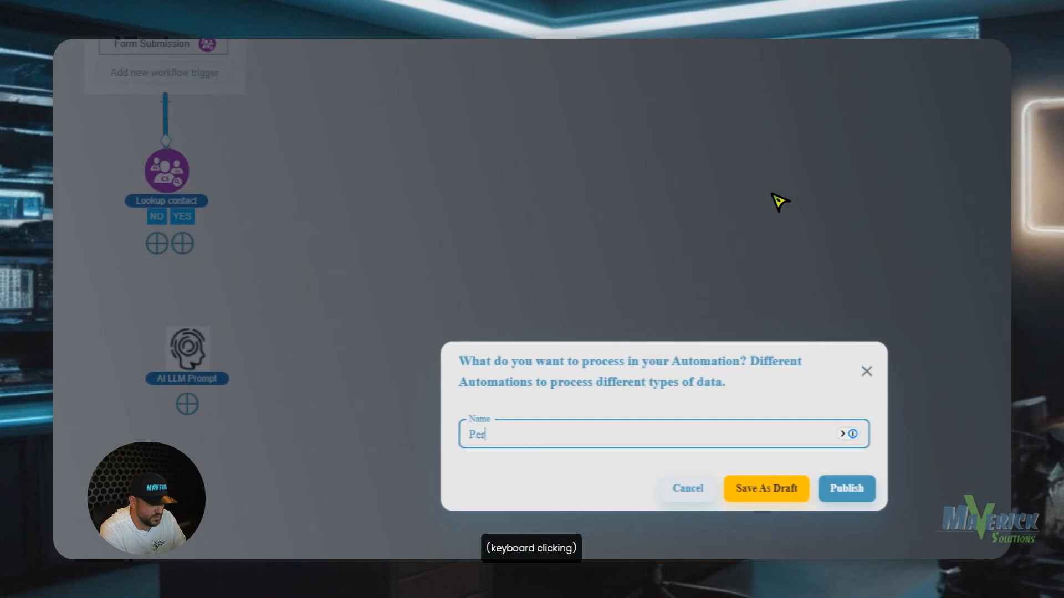
text(sonalized Vehice m)
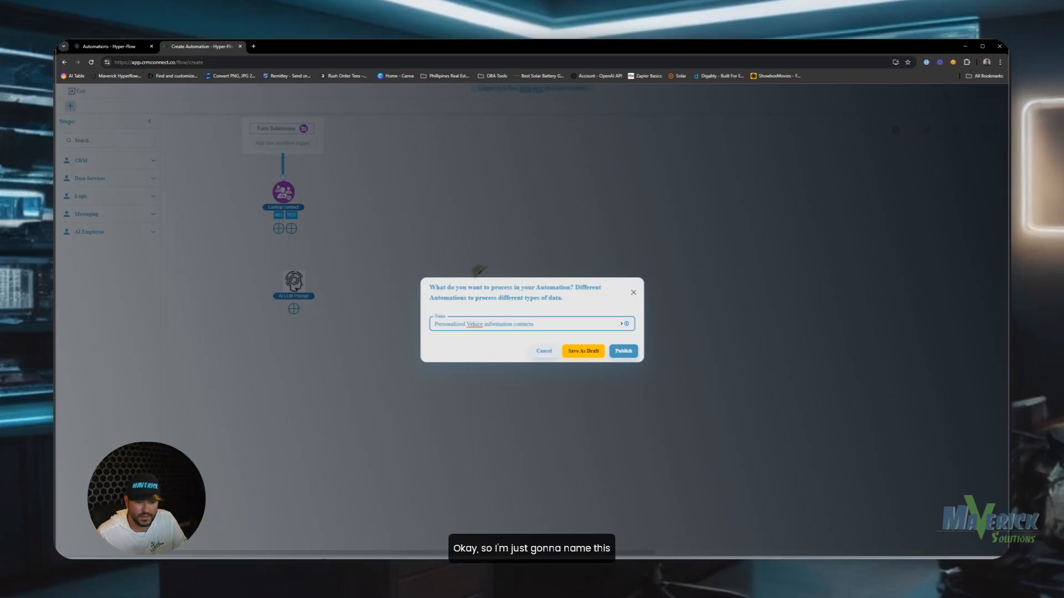
click(480, 325)
text(l)
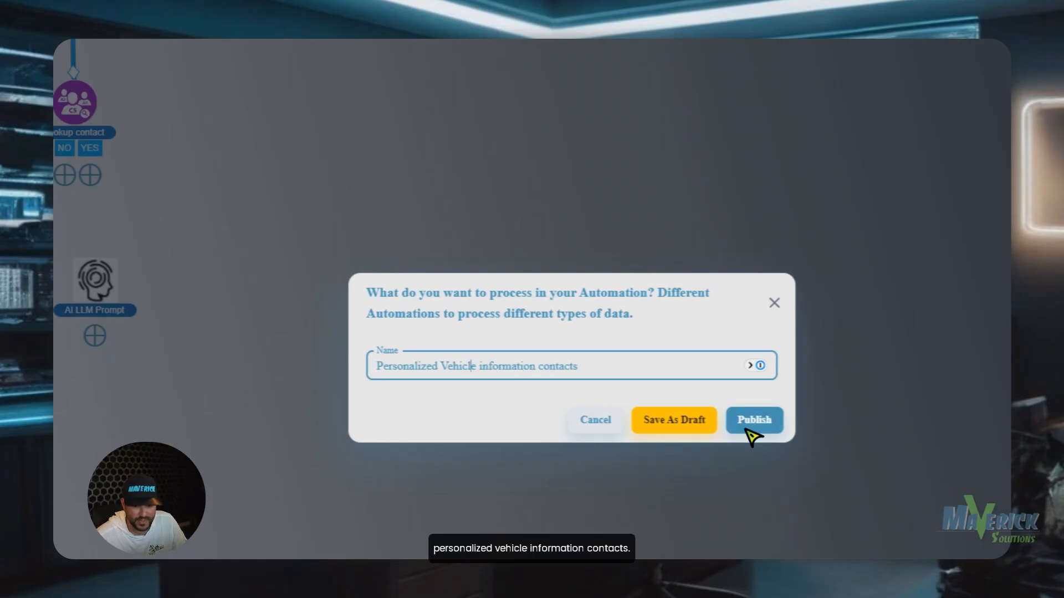
click(749, 432)
click(767, 394)
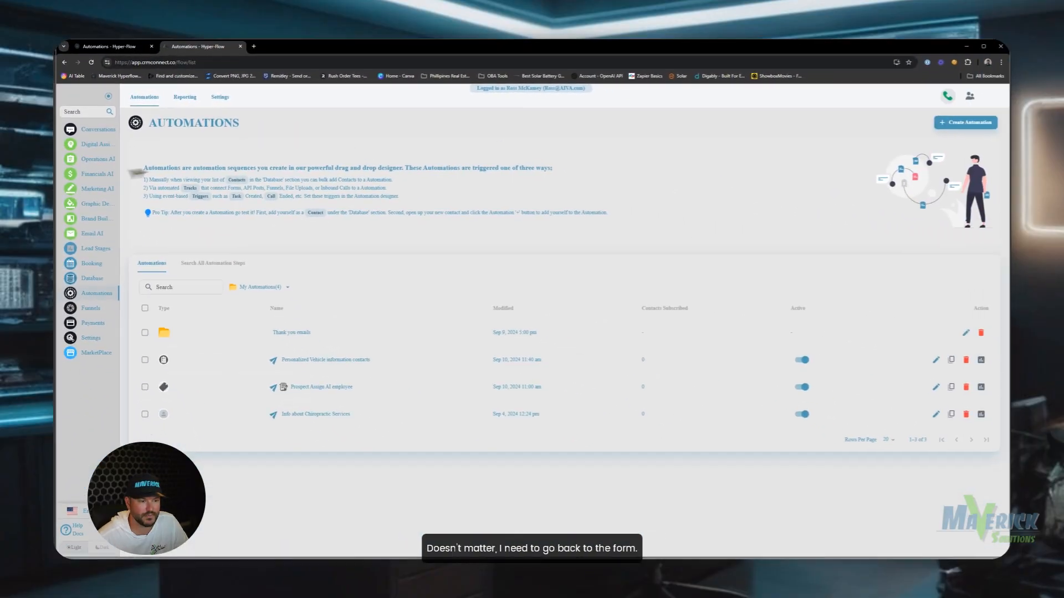
Open the Vehicle Contact Request form for Dealerships and drag the Advanced Day field below Email.
click(94, 278)
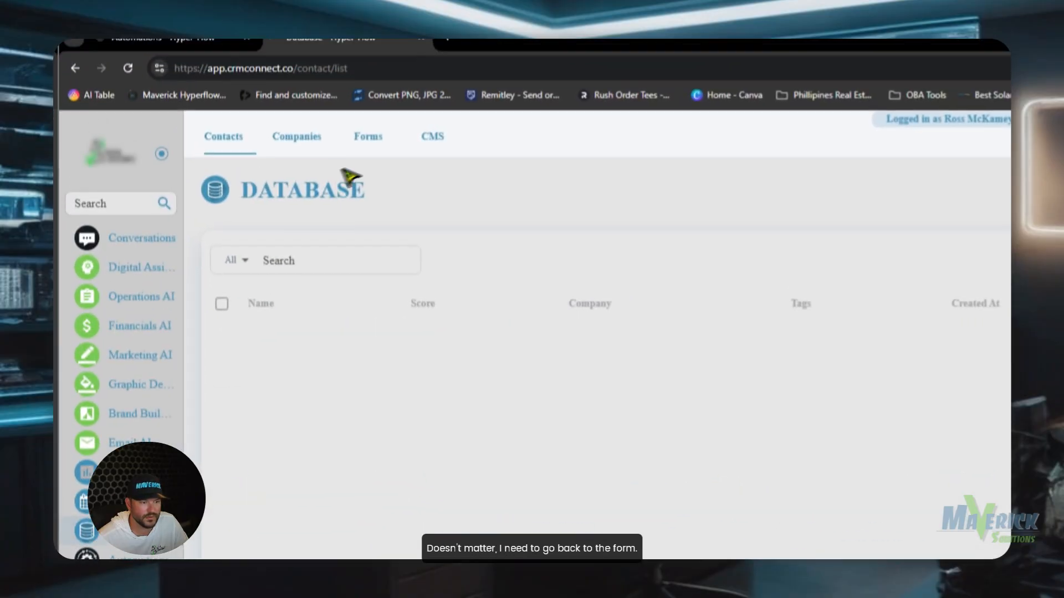
click(368, 136)
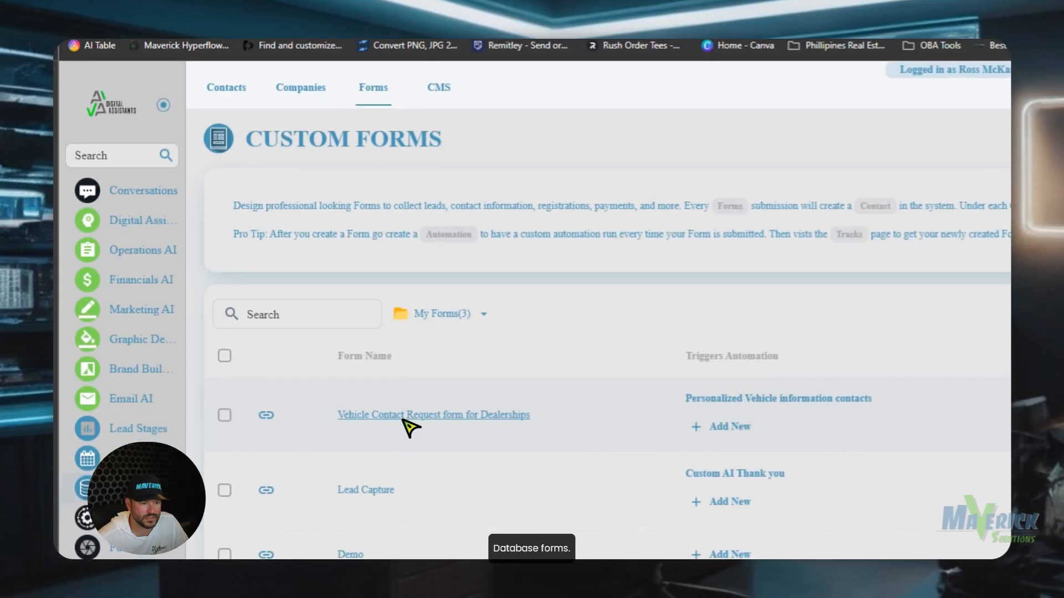
click(403, 417)
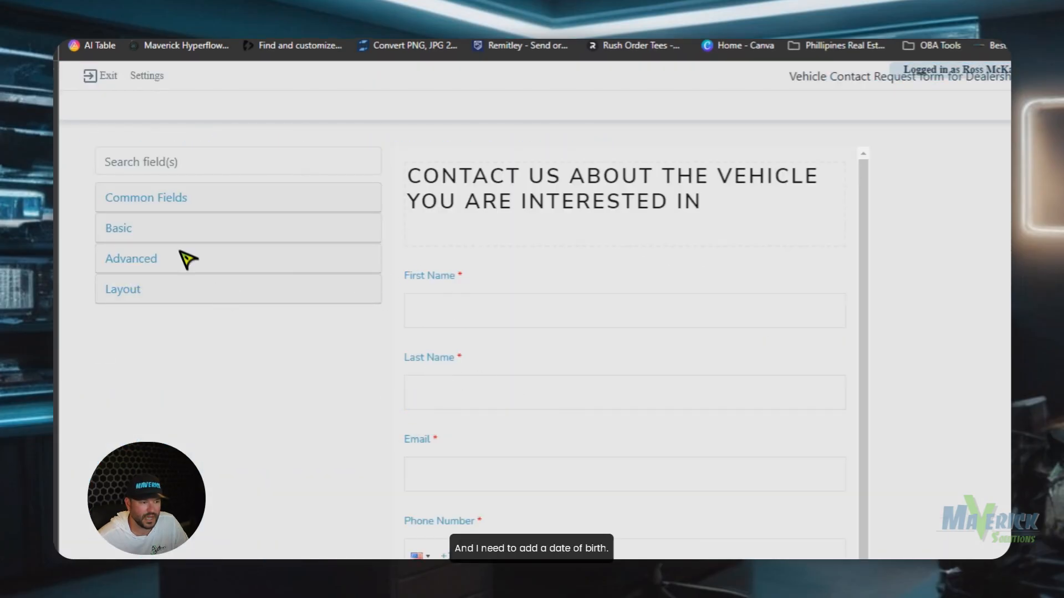
click(174, 229)
click(165, 194)
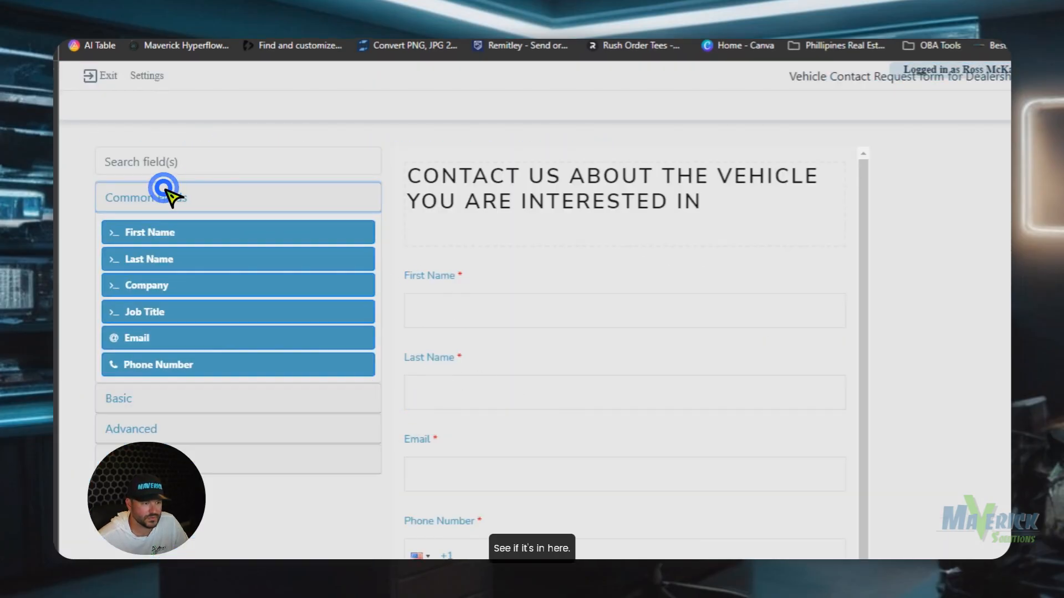
click(150, 400)
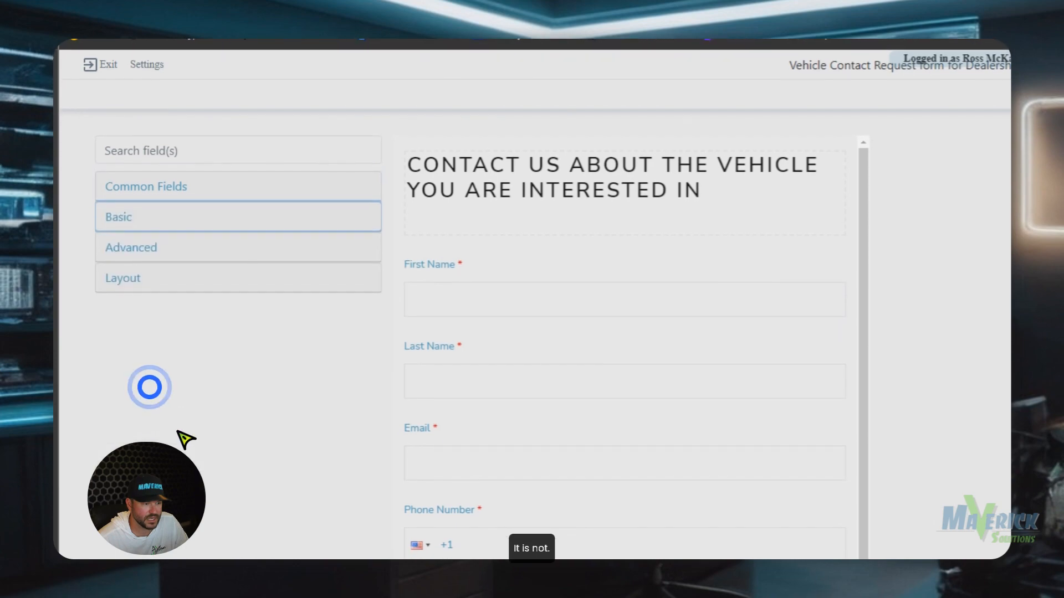
click(155, 221)
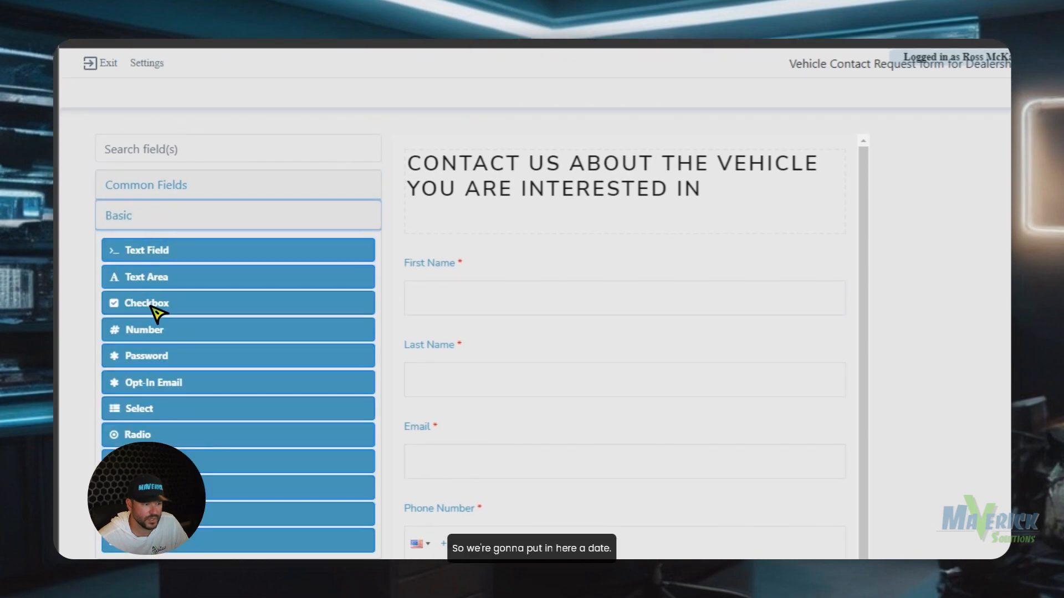
scroll(154, 416, down, 3)
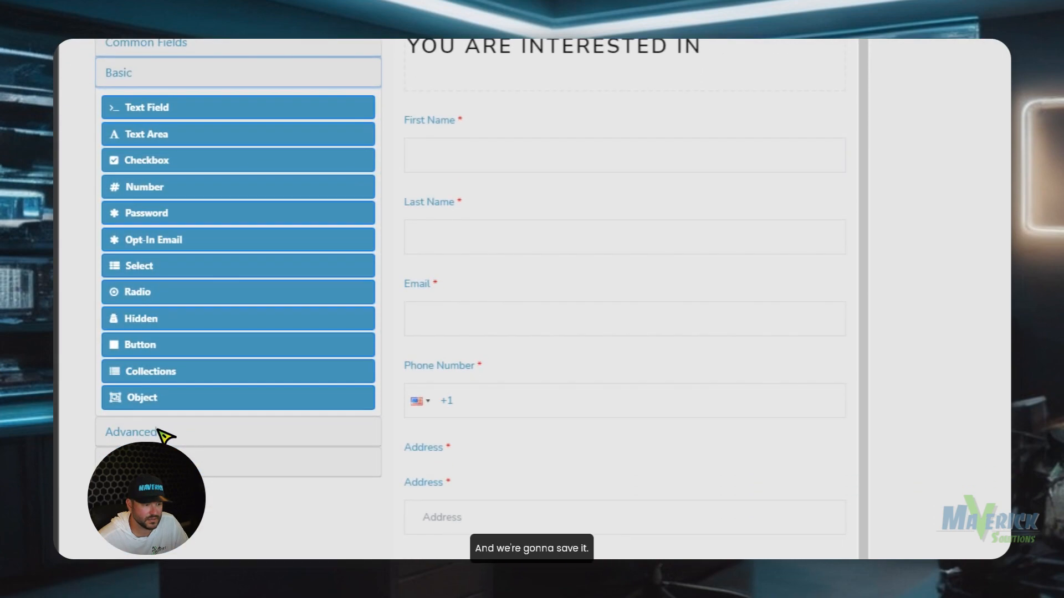
click(156, 428)
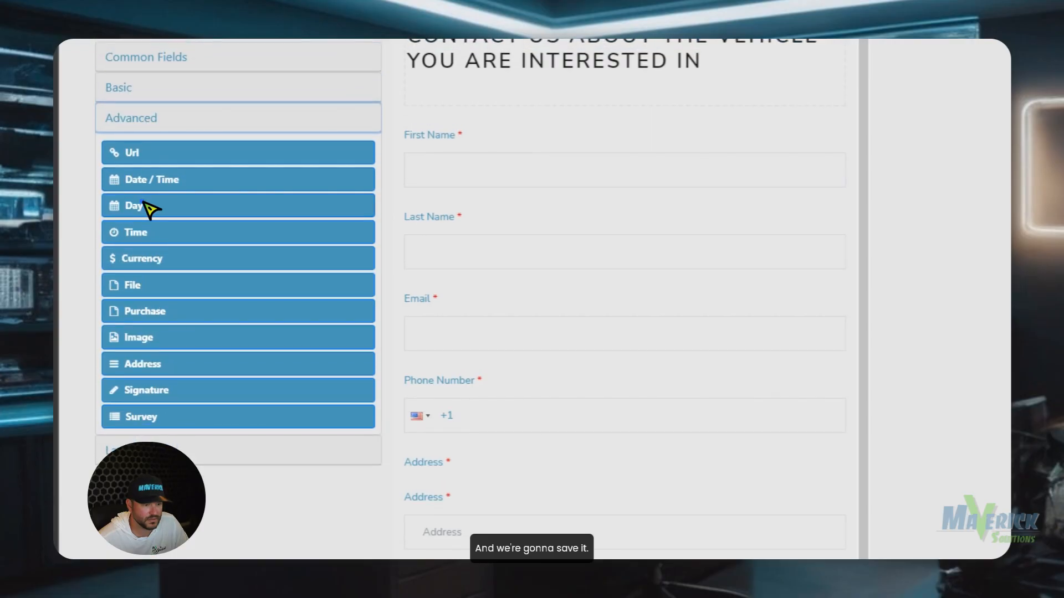
drag(149, 209, 570, 351)
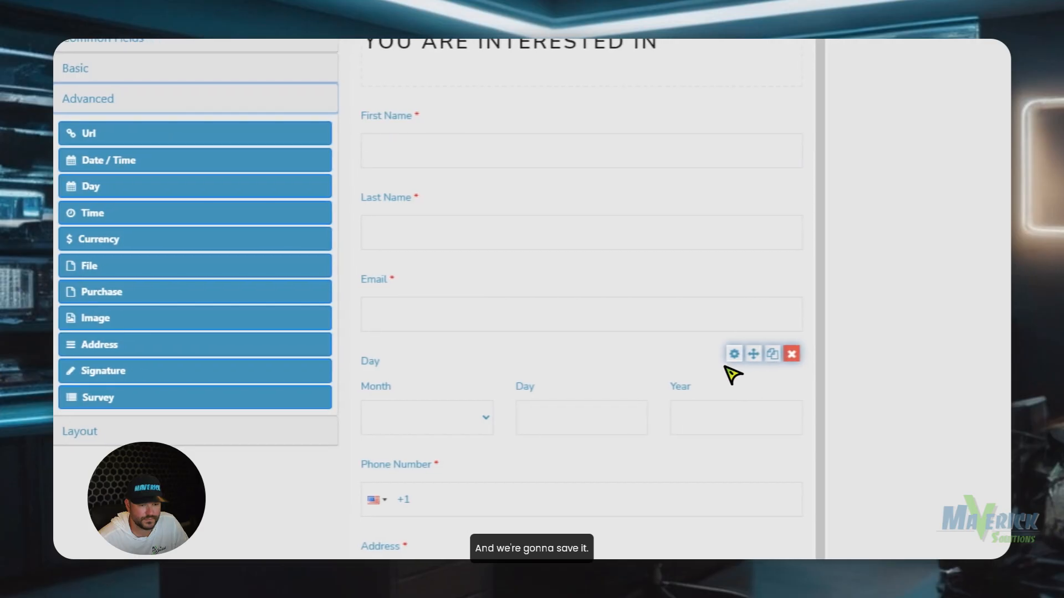
Review the Date of Birth field's default value settings, save the form, then delete the three-part field.
click(734, 354)
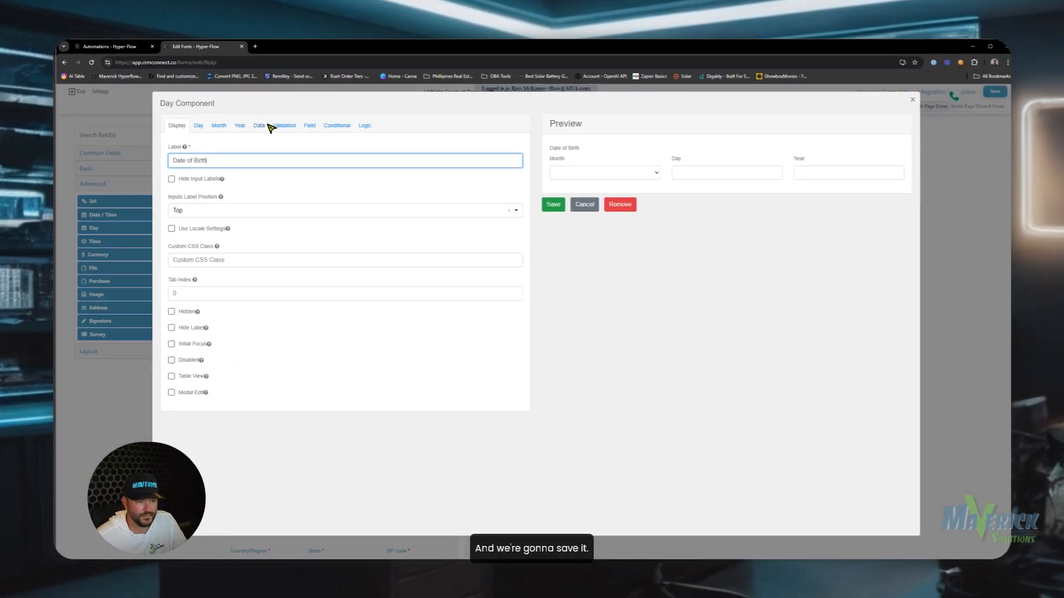
click(262, 126)
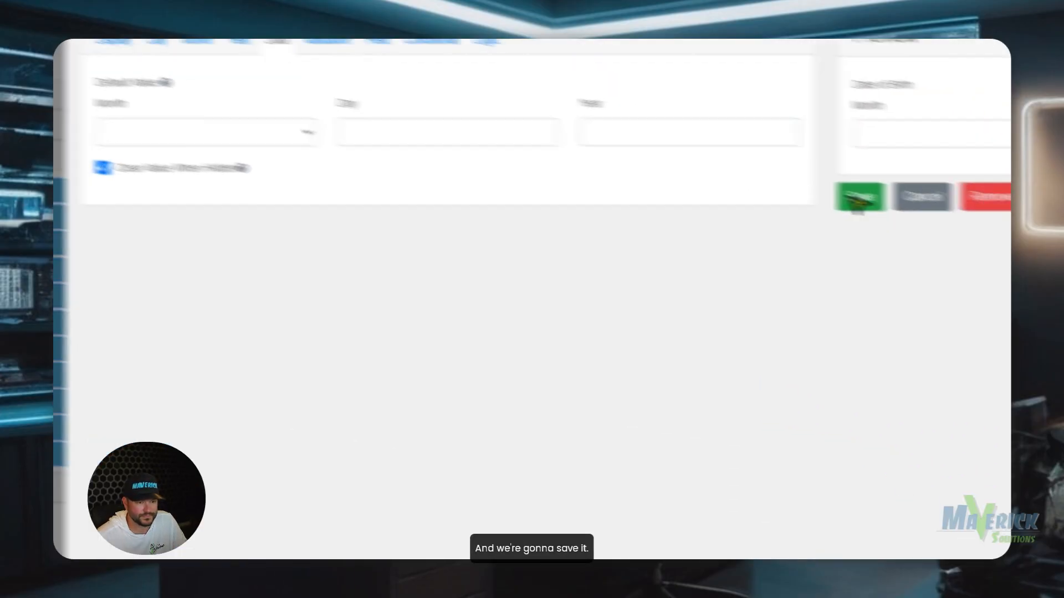
click(716, 173)
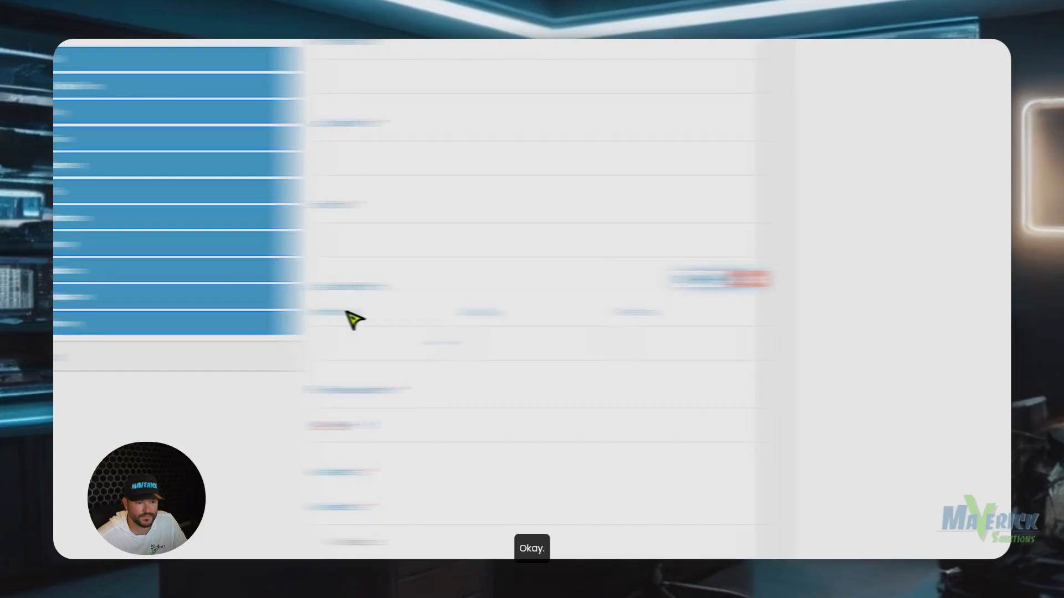
click(973, 143)
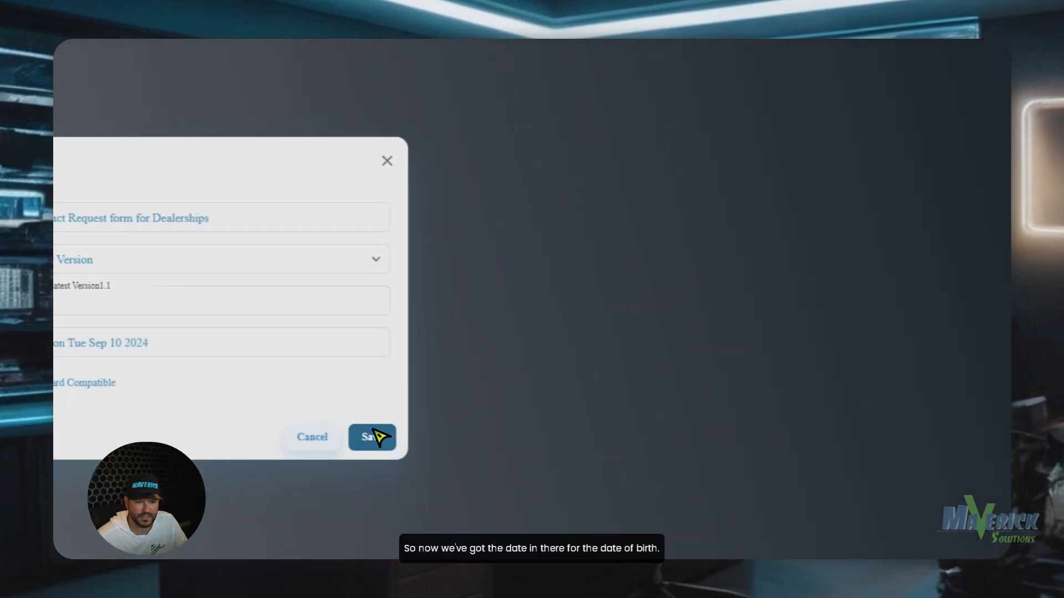
click(373, 436)
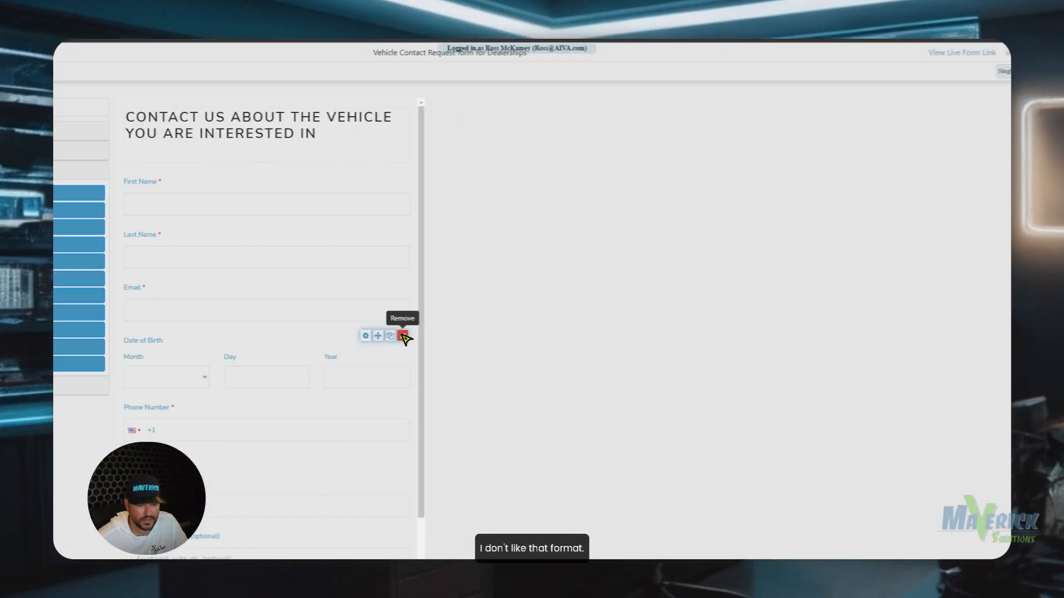
click(834, 402)
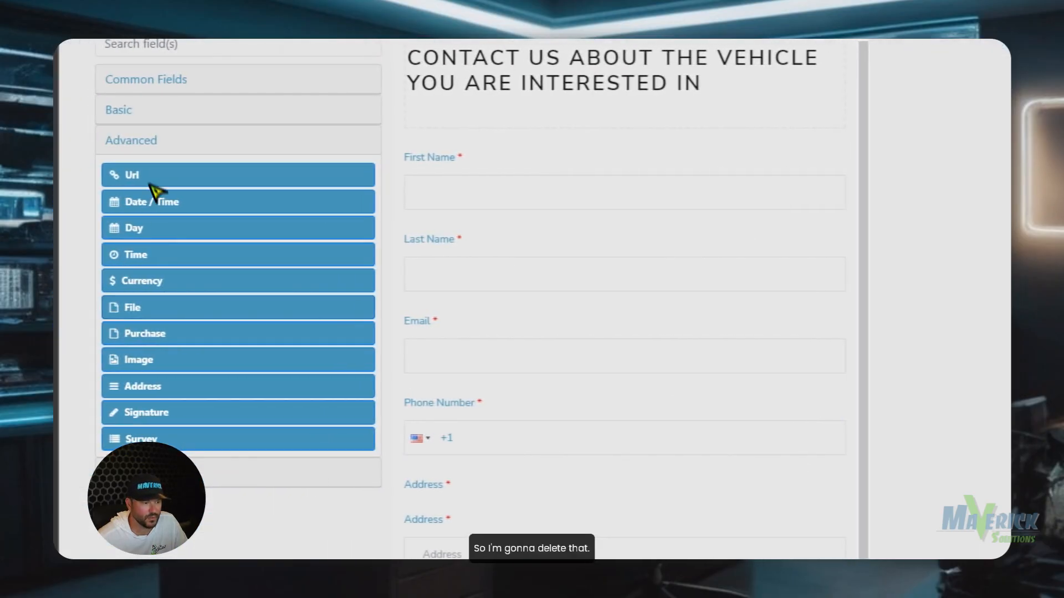
Add a basic text field above Phone Number labelled Date of Birth.
click(147, 165)
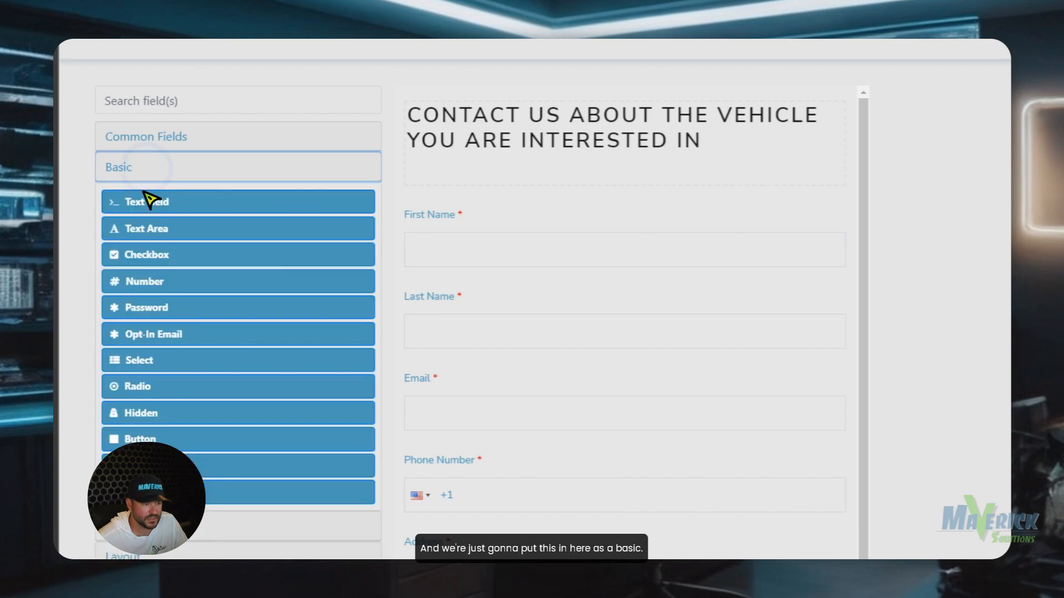
drag(149, 200, 499, 431)
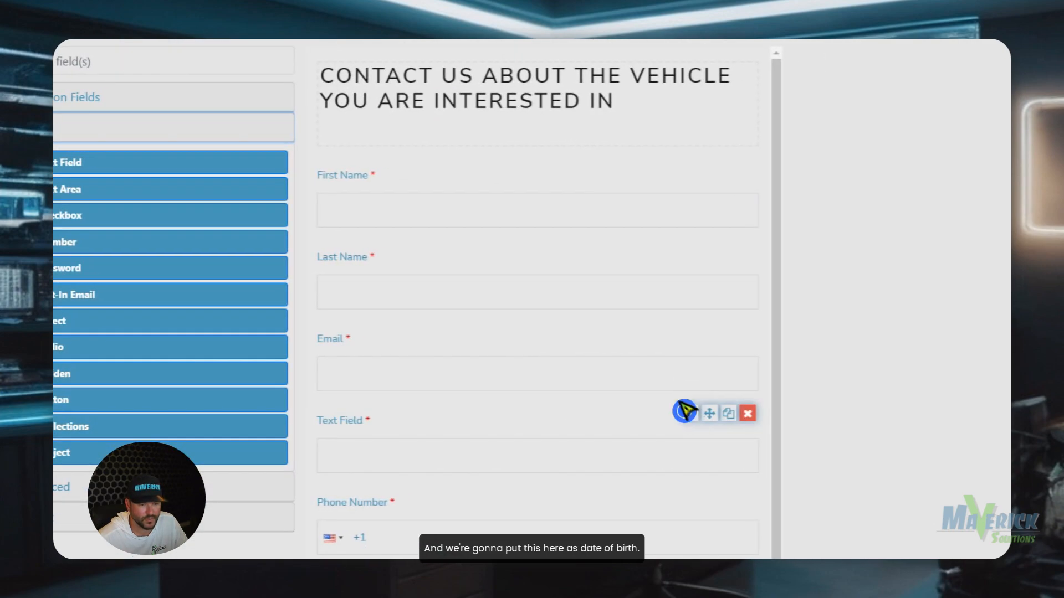
click(685, 410)
triple_click(361, 209)
text(Dat)
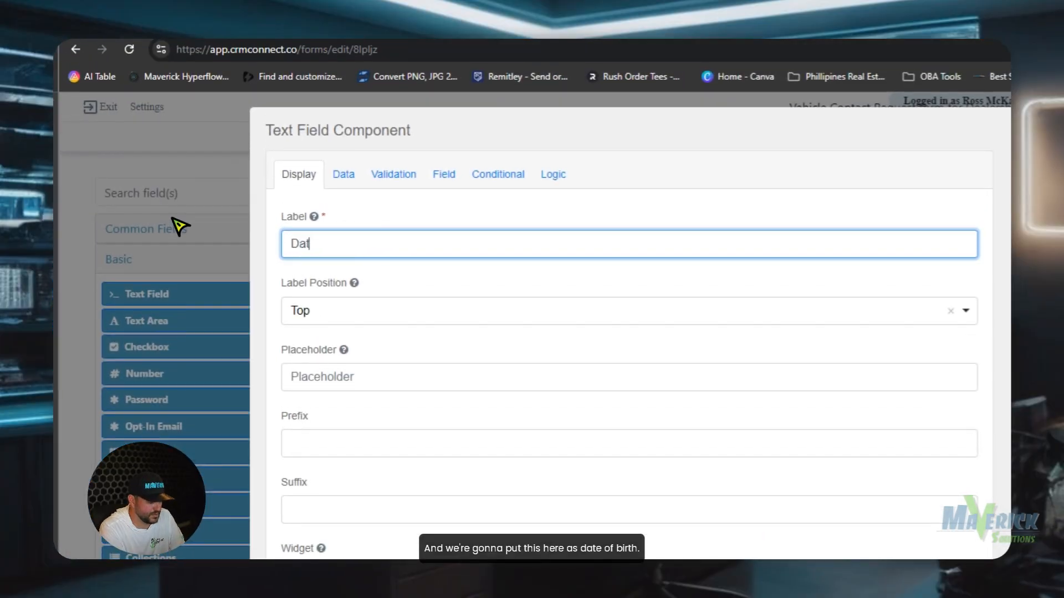
text(e of Birth)
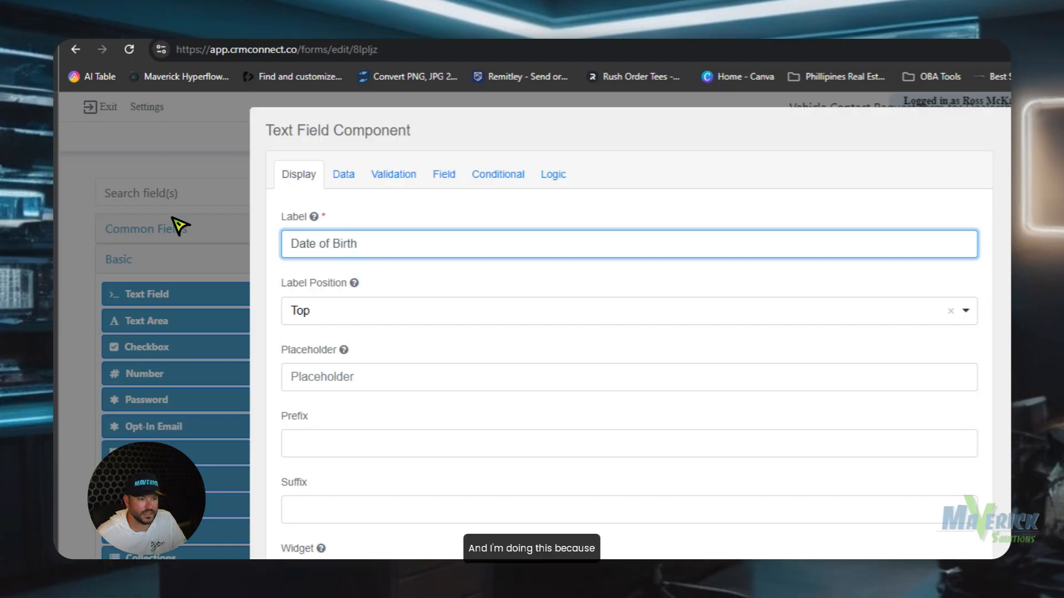
Set the field's property name to dateOfBirth, then save the field and the form.
click(444, 174)
double_click(372, 241)
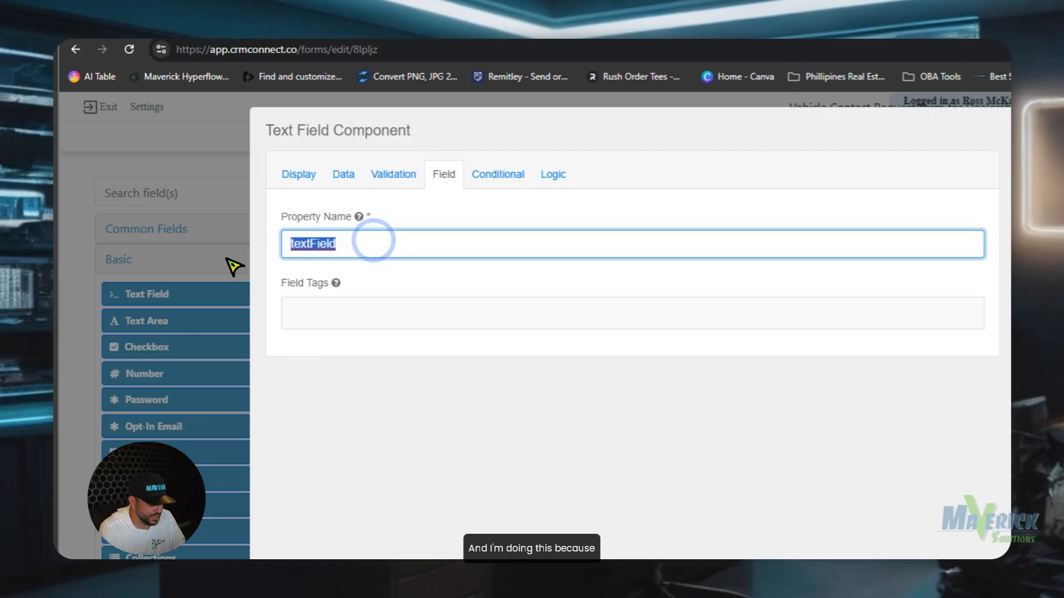
text(dateOf)
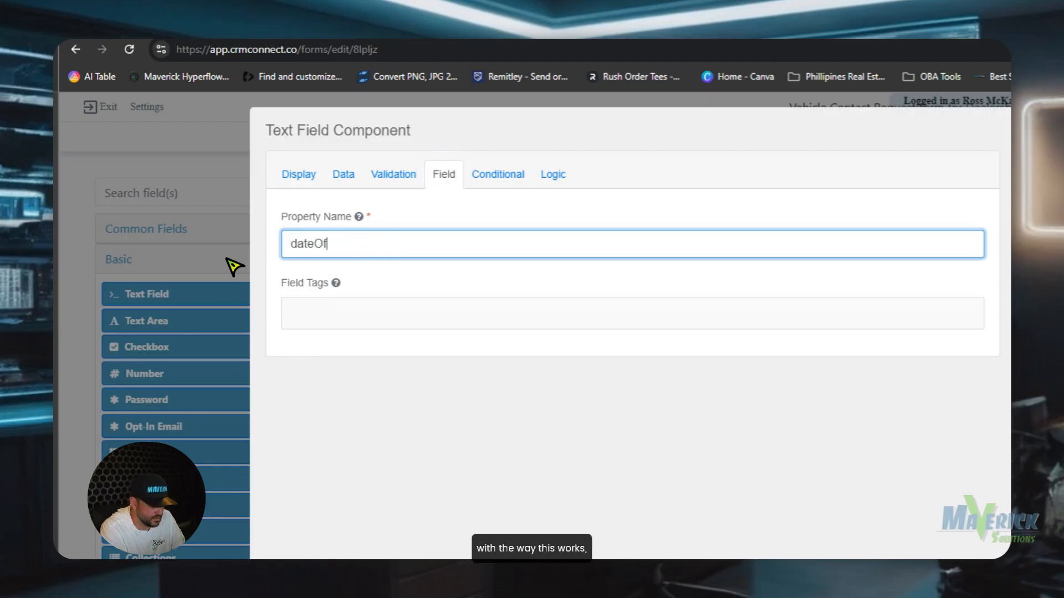
text(birth)
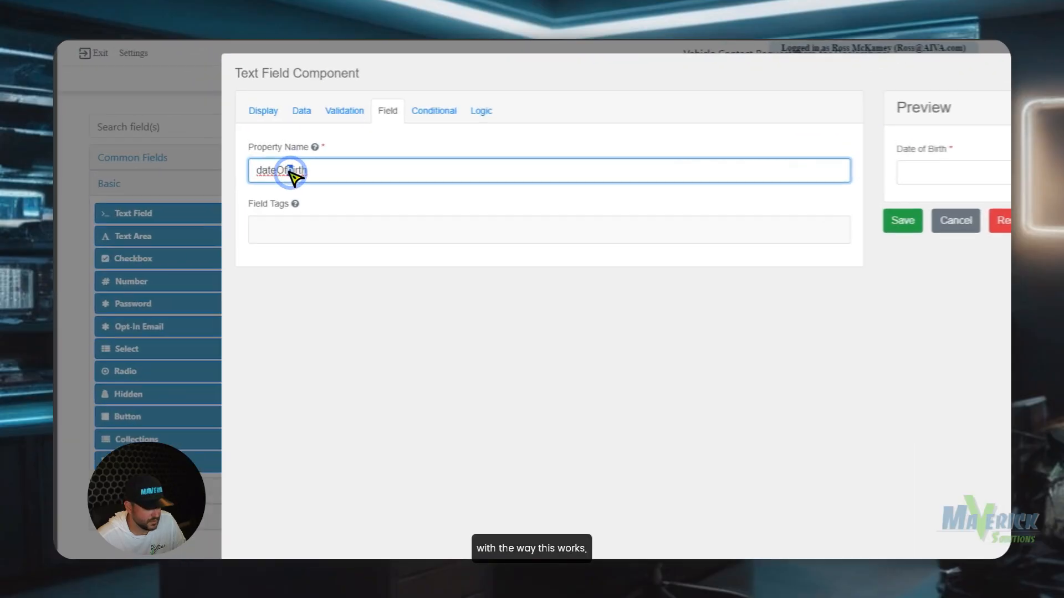
click(192, 161)
key(BackSpace)
text(B)
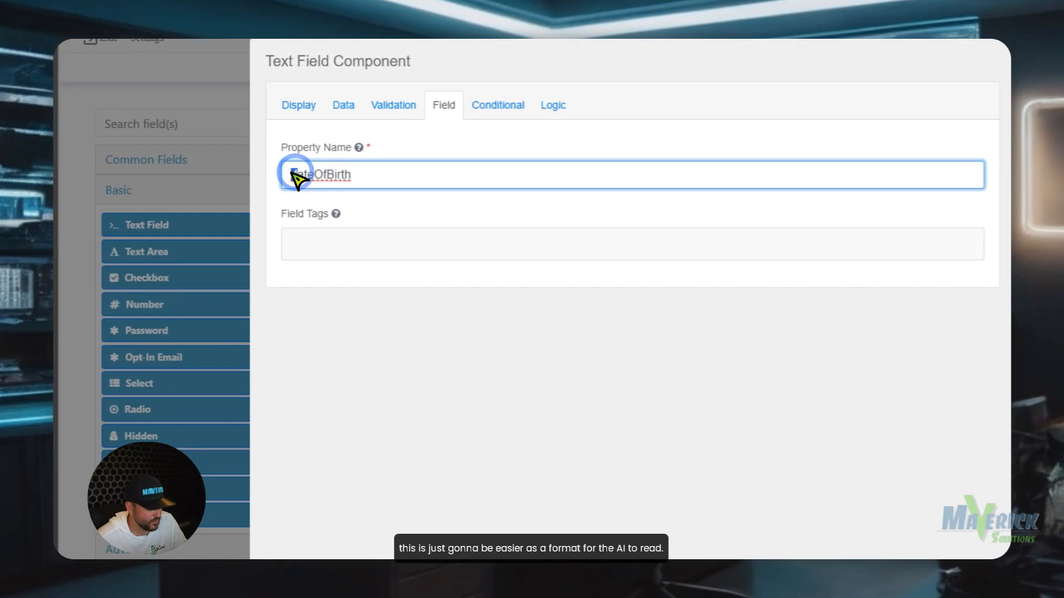
click(775, 239)
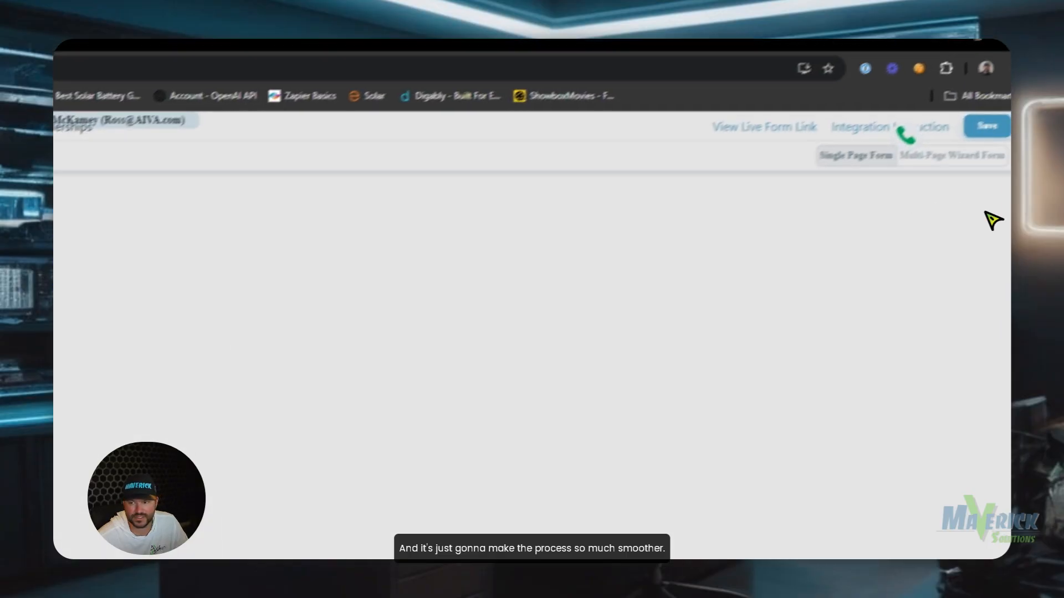
click(962, 143)
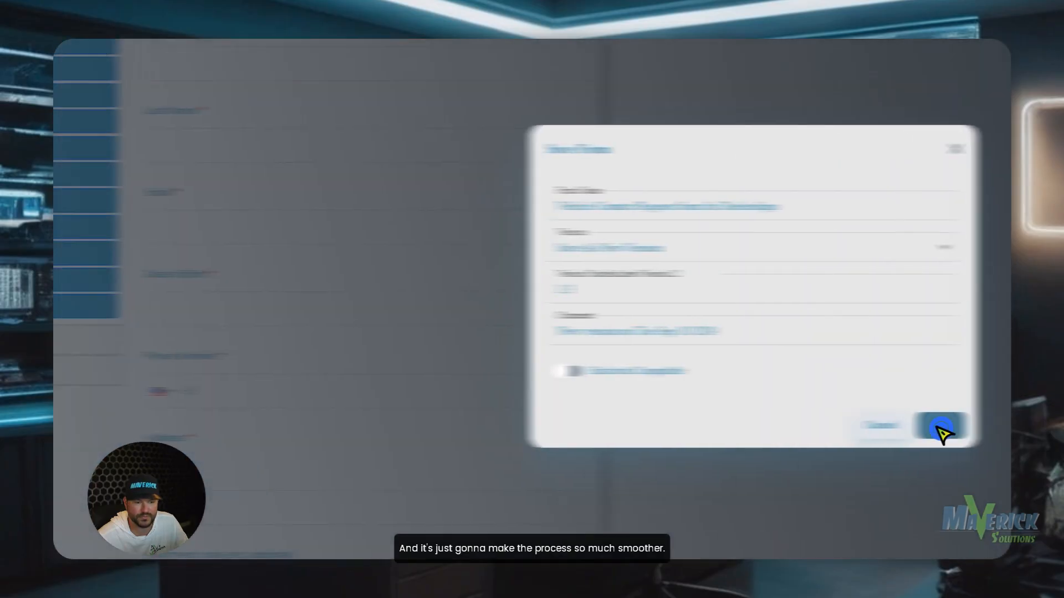
Confirm the form save and return to the vehicle automation's AI LLM Prompt step.
click(358, 428)
click(95, 146)
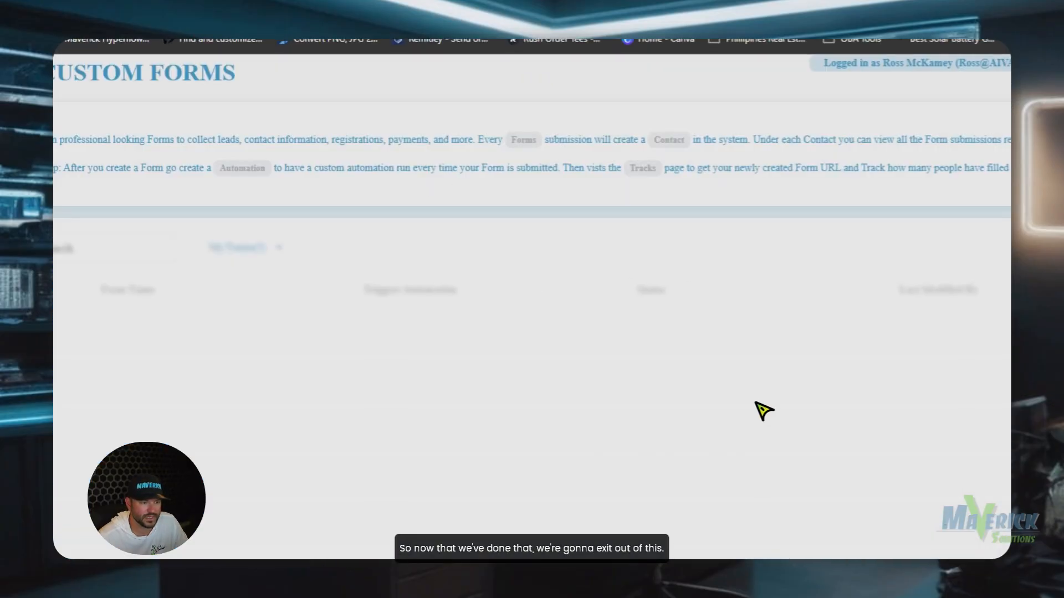
click(140, 414)
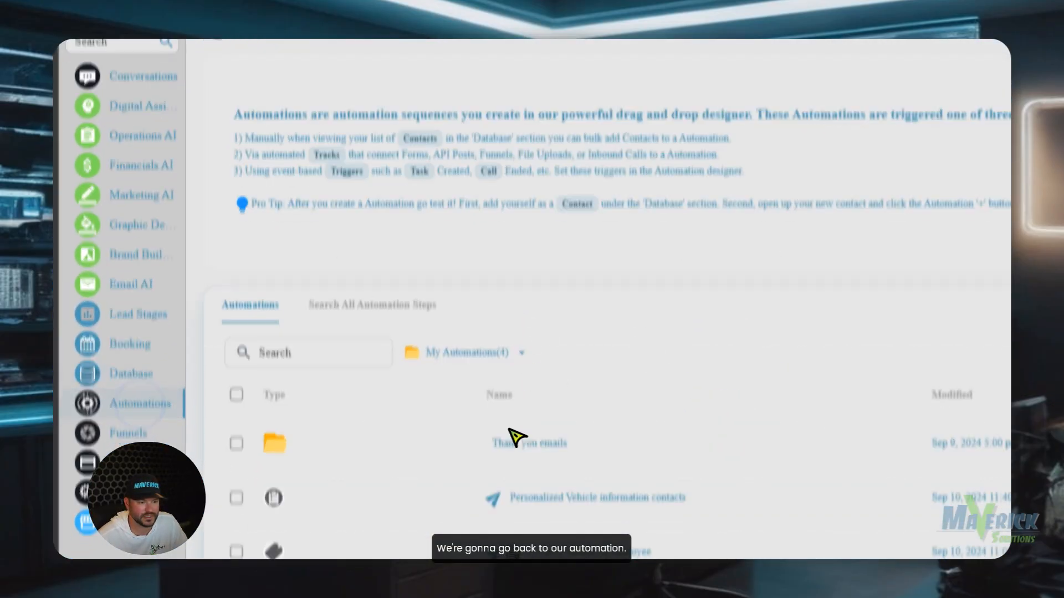
scroll(561, 437, down, 2)
click(552, 431)
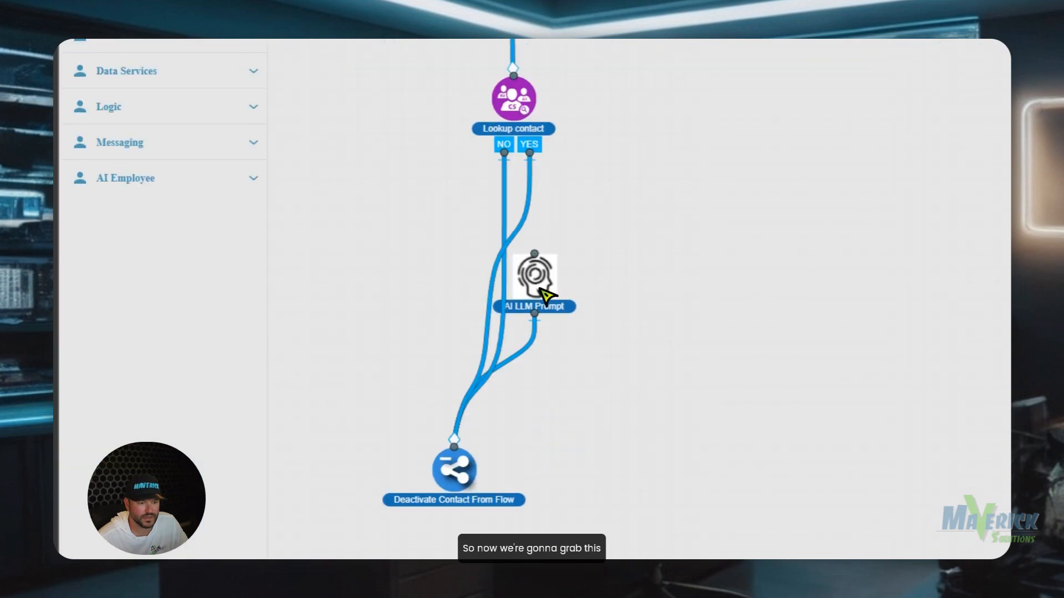
click(538, 277)
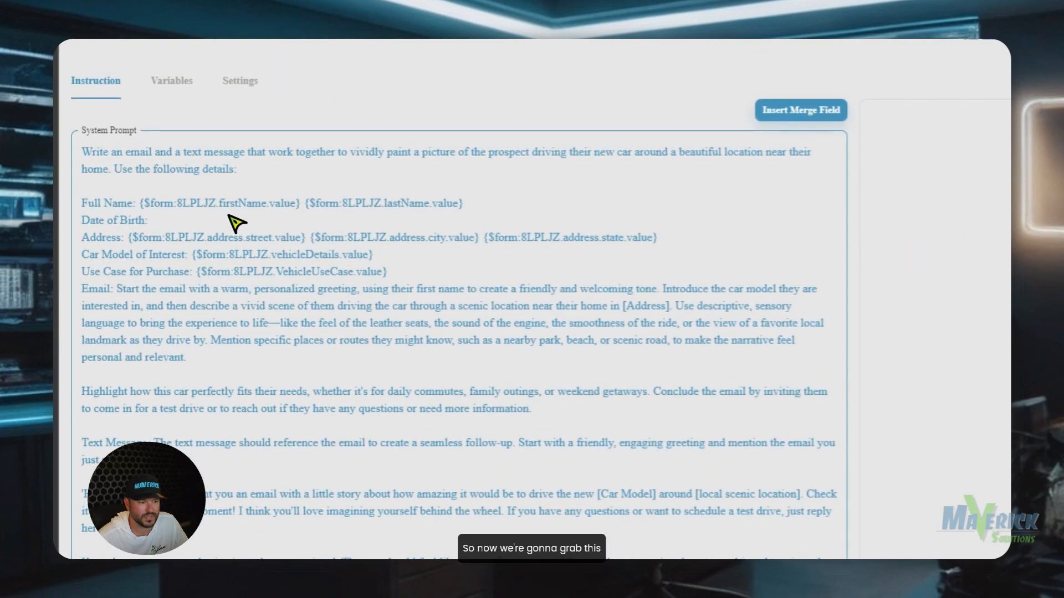
Insert the form's Date of Birth merge field after 'Date of Birth:'.
click(213, 215)
click(786, 109)
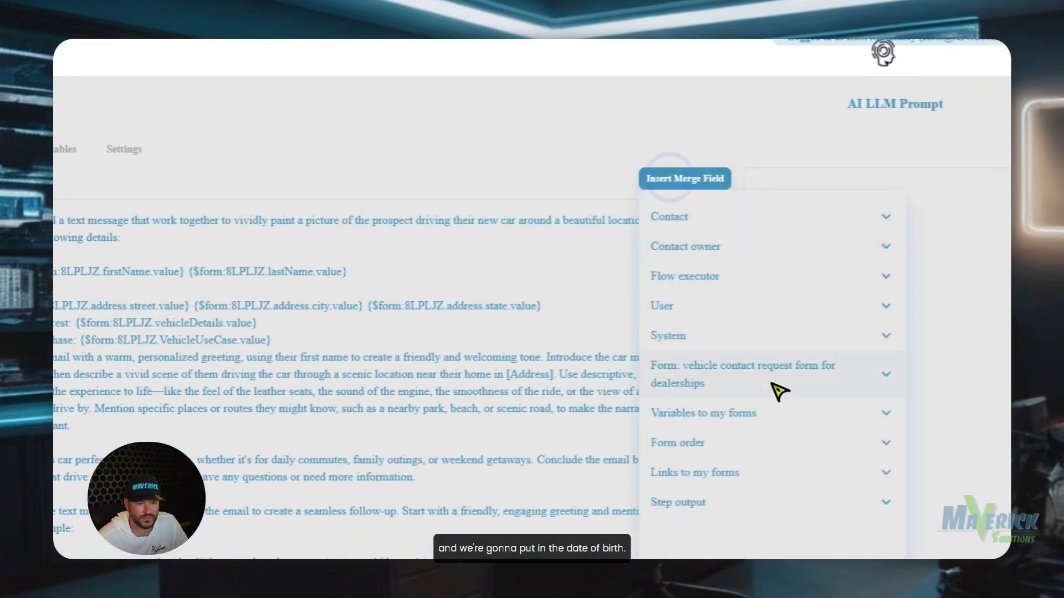
click(887, 314)
click(743, 505)
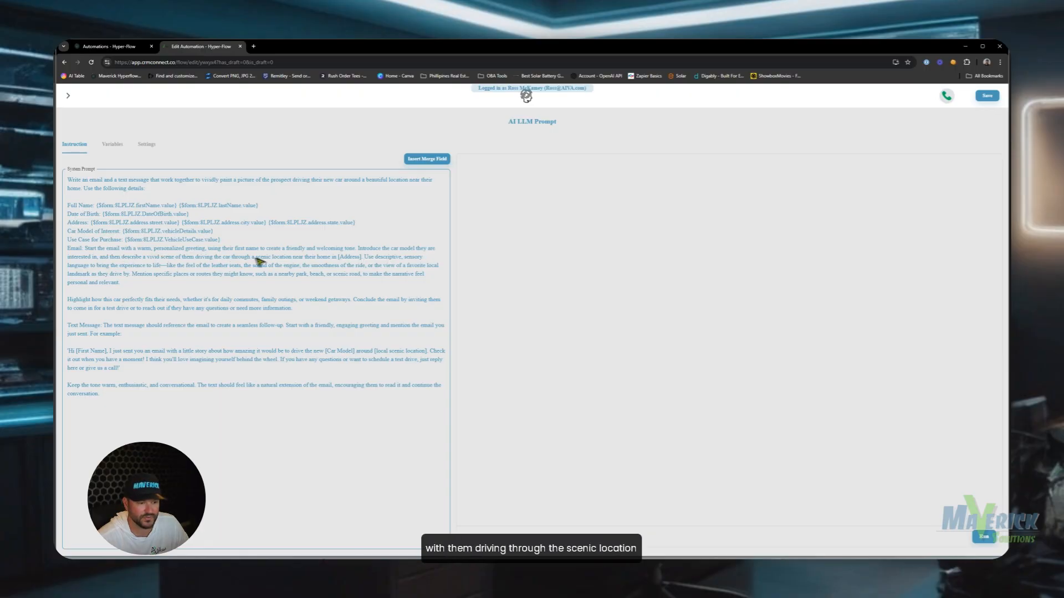
Replace the [Address] placeholder in the email instructions with the form's City merge field.
double_click(342, 258)
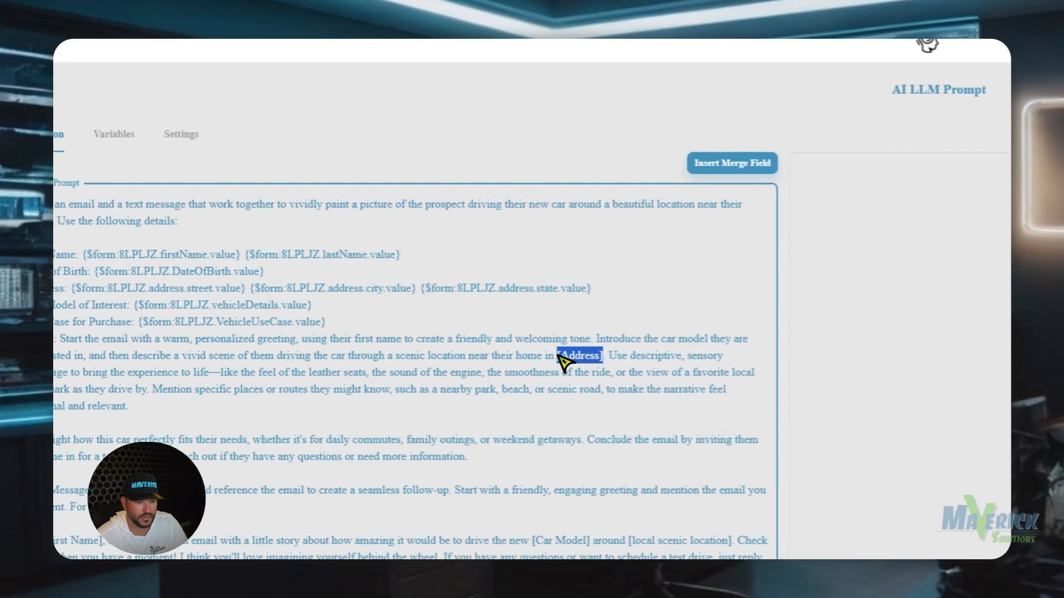
key(BackSpace)
click(734, 165)
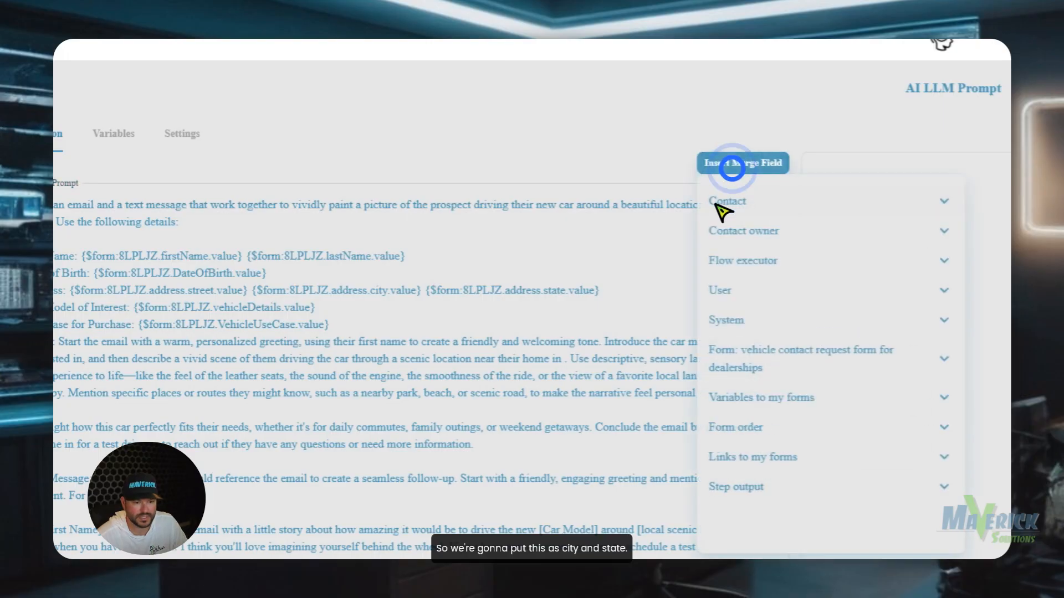
click(762, 353)
scroll(767, 410, down, 5)
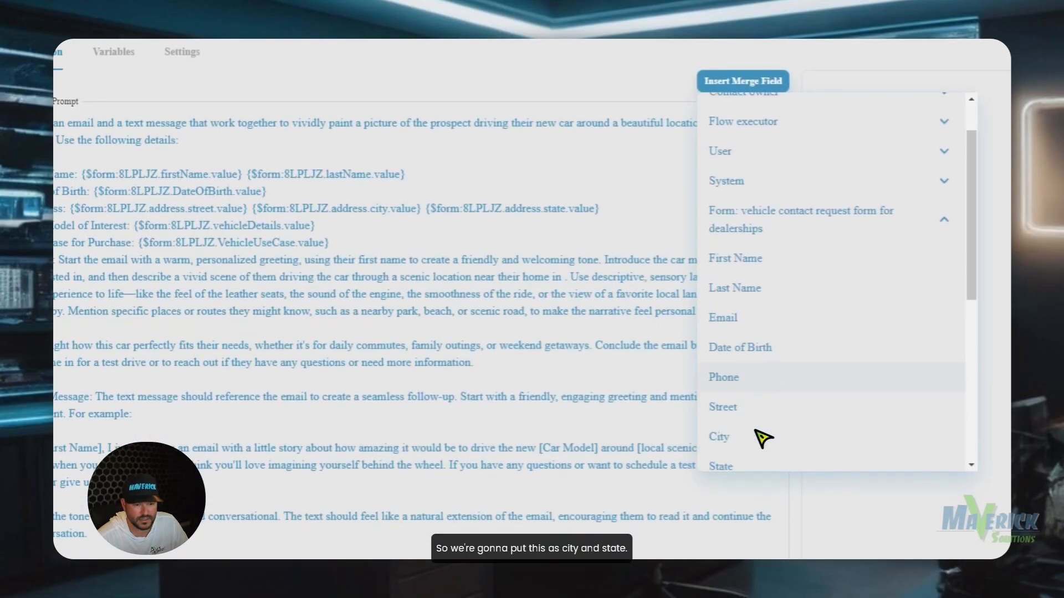
click(754, 421)
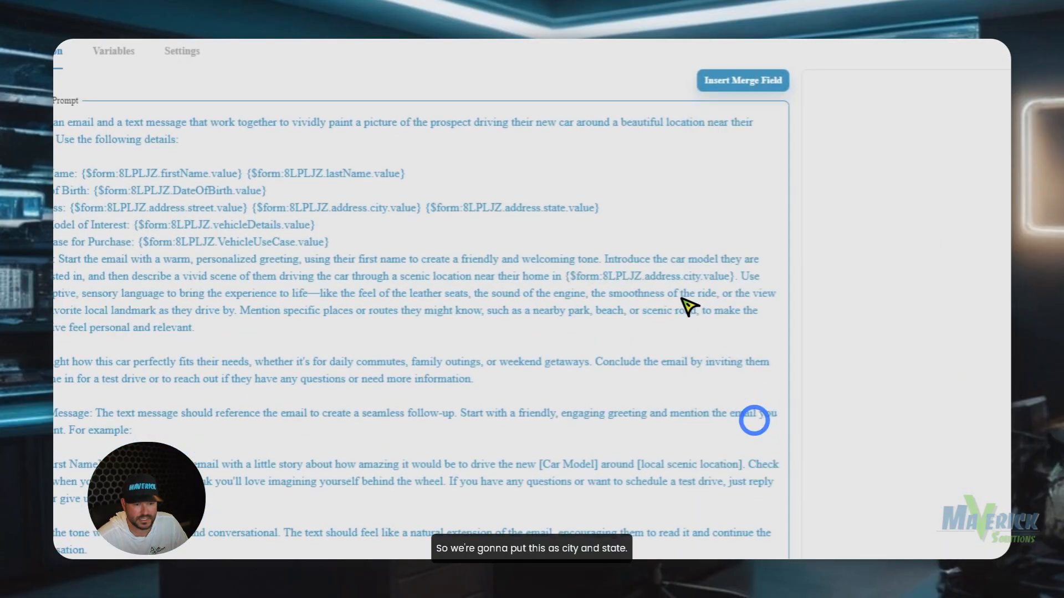
Insert the form's State merge field right after City.
click(738, 281)
scroll(755, 194, up, 2)
click(742, 167)
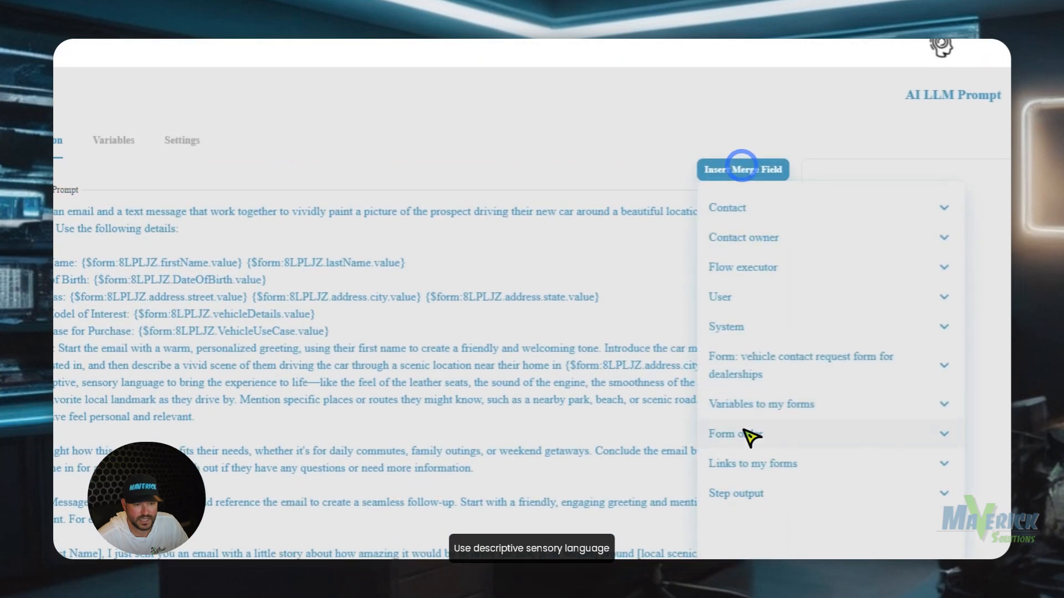
click(766, 361)
scroll(772, 385, down, 3)
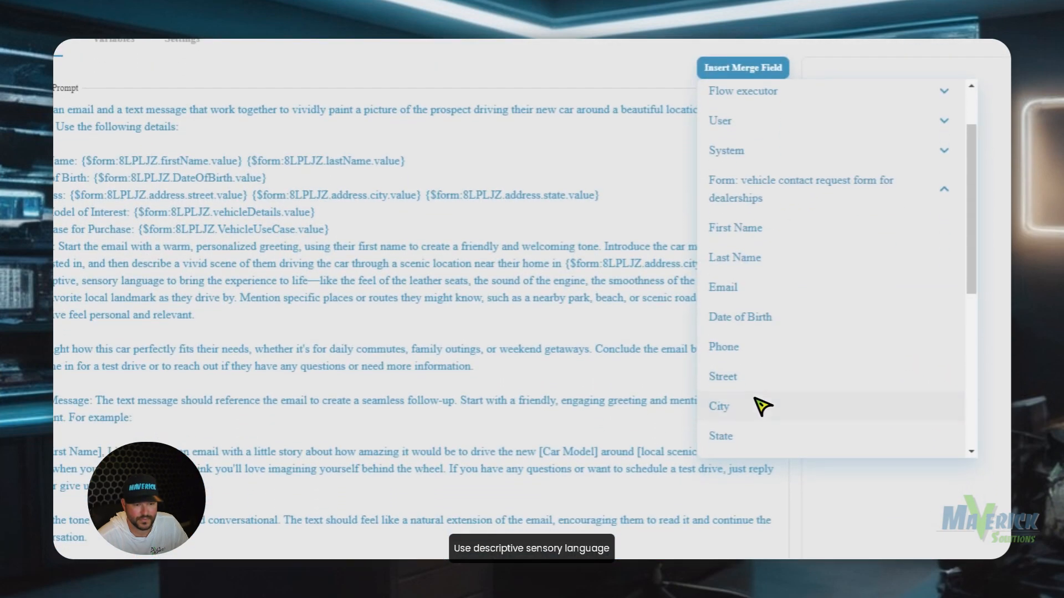
click(754, 435)
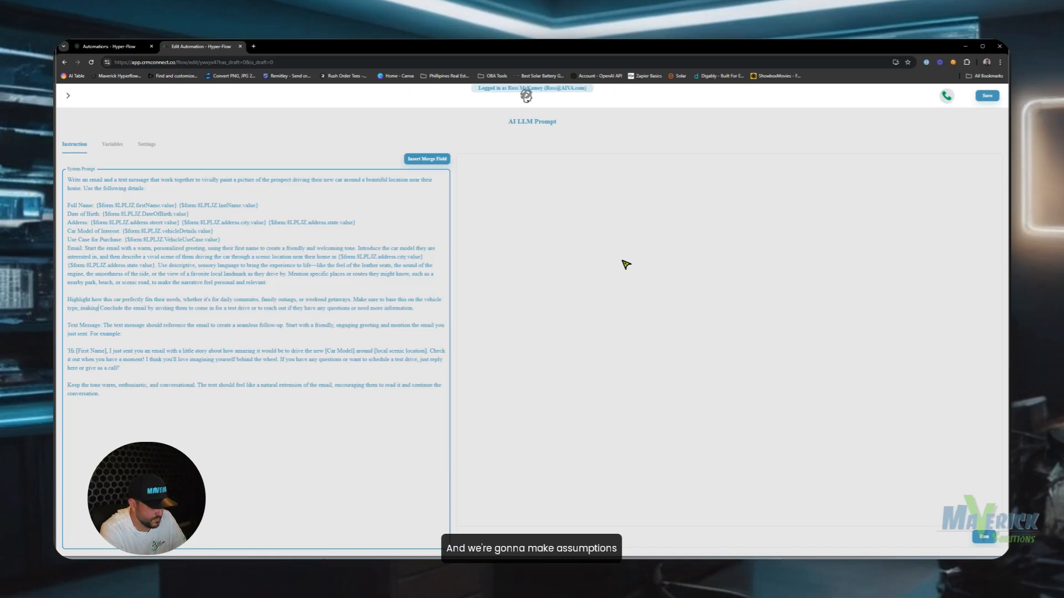
Complete the sentence with 'about the type of person who would buy this type of vehicle'.
text(ns)
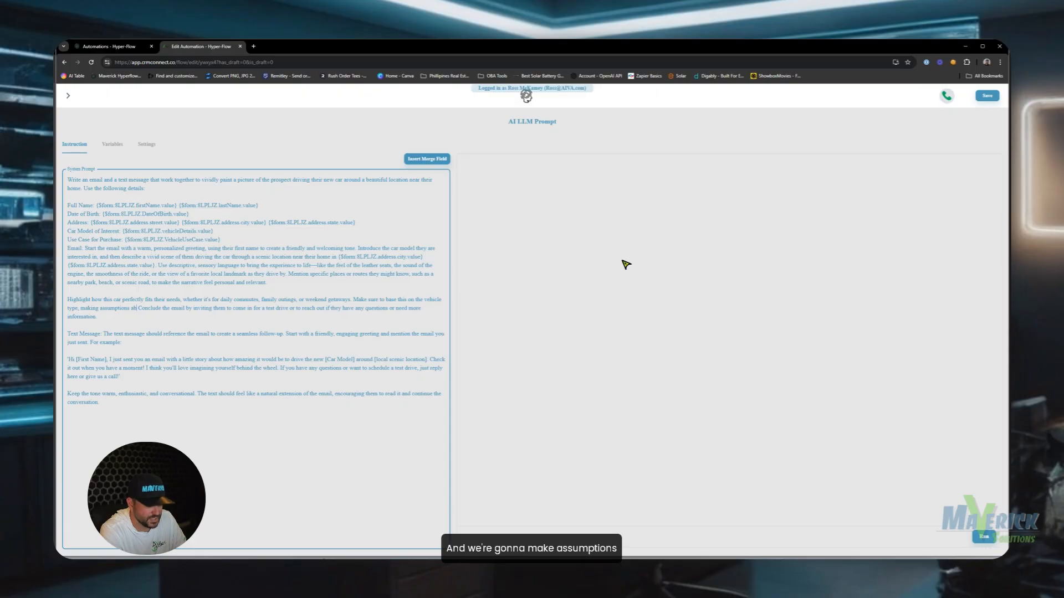
text(about the type of person who would buy this)
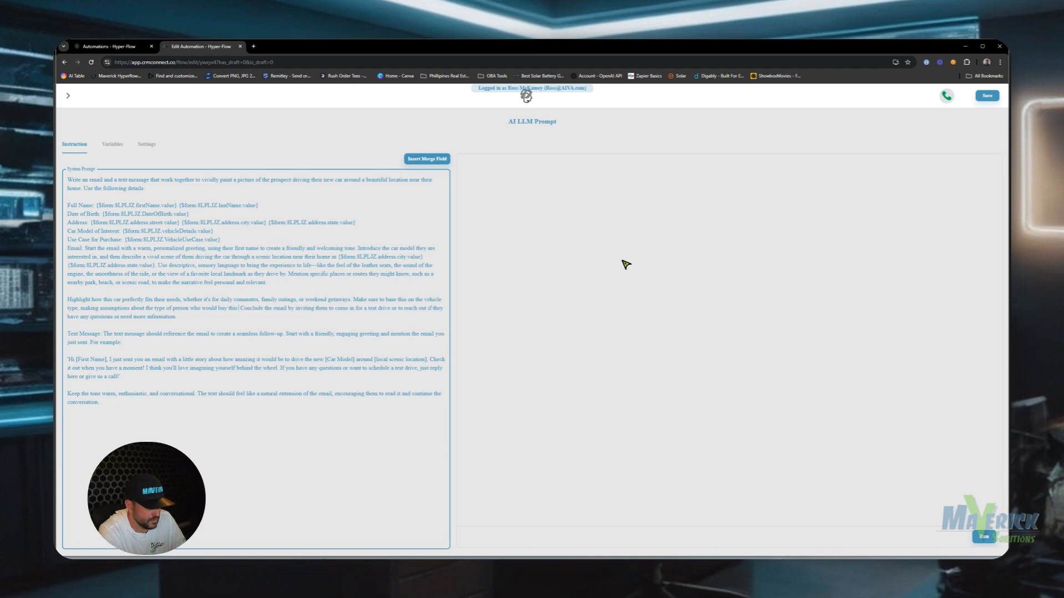
text(type of vehi)
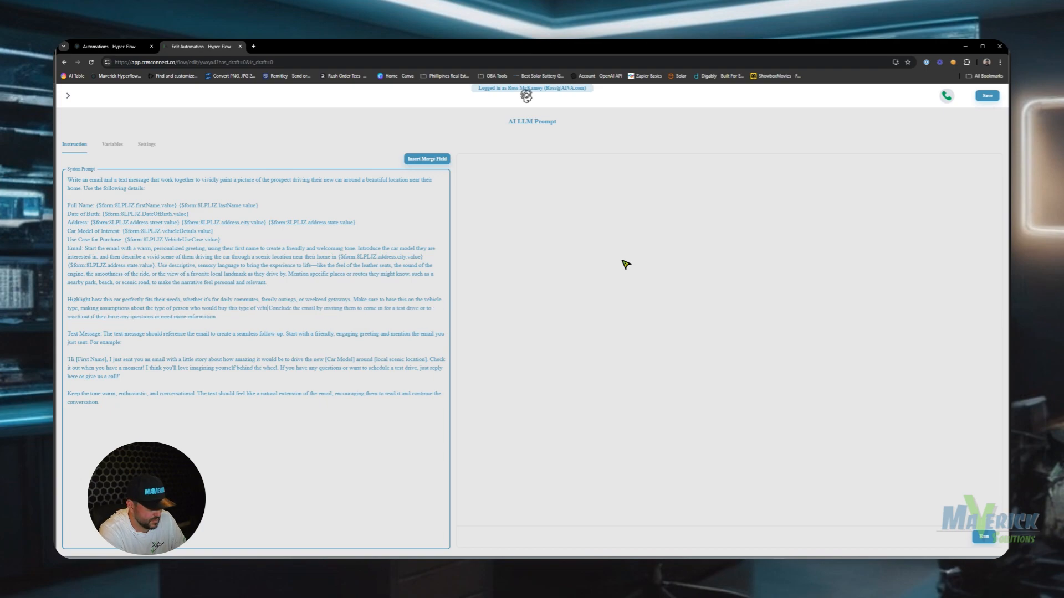
text(cle.)
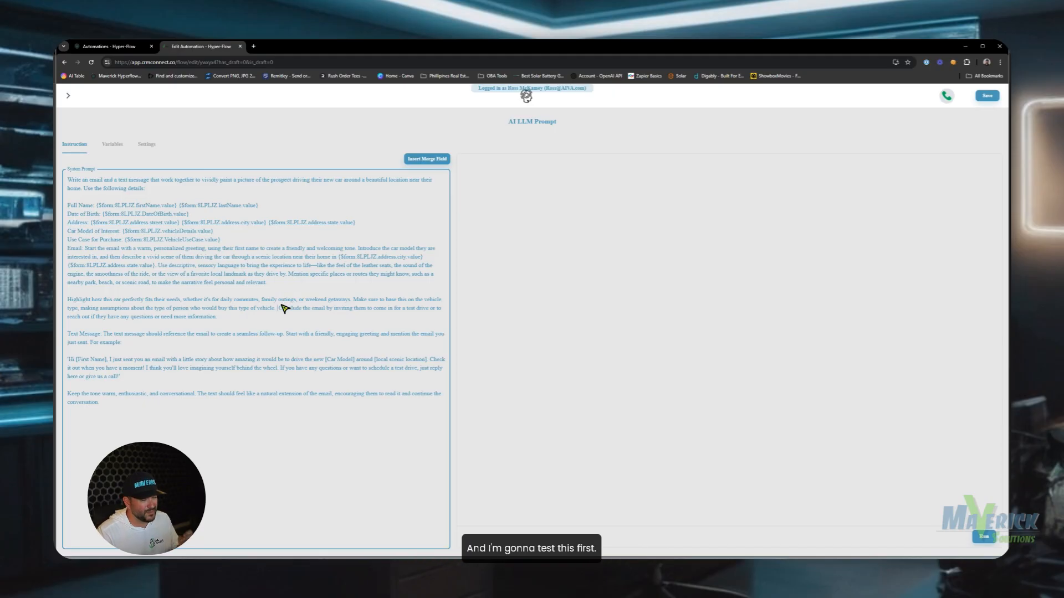
drag(277, 304, 355, 300)
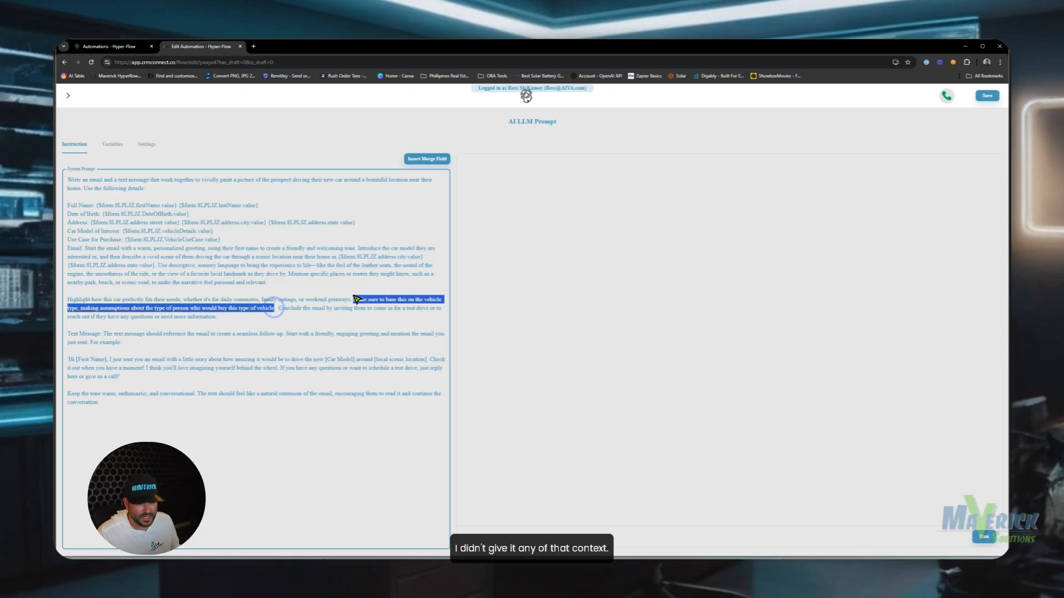
click(358, 299)
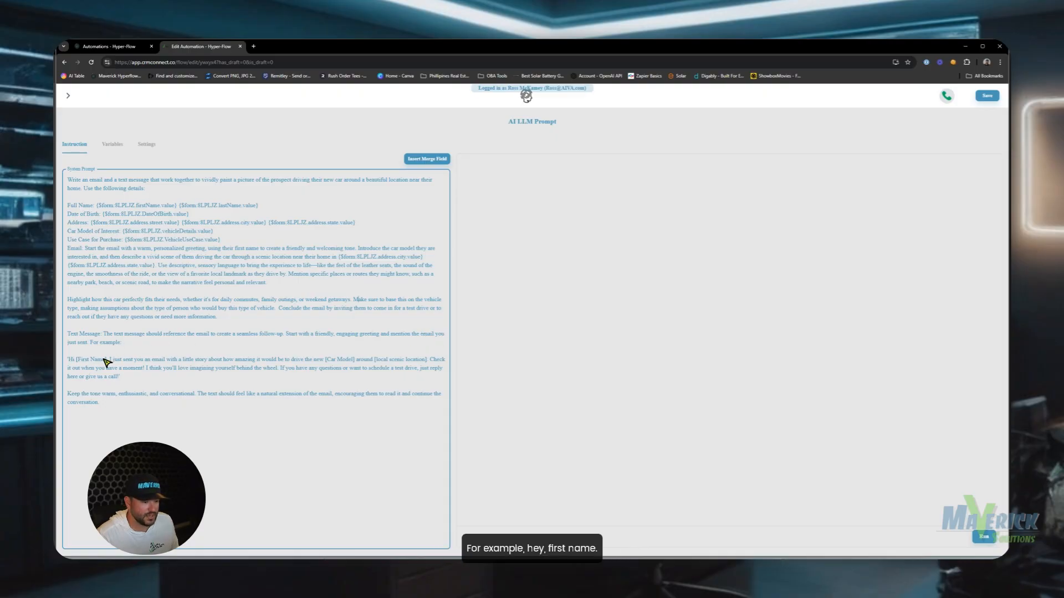
Replace [First Name] and [Car Model] in the example message with firstName and vehicleDetails merge fields.
drag(106, 360, 76, 360)
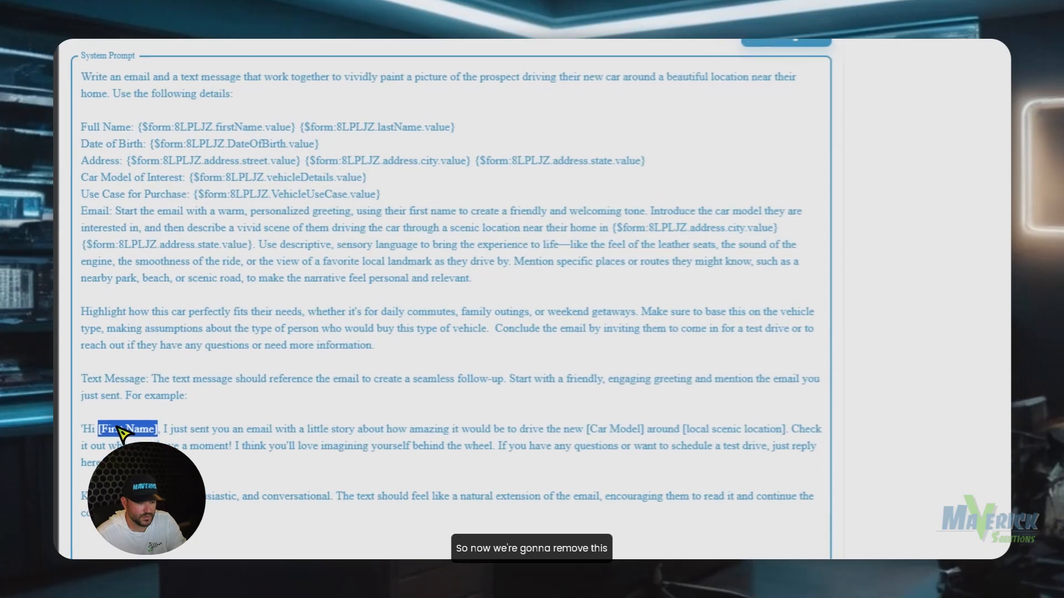
click(804, 42)
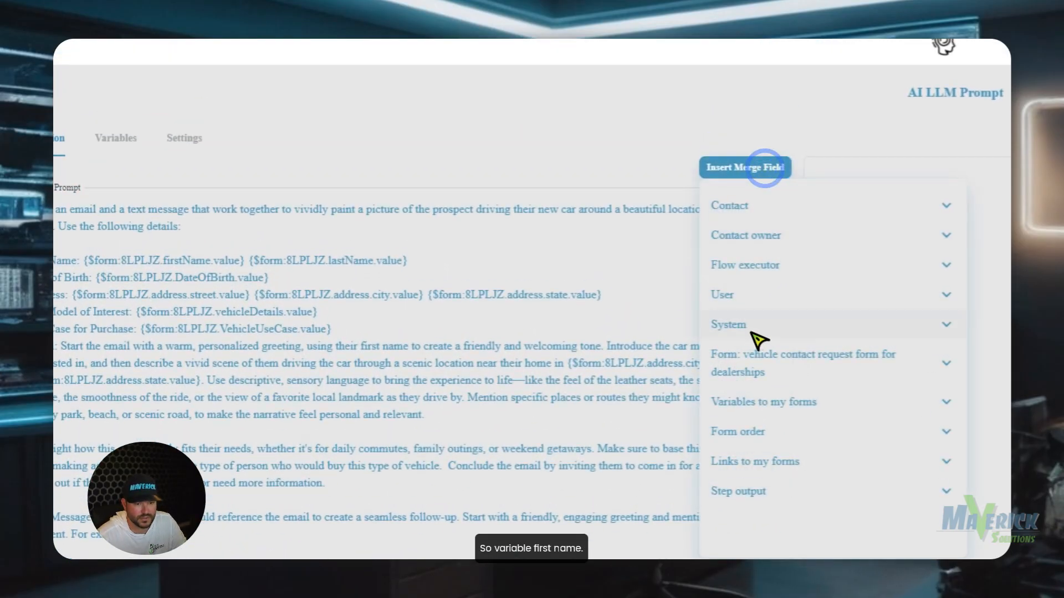
click(755, 356)
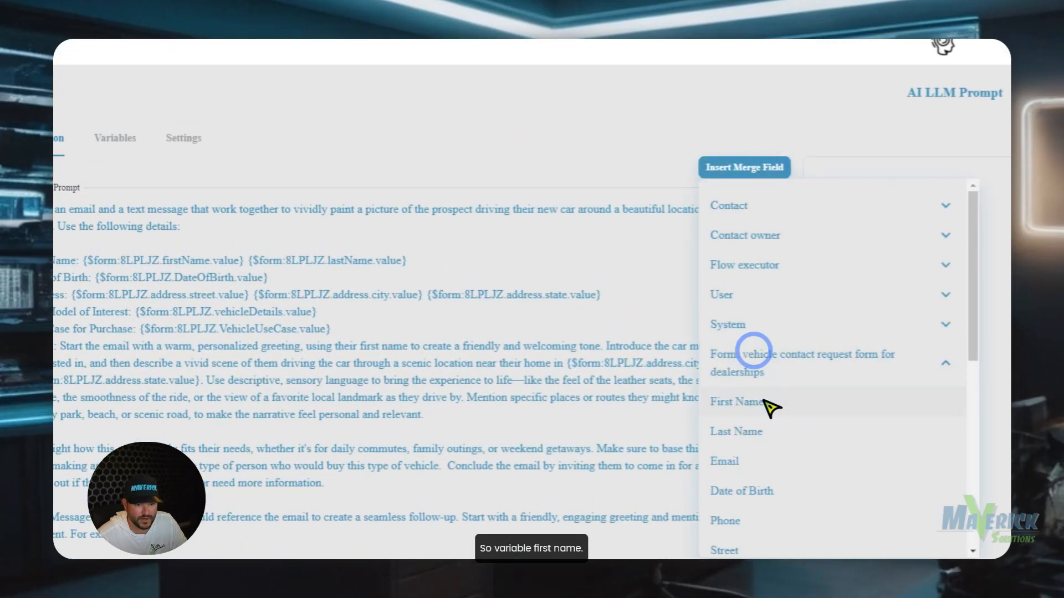
click(765, 404)
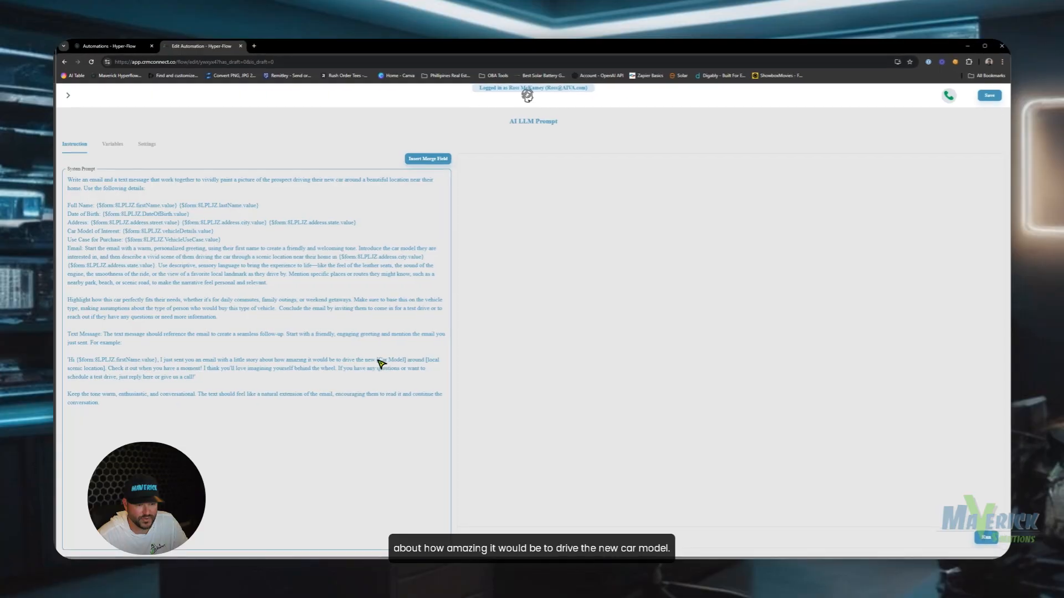
drag(405, 359, 377, 362)
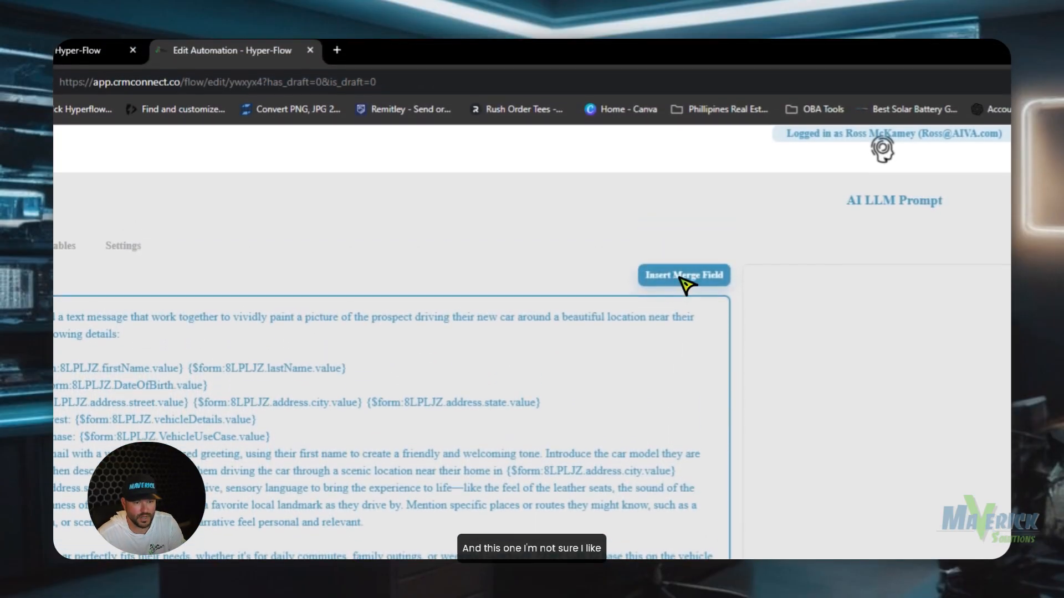
click(678, 279)
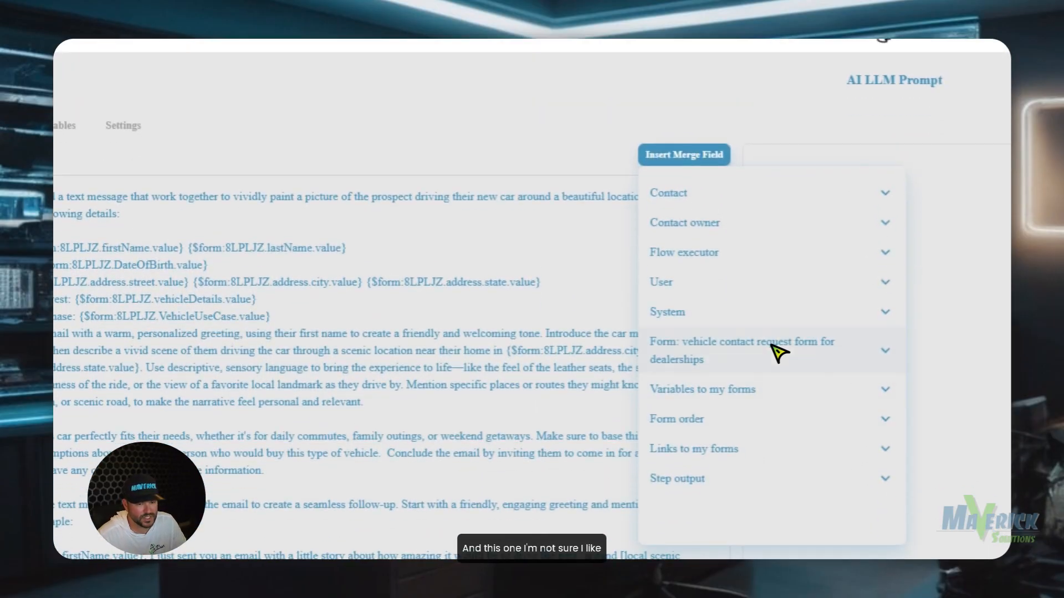
click(772, 340)
scroll(743, 415, down, 4)
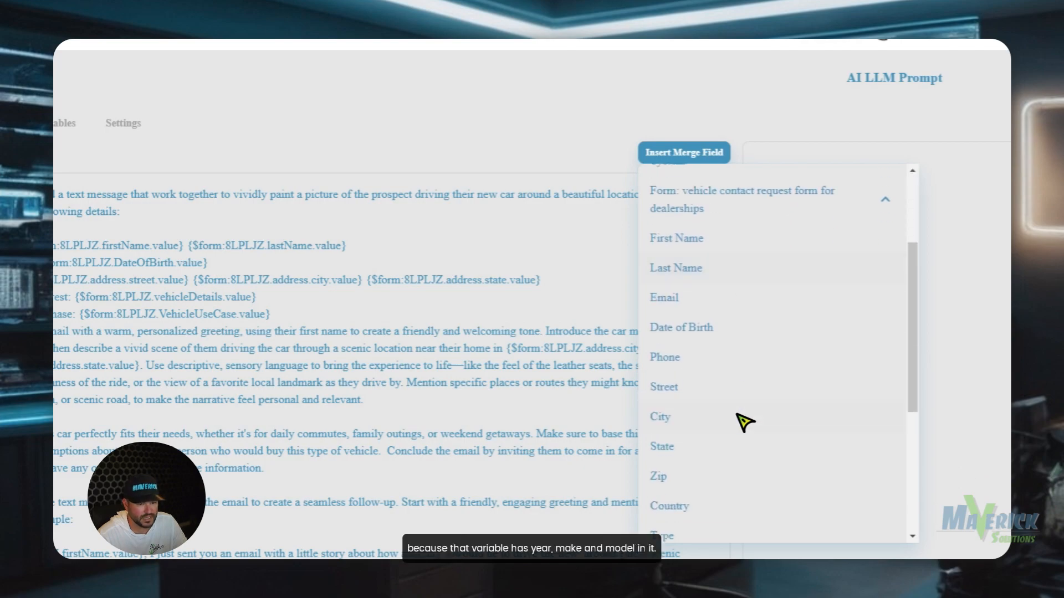
scroll(716, 425, down, 1)
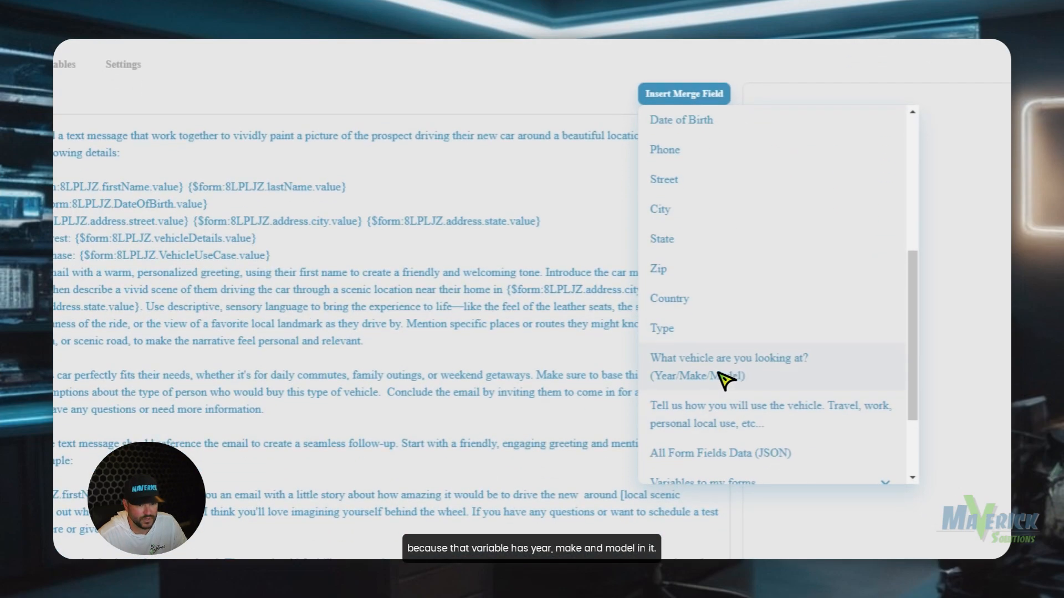
click(732, 481)
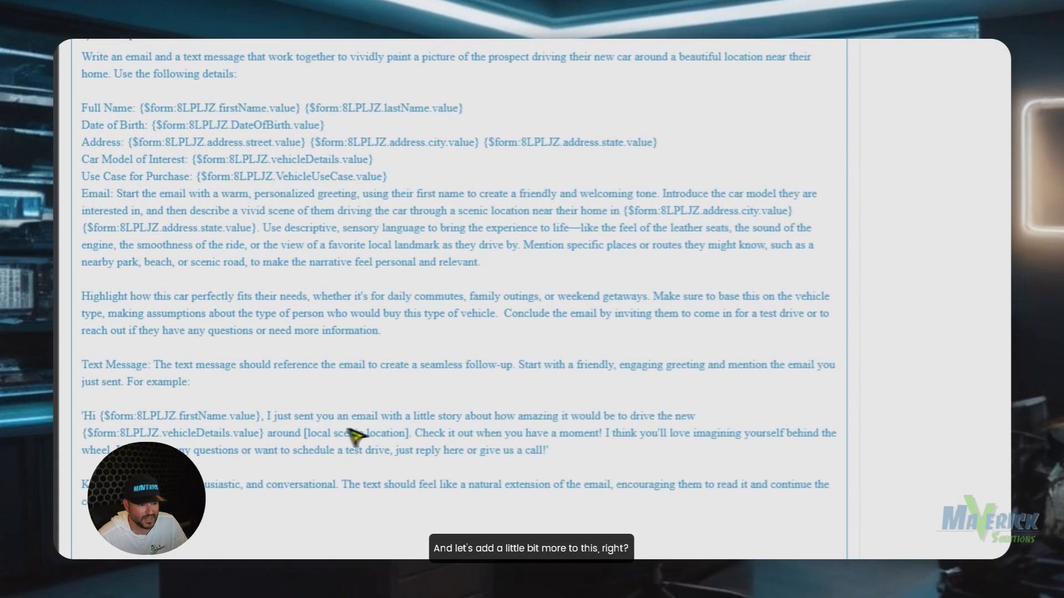
Add '(DO NOT INCLUDE THE YEAR)' after the vehicle field.
click(267, 181)
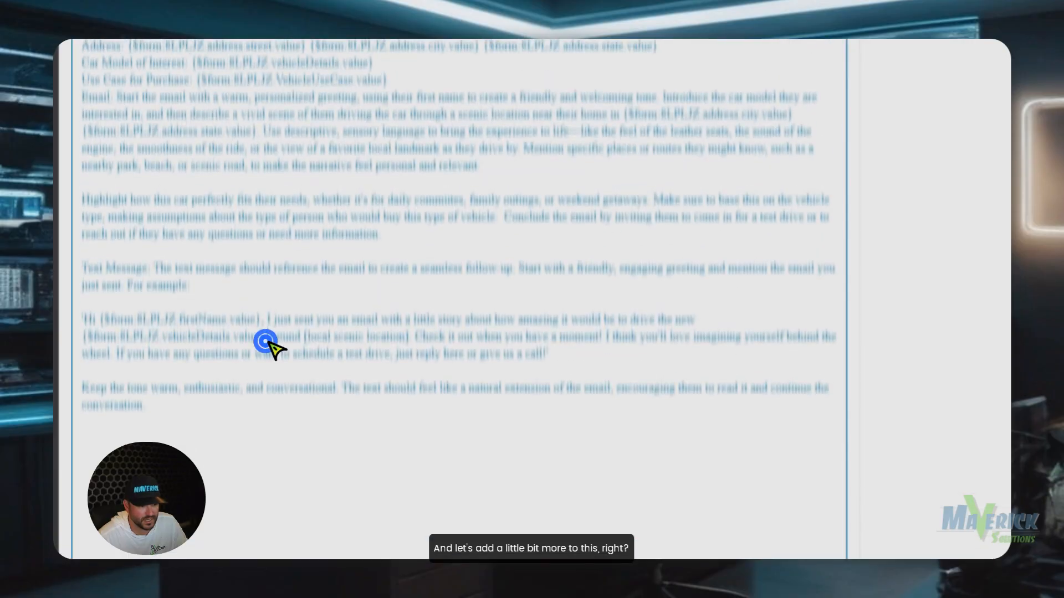
text((DO NOT INCL)
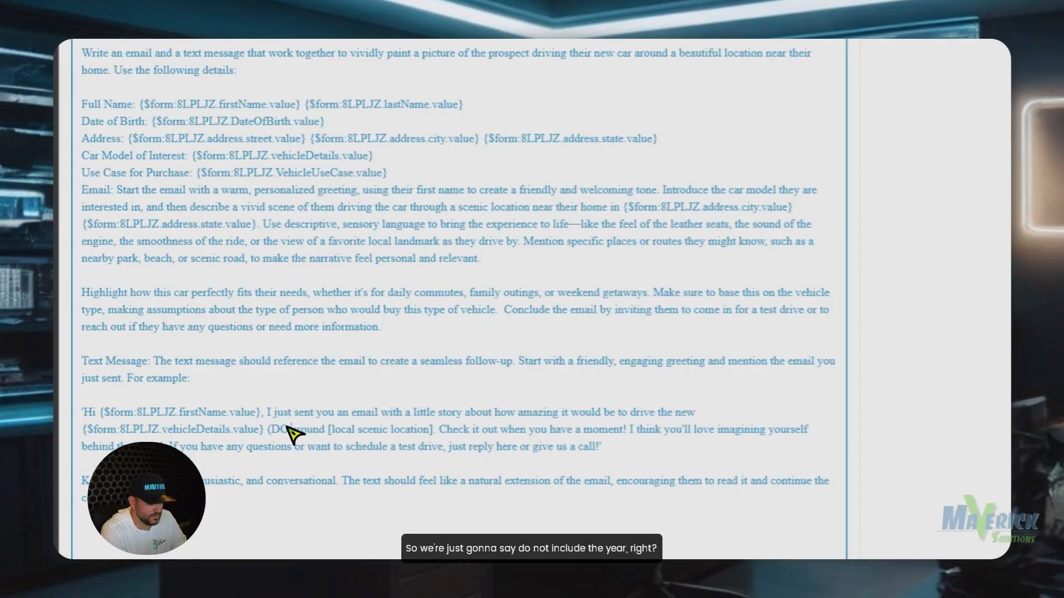
text(UDE THE YEAR MA)
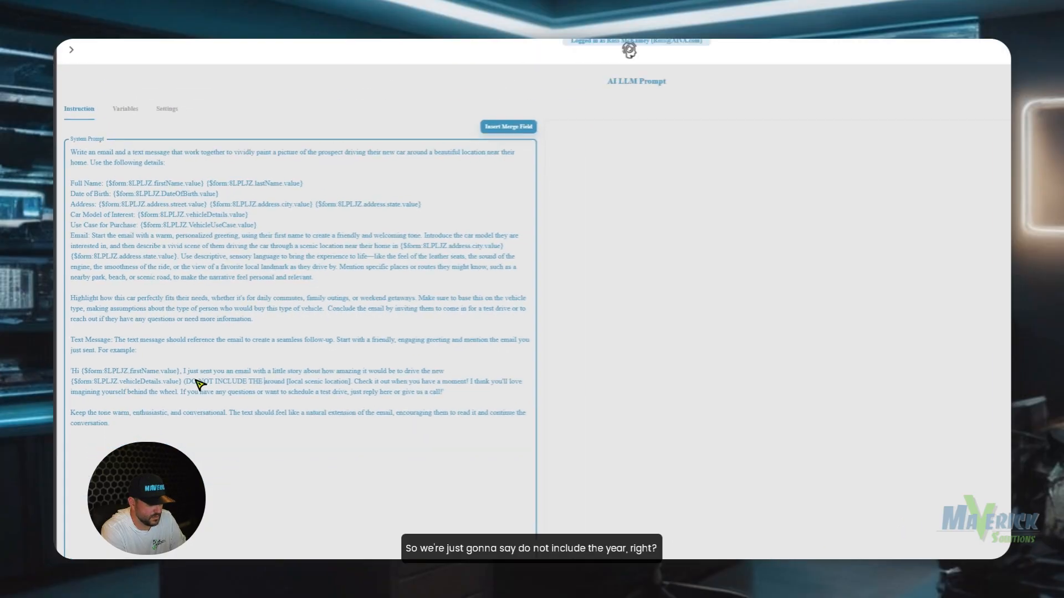
key(BackSpace)
key(BackSpace)
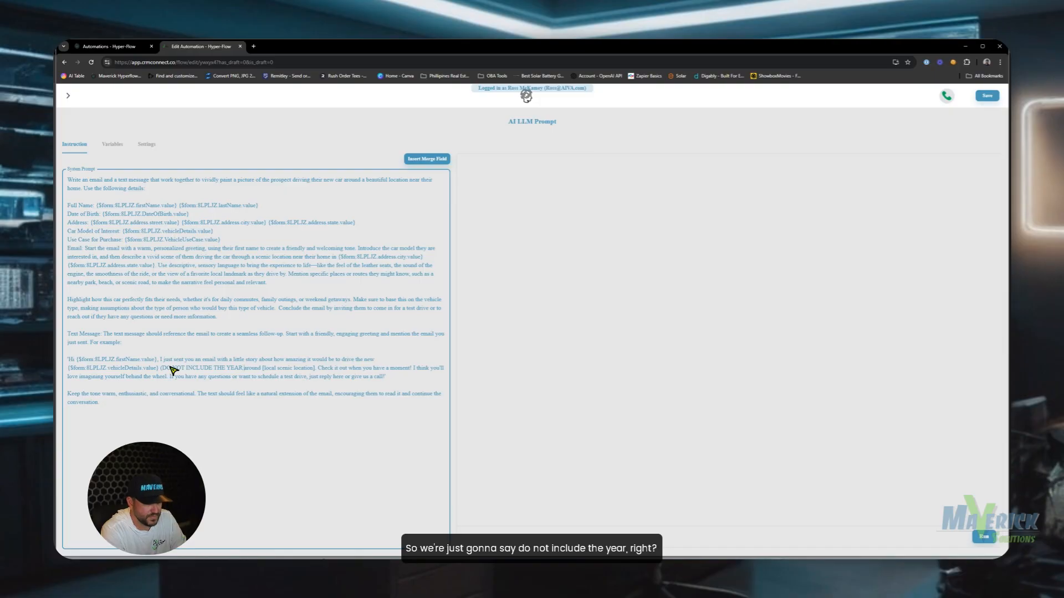
text())
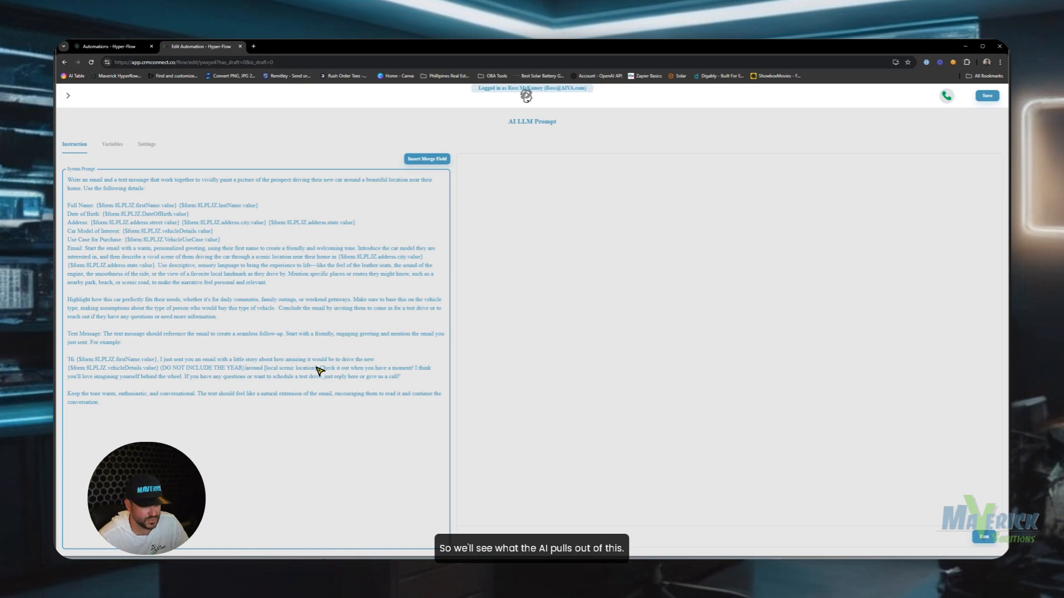
drag(318, 368, 267, 368)
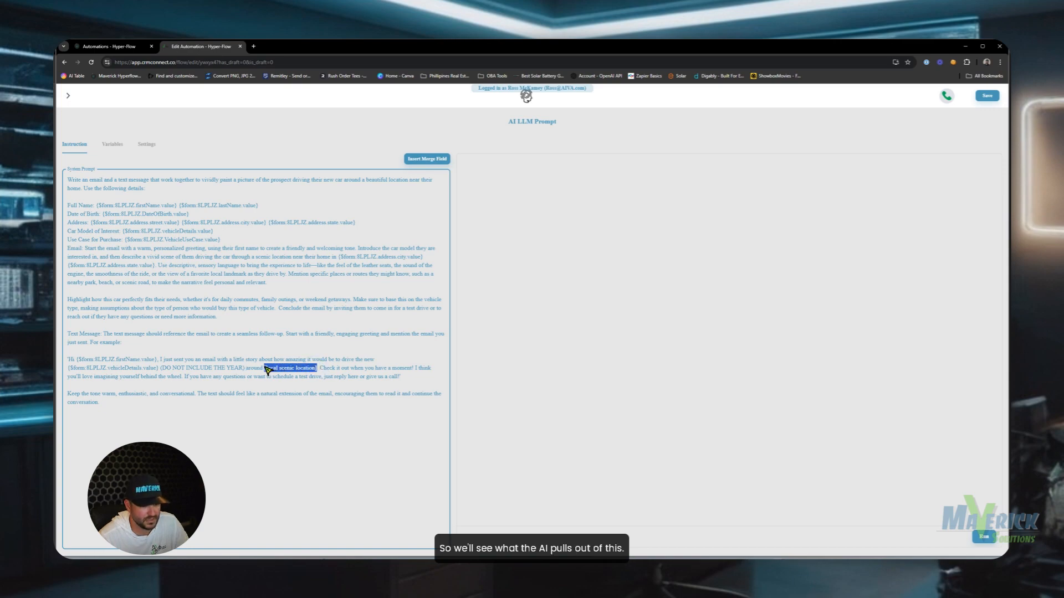
click(264, 370)
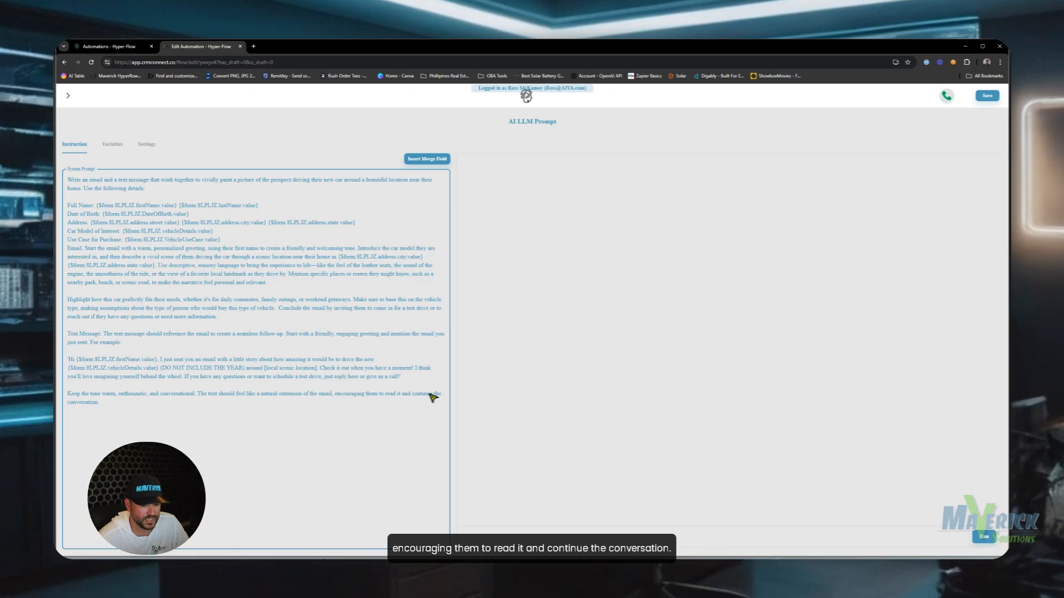
Define the first output variable EmailSubject, keyed EmailSubject, described 'the email subject line here'.
click(114, 146)
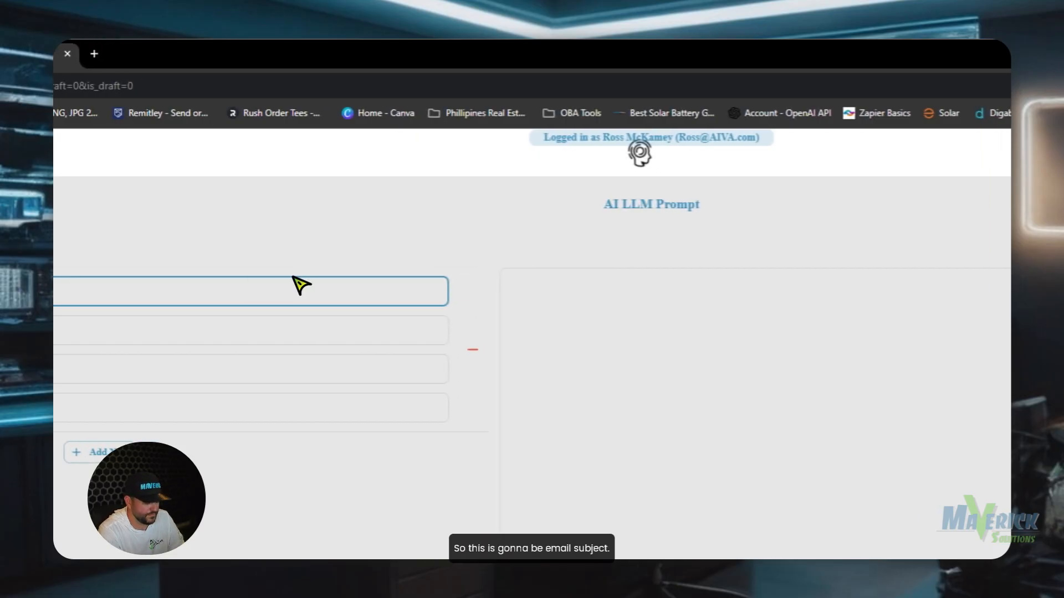
text(EmailSubject)
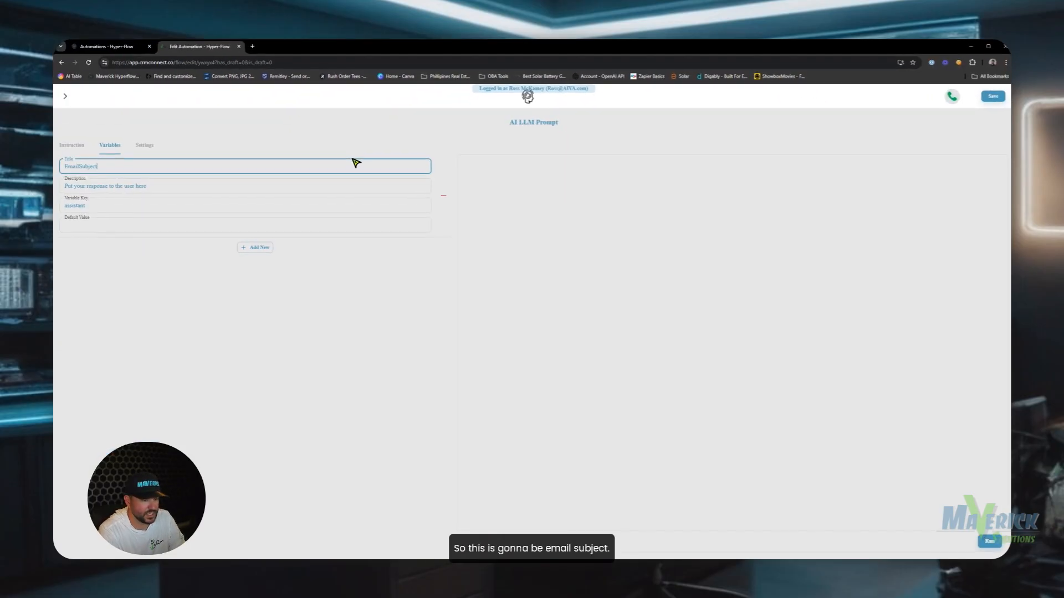
drag(177, 184, 80, 188)
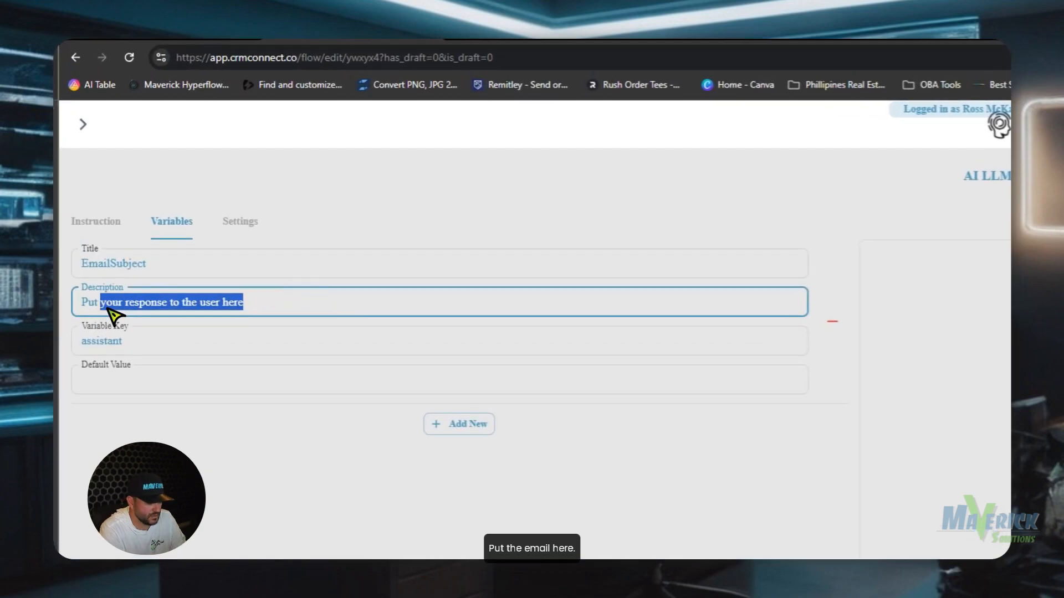
text(the em)
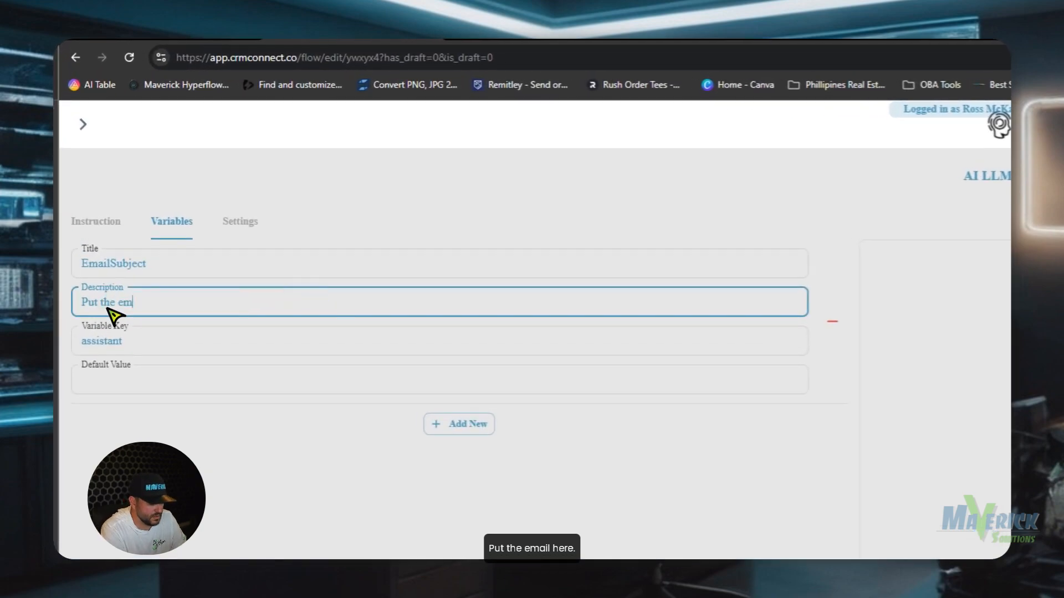
text(ail subje)
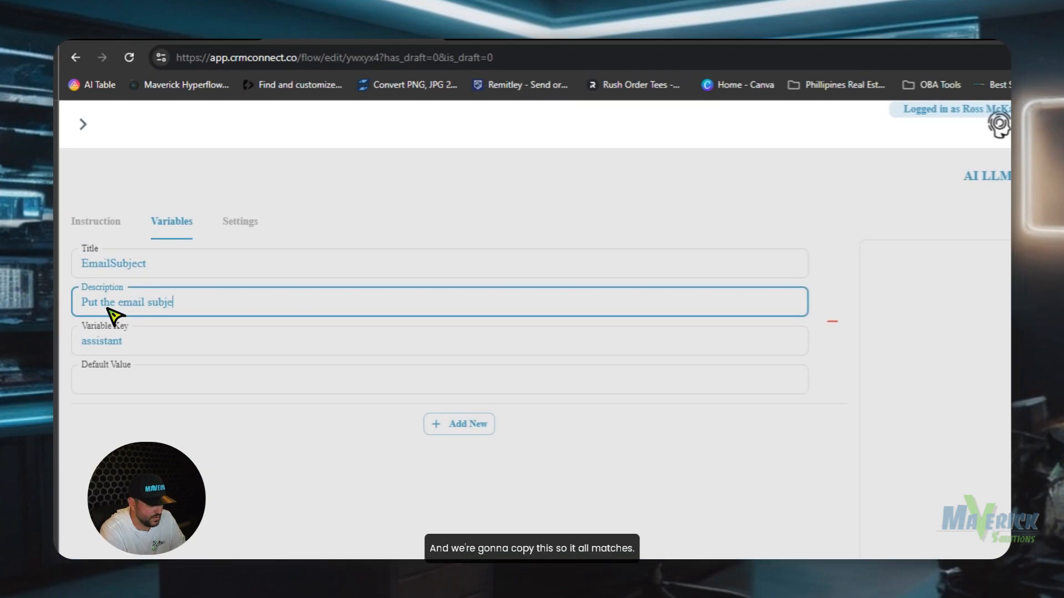
text(ct line here)
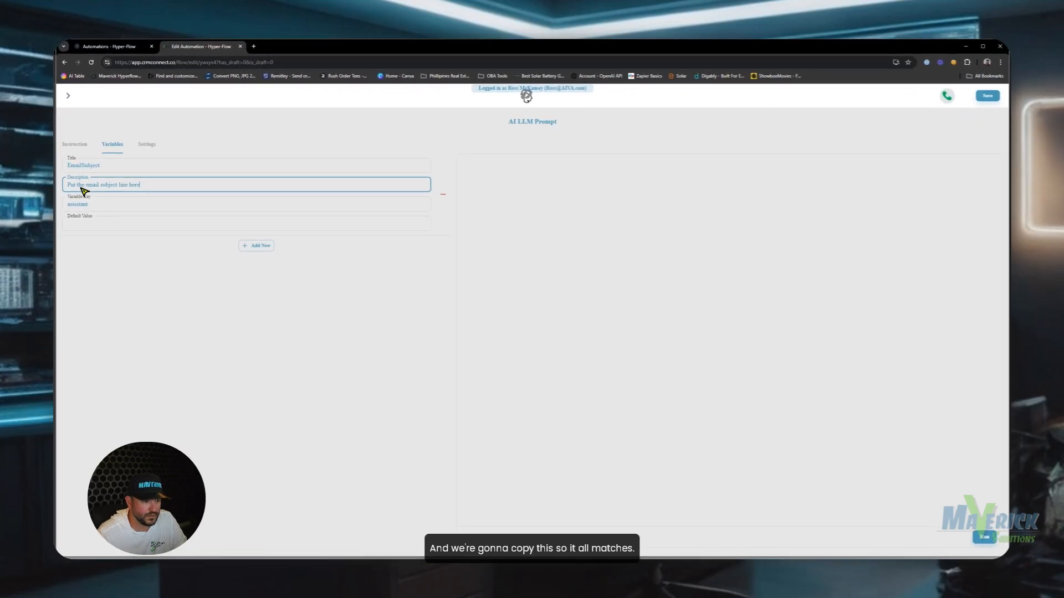
double_click(99, 205)
text(emailsubject)
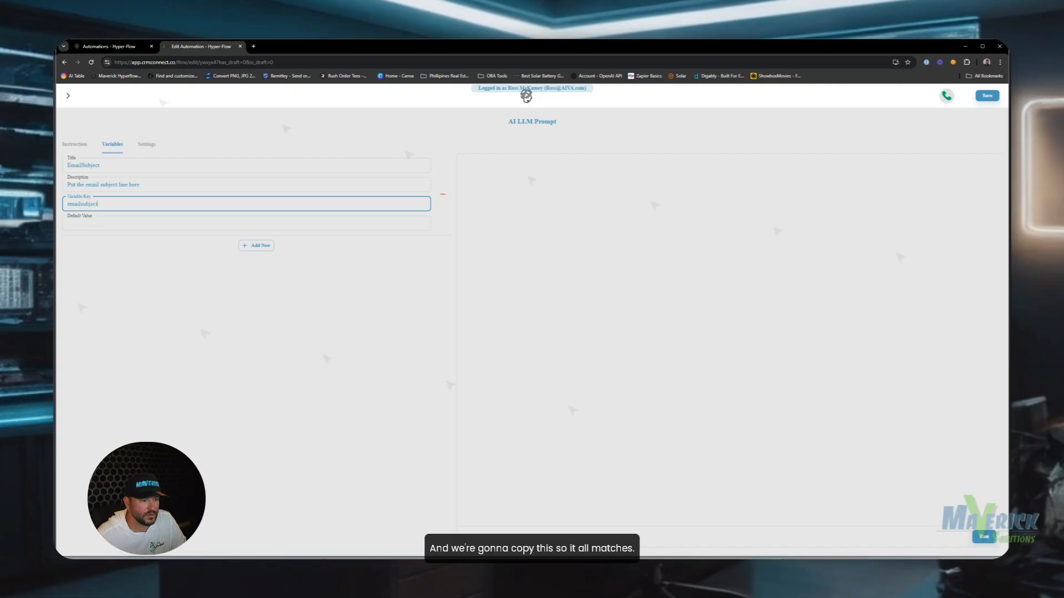
double_click(108, 165)
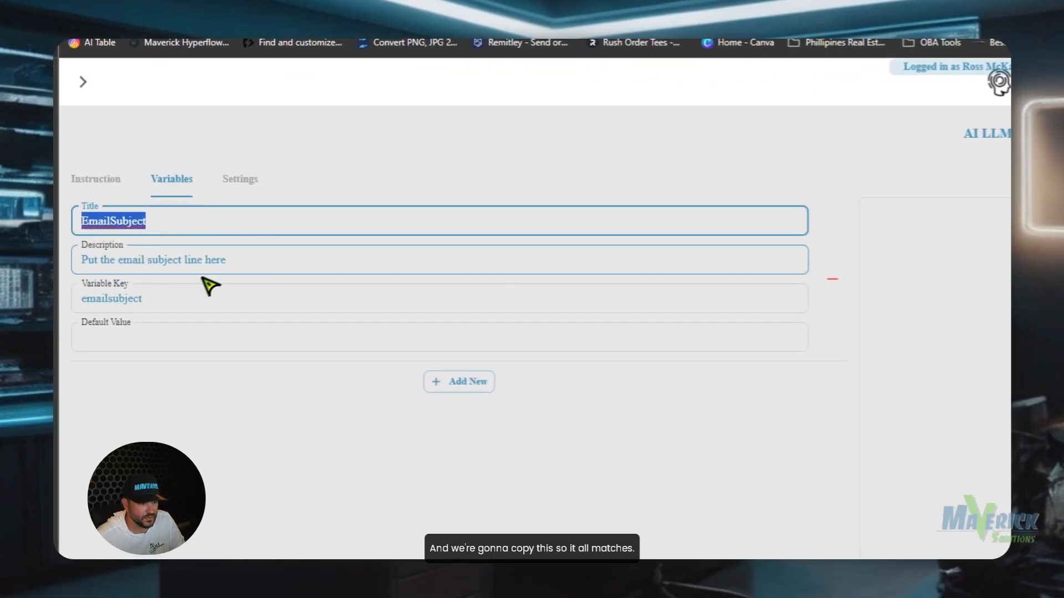
key(ctrl+c)
double_click(185, 294)
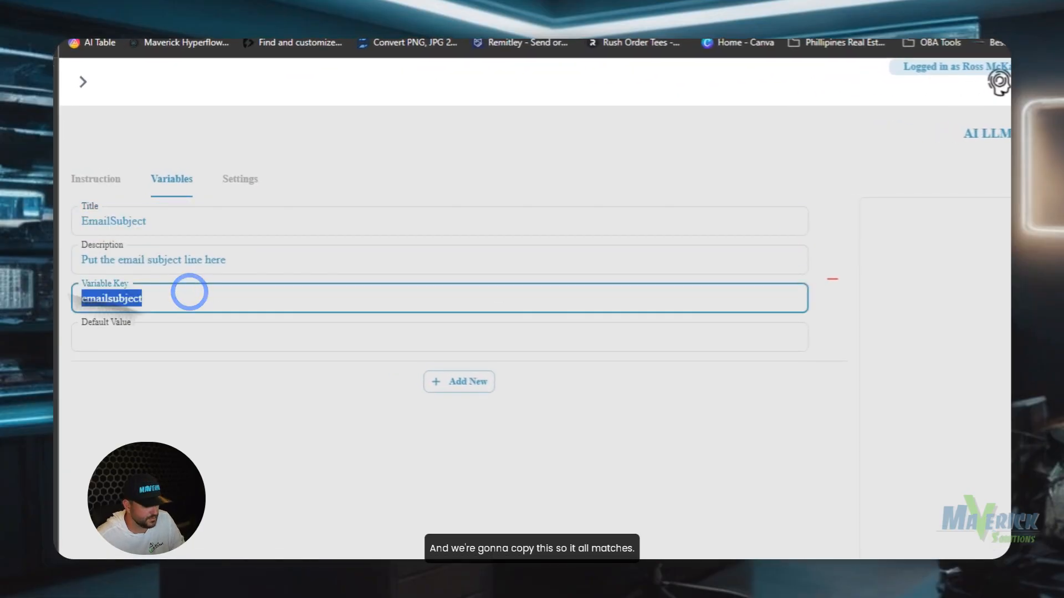
key(ctrl+v)
Add a second variable EmailBody described 'Put the email body here', then add a third variable.
click(468, 387)
double_click(105, 385)
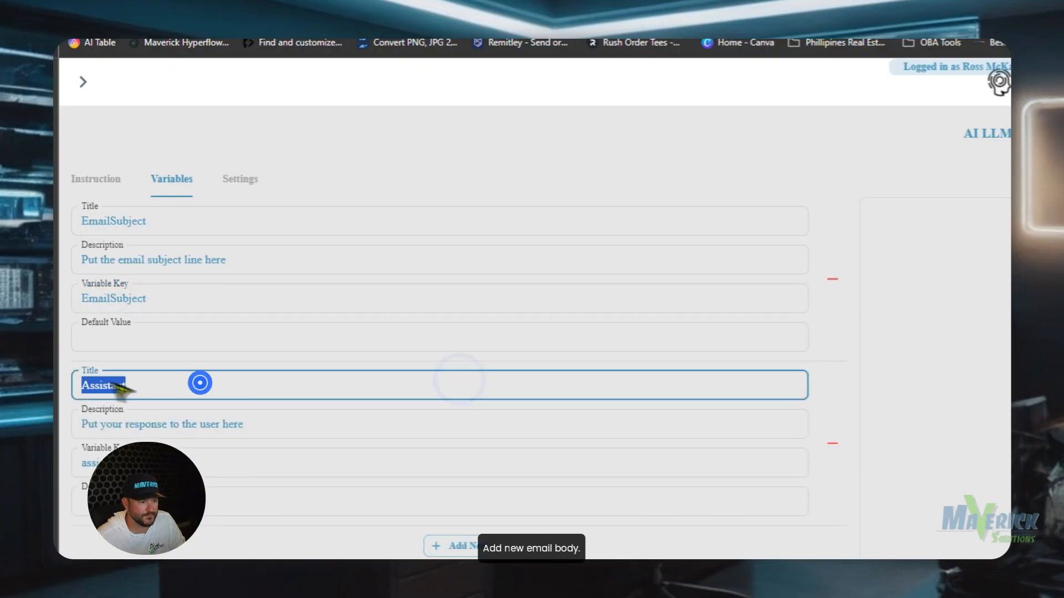
text(Email)
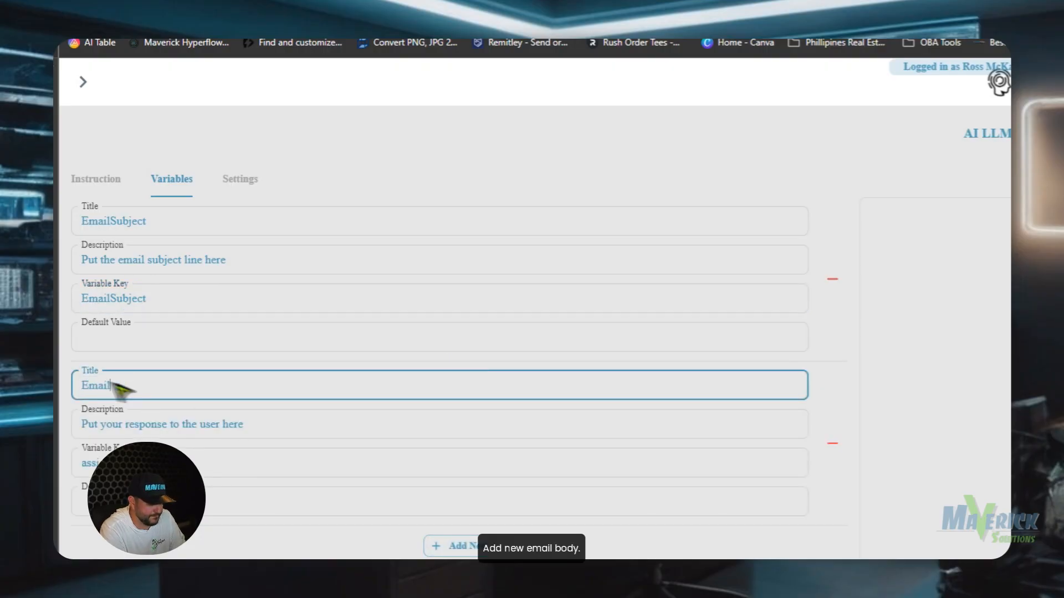
text(Body)
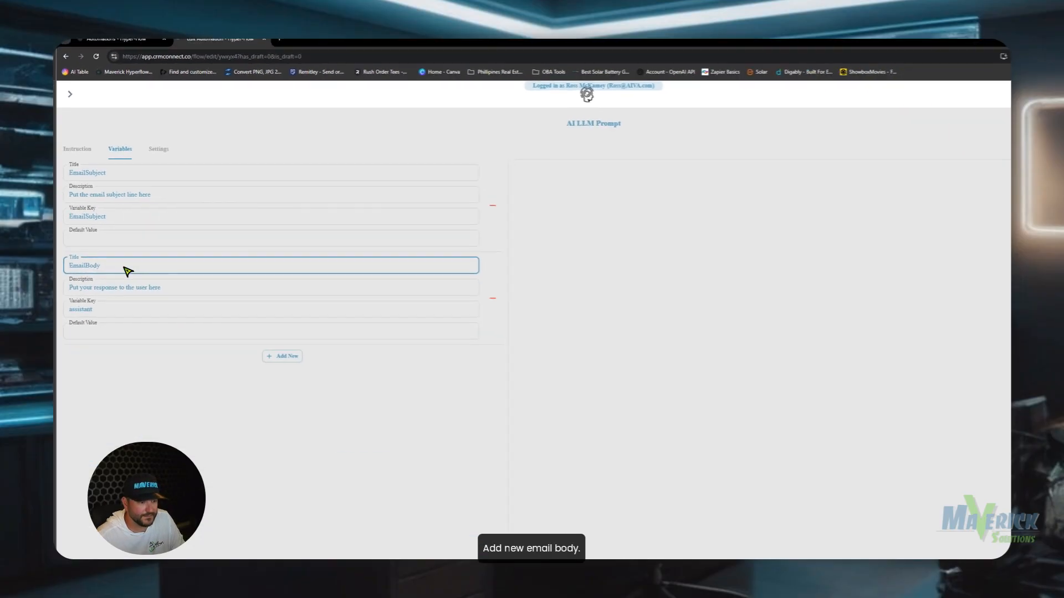
double_click(146, 386)
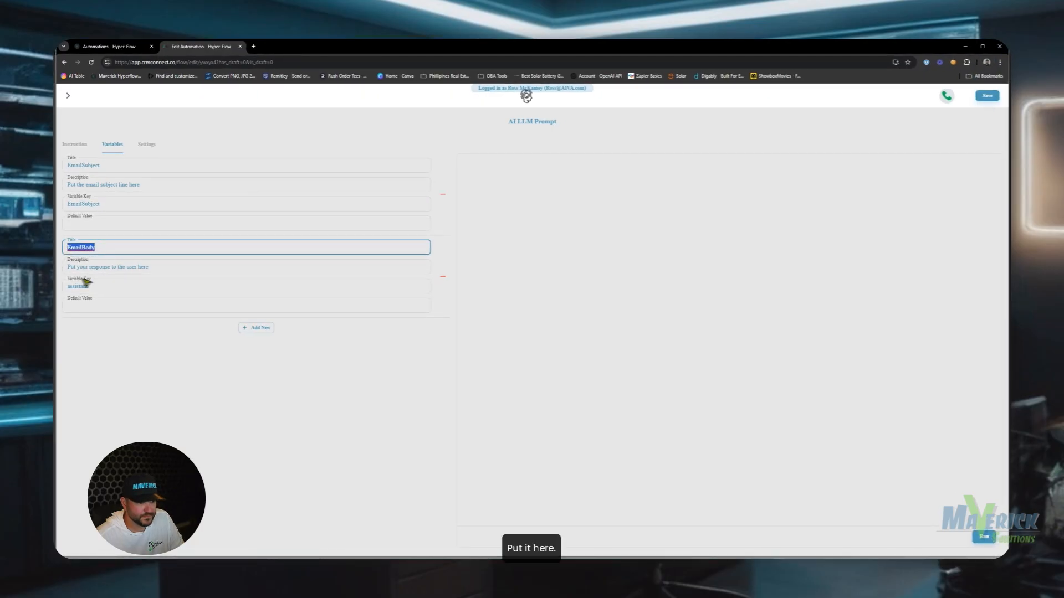
double_click(87, 285)
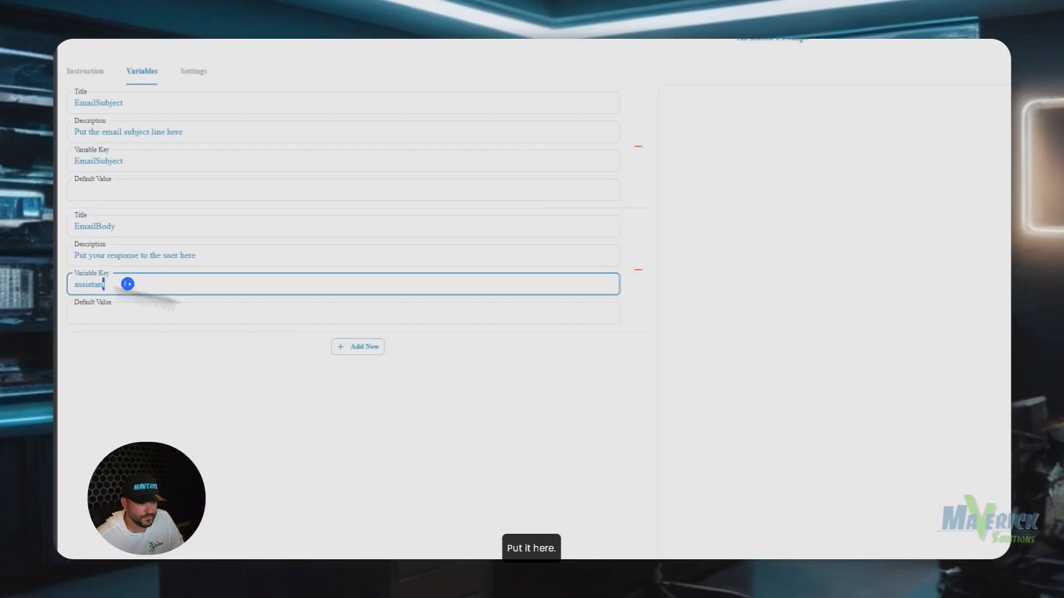
text(EmailBody)
triple_click(175, 267)
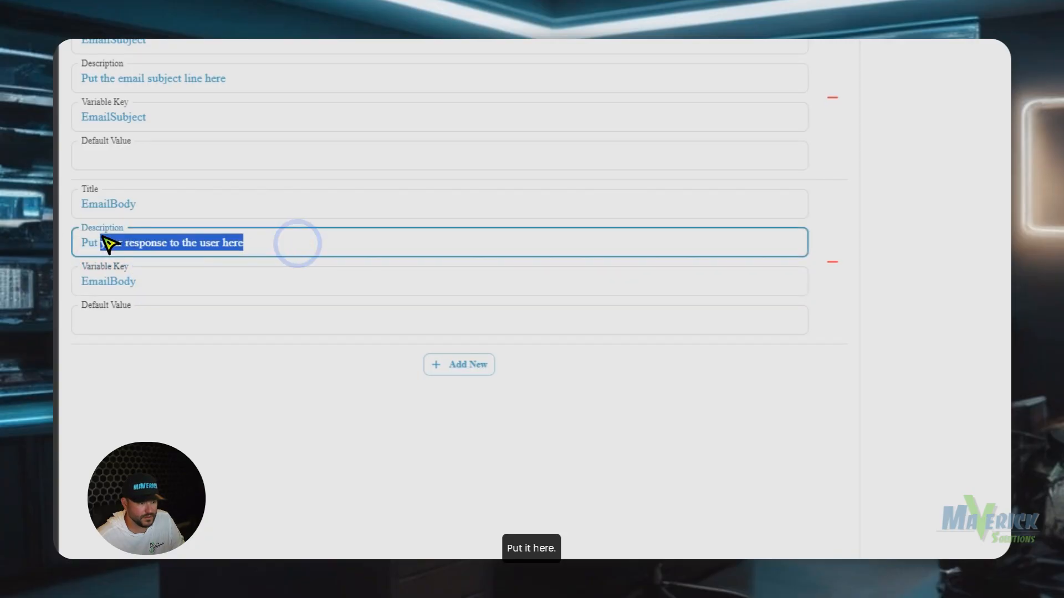
text(Put the email )
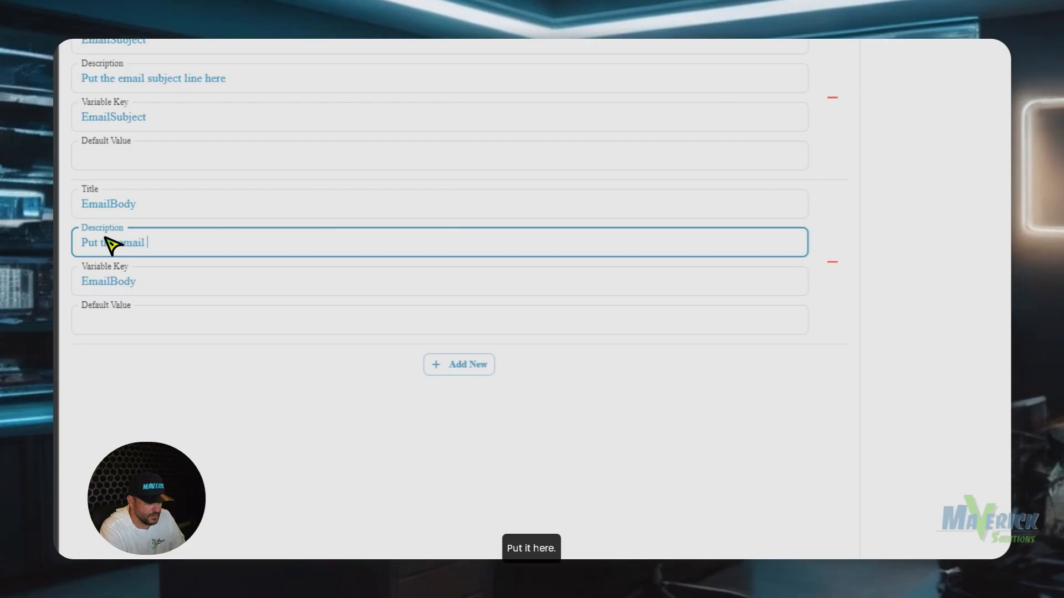
text(body here)
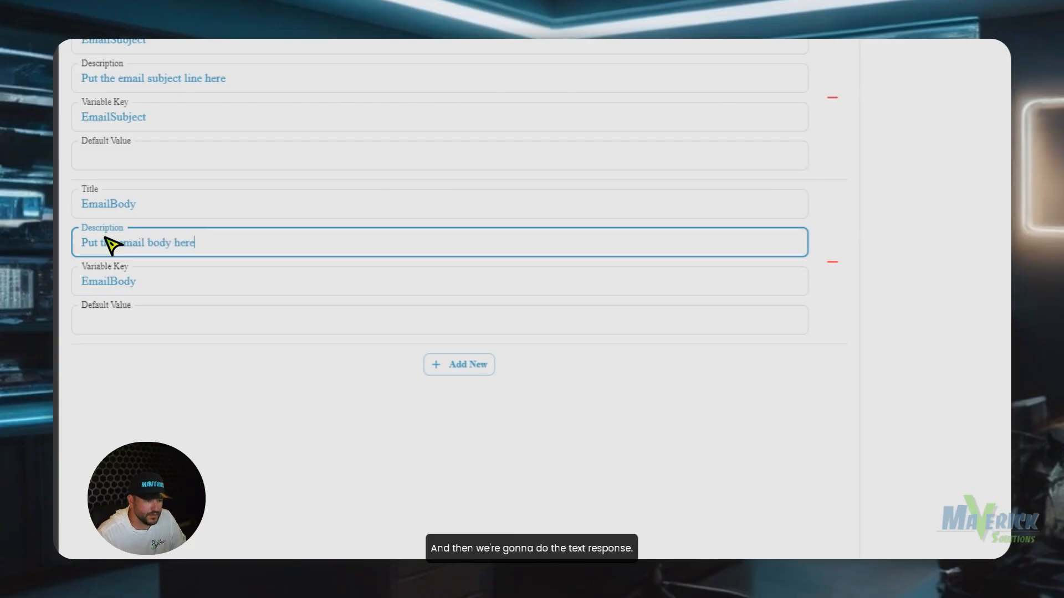
click(459, 365)
Give the third variable the title and variable key TextResponse.
click(478, 358)
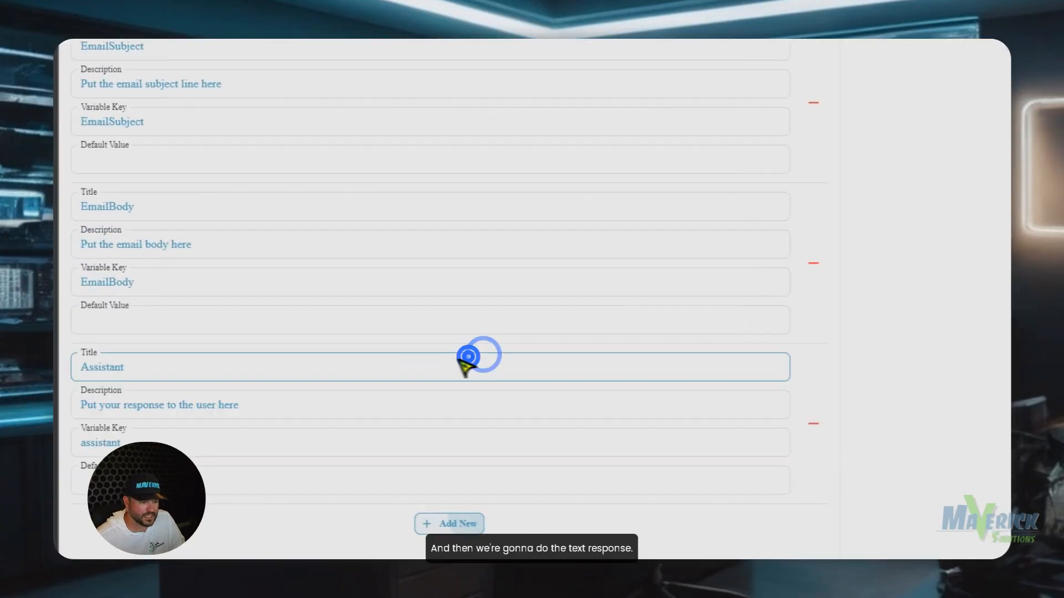
double_click(248, 370)
text(te)
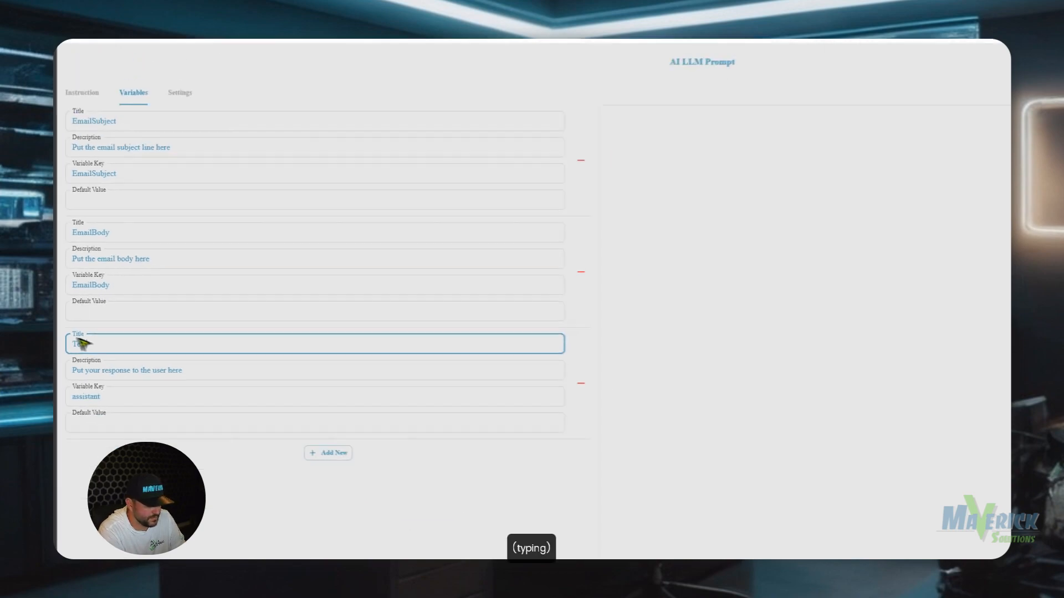
text(xtResponse)
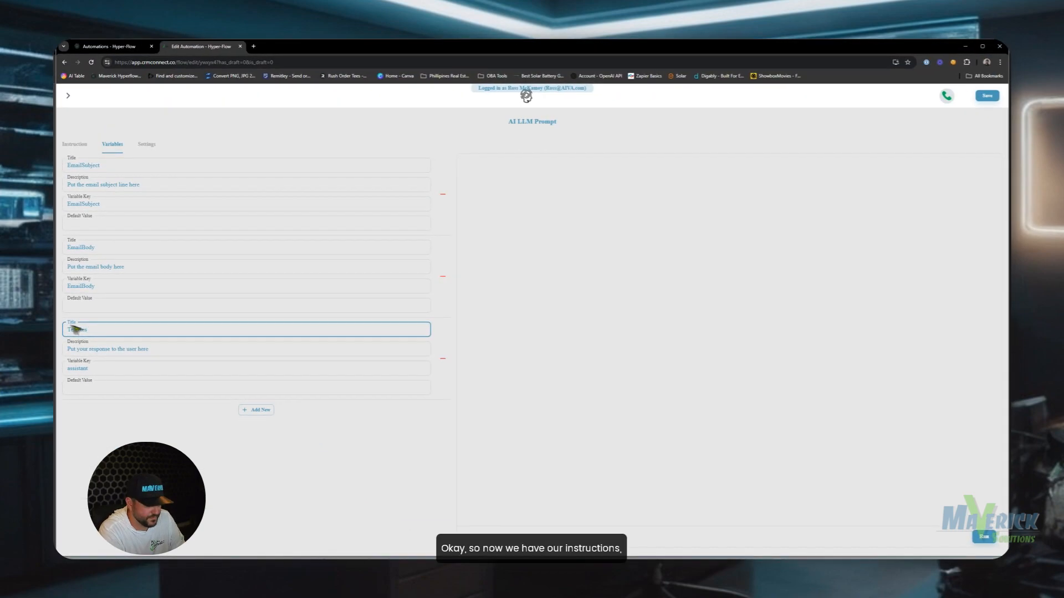
double_click(114, 329)
key(ctrl+c)
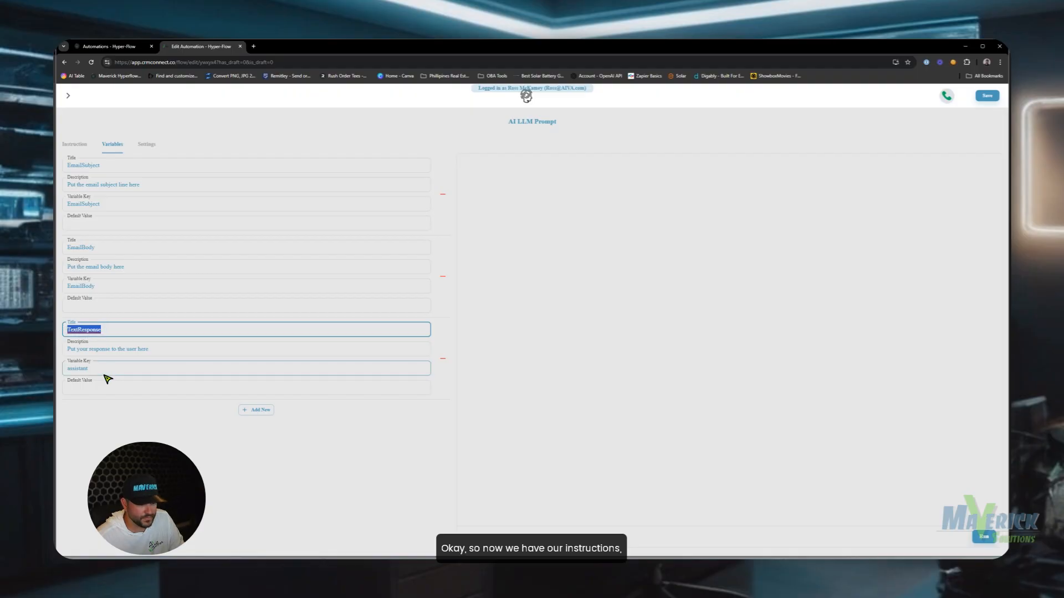
double_click(103, 369)
key(ctrl+v)
Describe it as 'Put the personalized text message here' and review the system prompt instructions.
drag(273, 280, 42, 281)
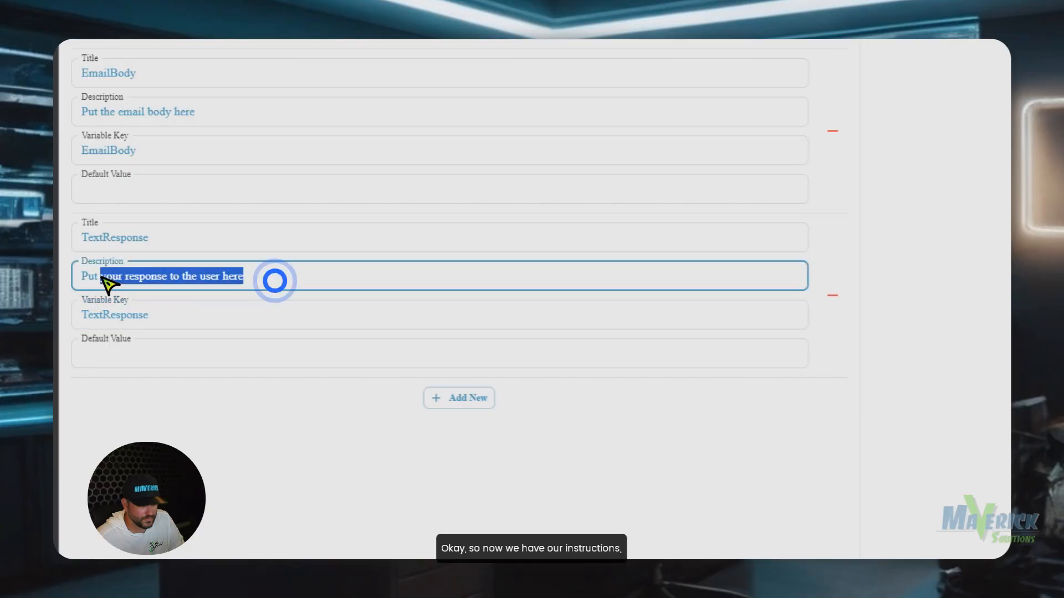
text(Put the persona)
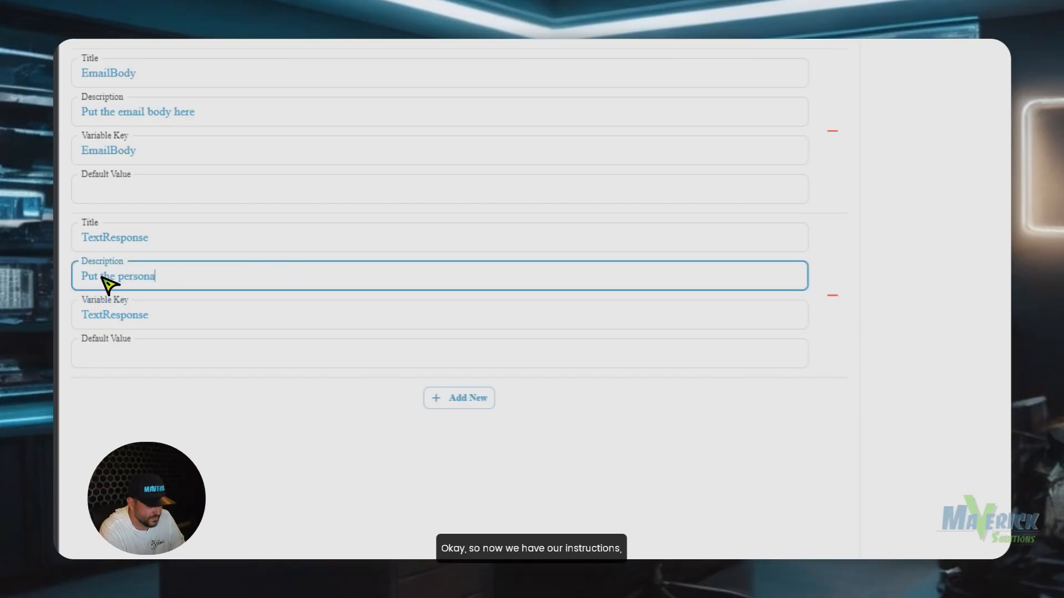
text(lized te)
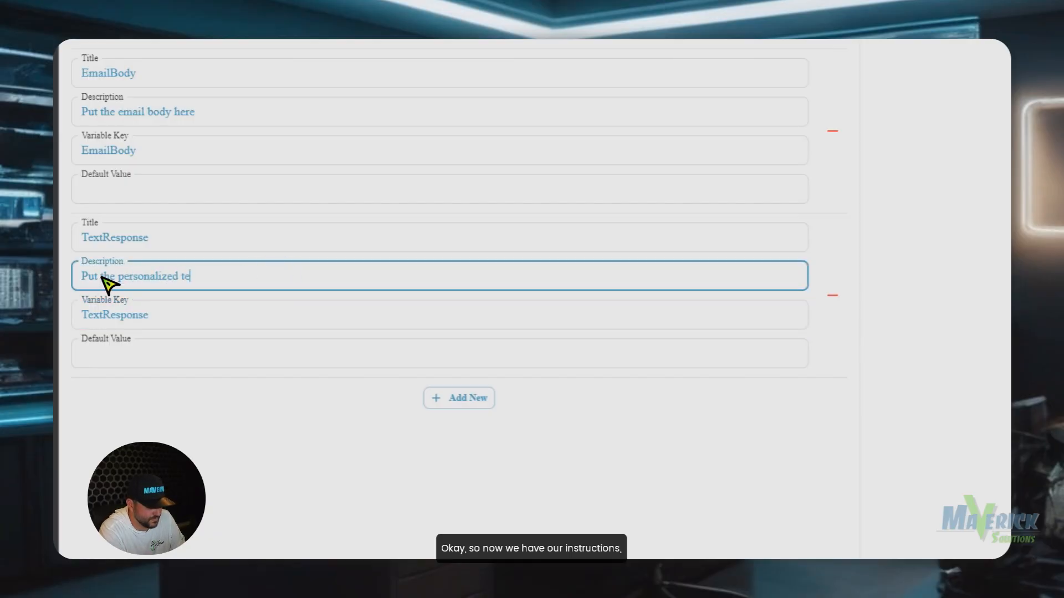
text(xt message here)
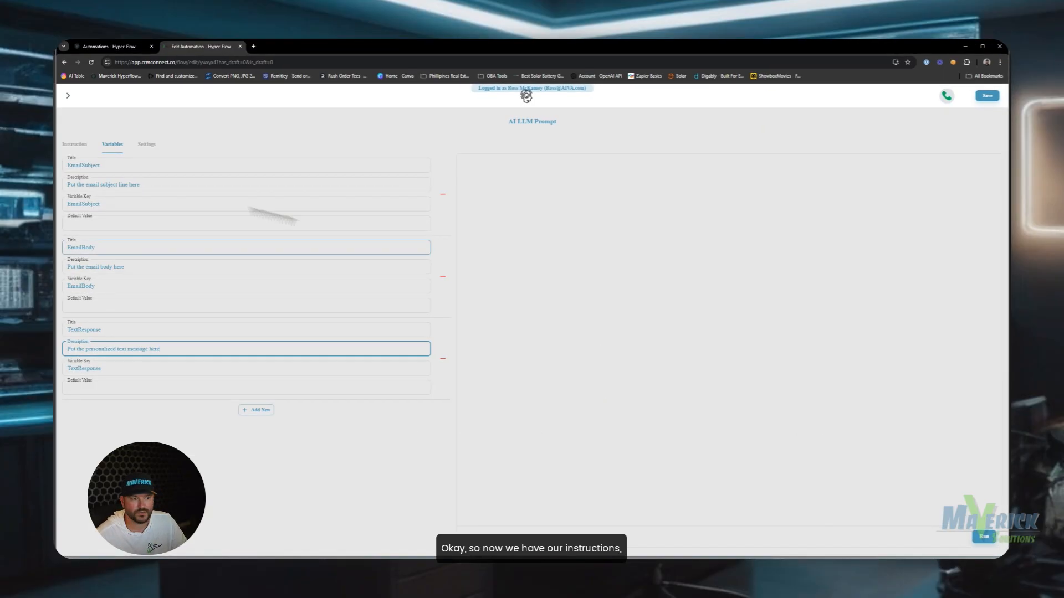
click(69, 144)
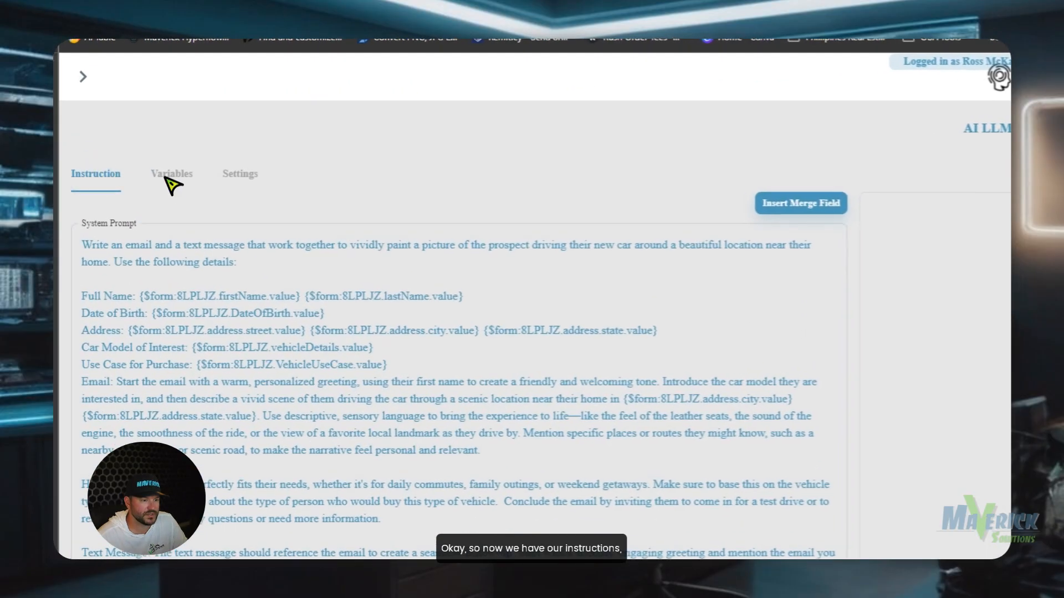
click(169, 173)
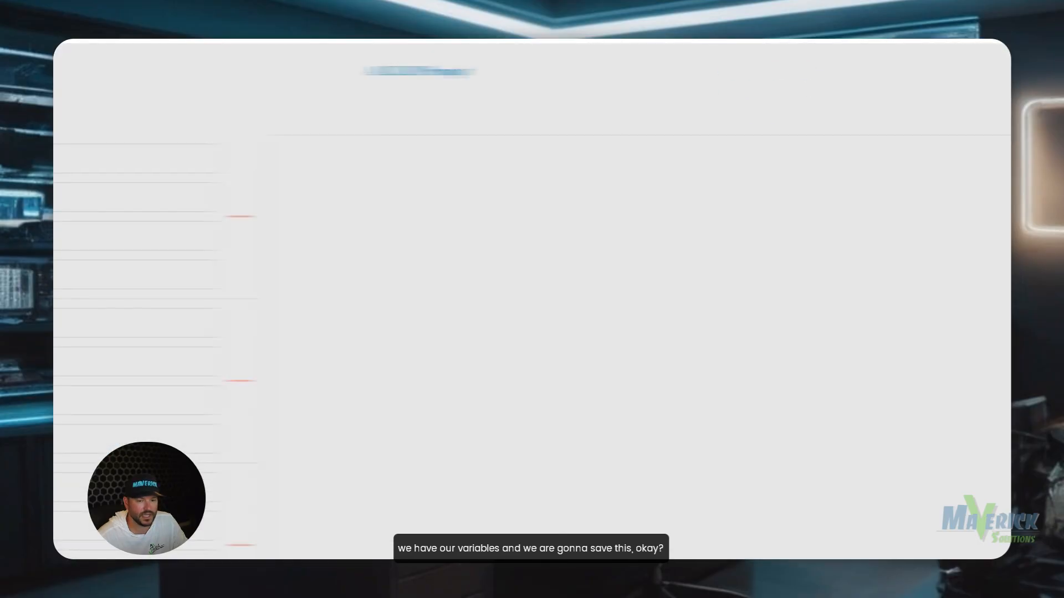
Save the AI prompt and reconnect both Lookup contact YES and NO branches to AI LLM Prompt.
click(967, 152)
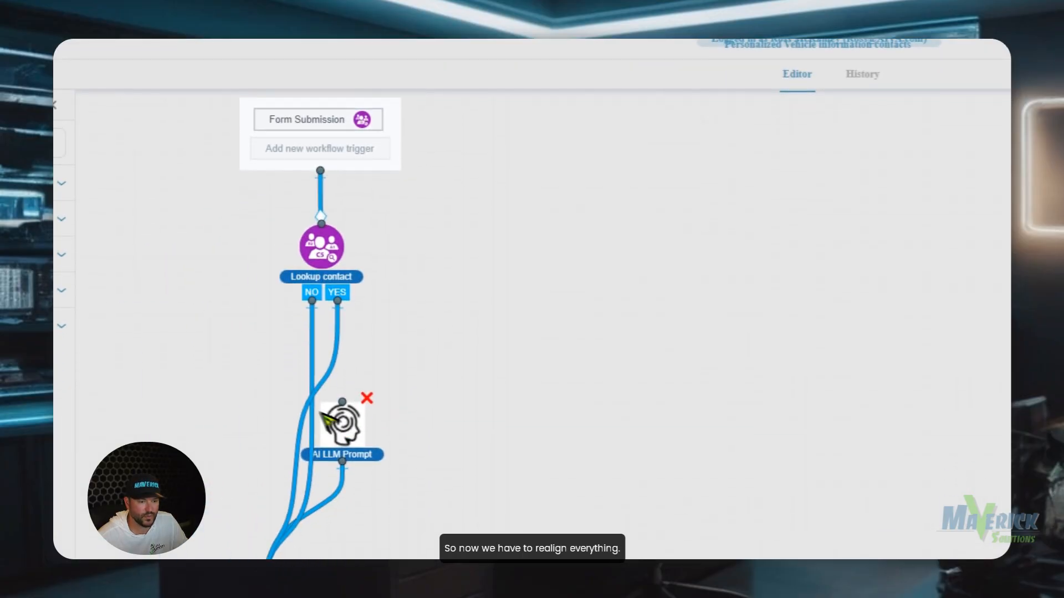
click(312, 368)
click(355, 380)
click(329, 371)
click(344, 381)
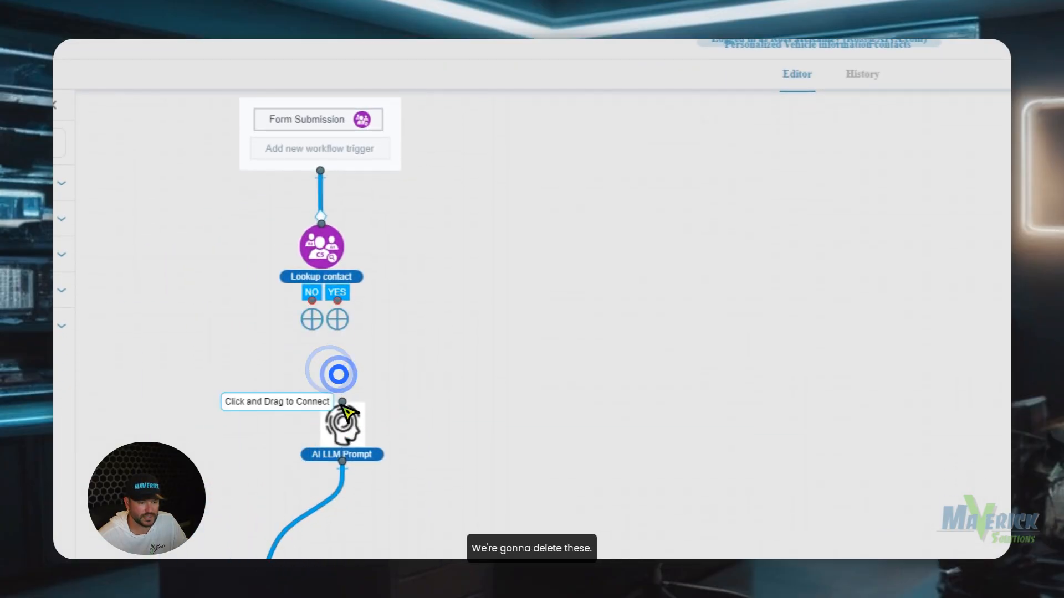
drag(312, 302, 321, 387)
drag(337, 302, 333, 388)
Remove the link to Deactivate Contact From Flow and add a Messaging > Send Email step.
scroll(327, 186, down, 6)
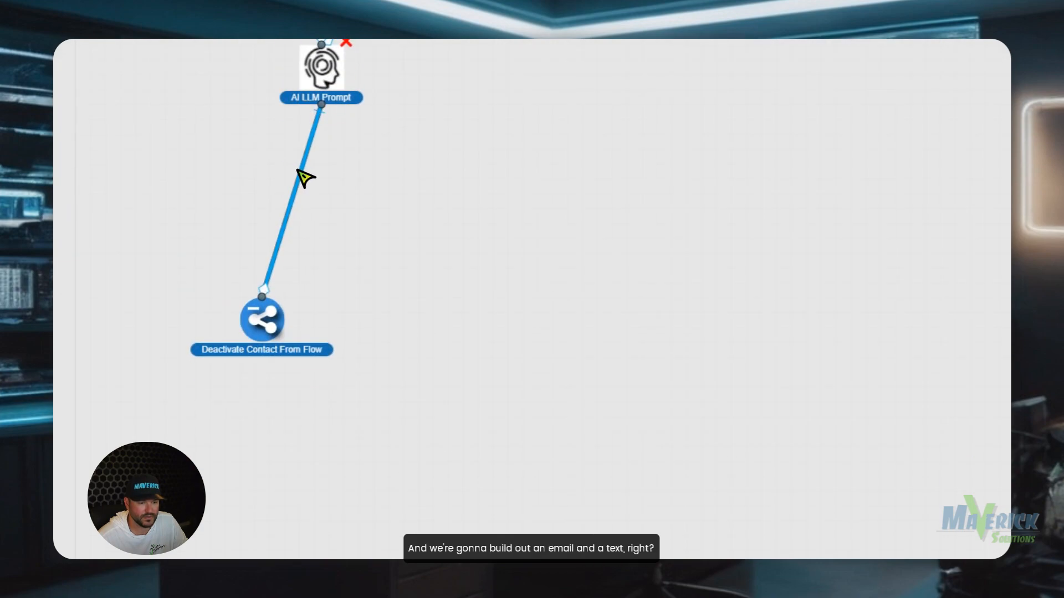
right_click(300, 174)
click(325, 182)
scroll(207, 163, up, 1)
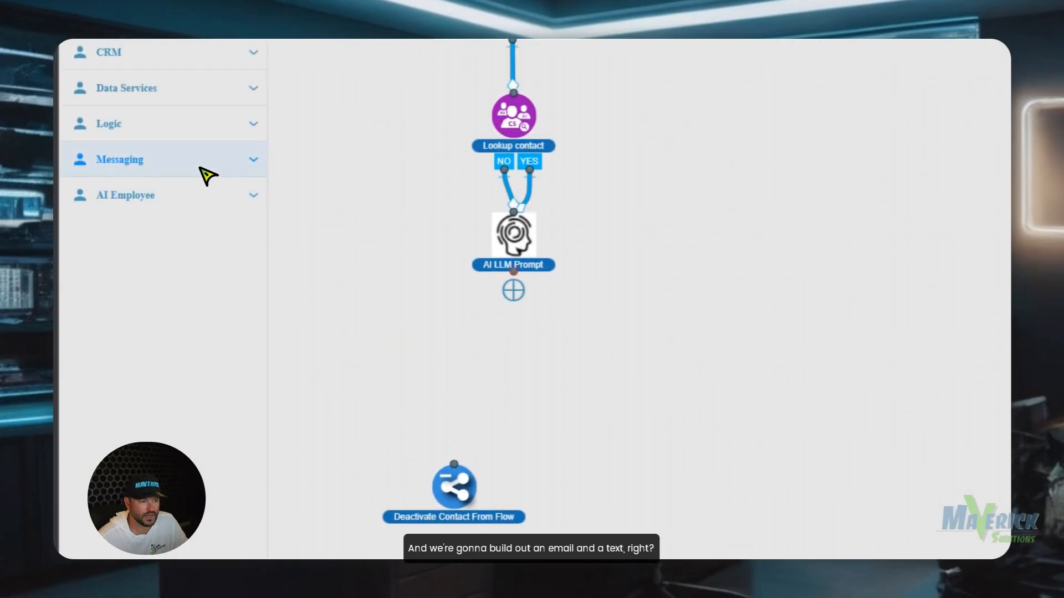
click(200, 169)
click(149, 236)
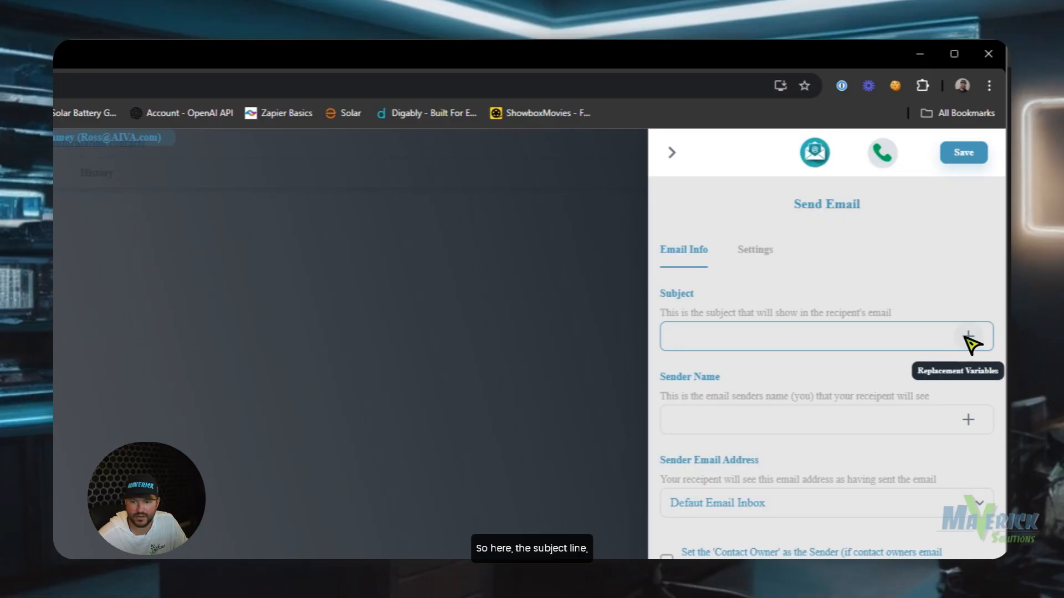
Set the email subject to the AI LLM Prompt's EmailSubject step output.
click(968, 336)
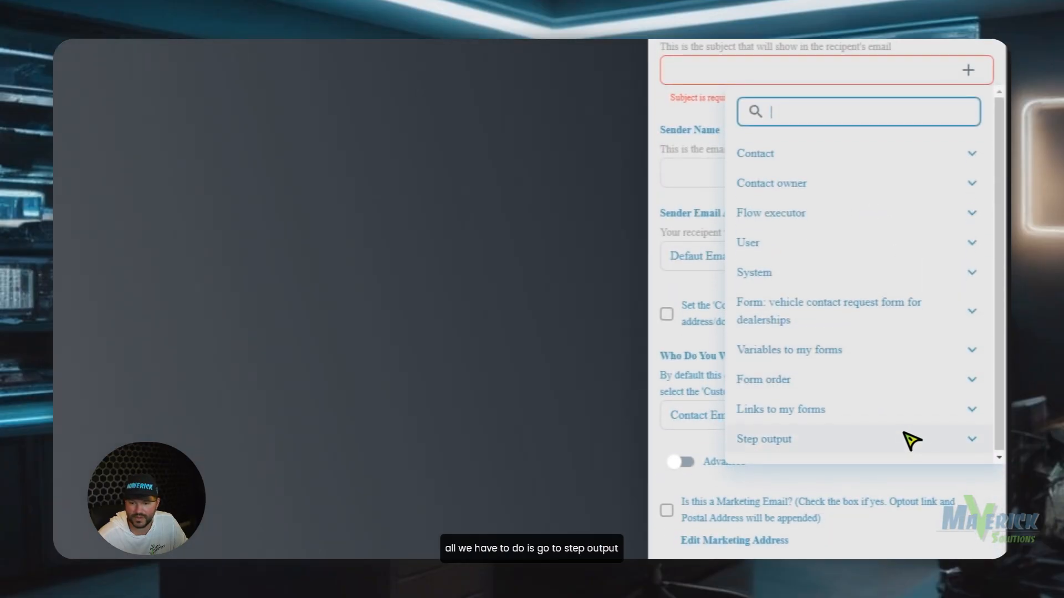
click(904, 436)
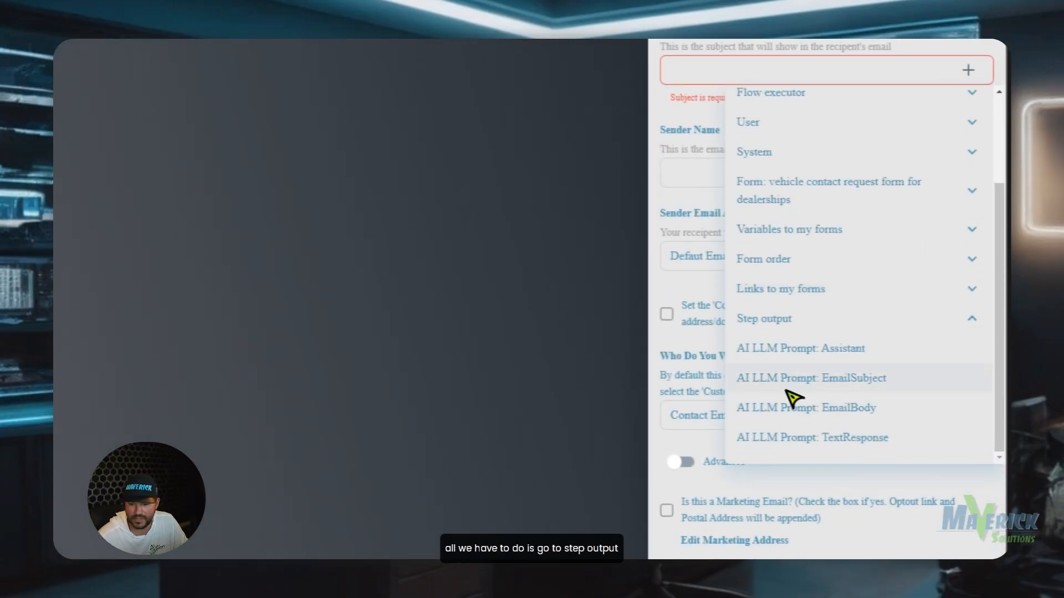
click(870, 382)
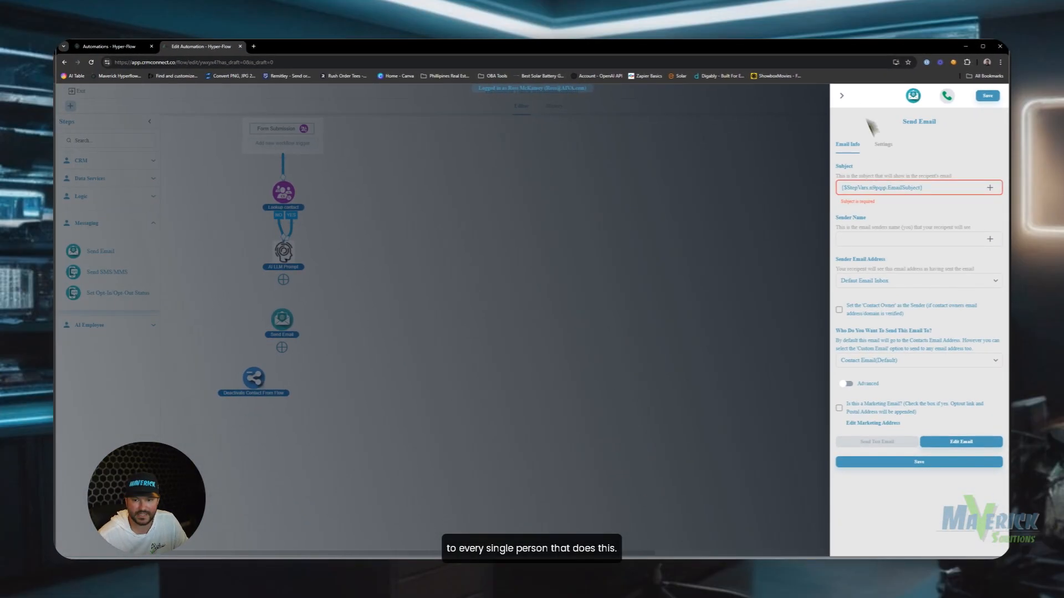
Set the sender name to 'Maverick Auto Sales'.
click(973, 240)
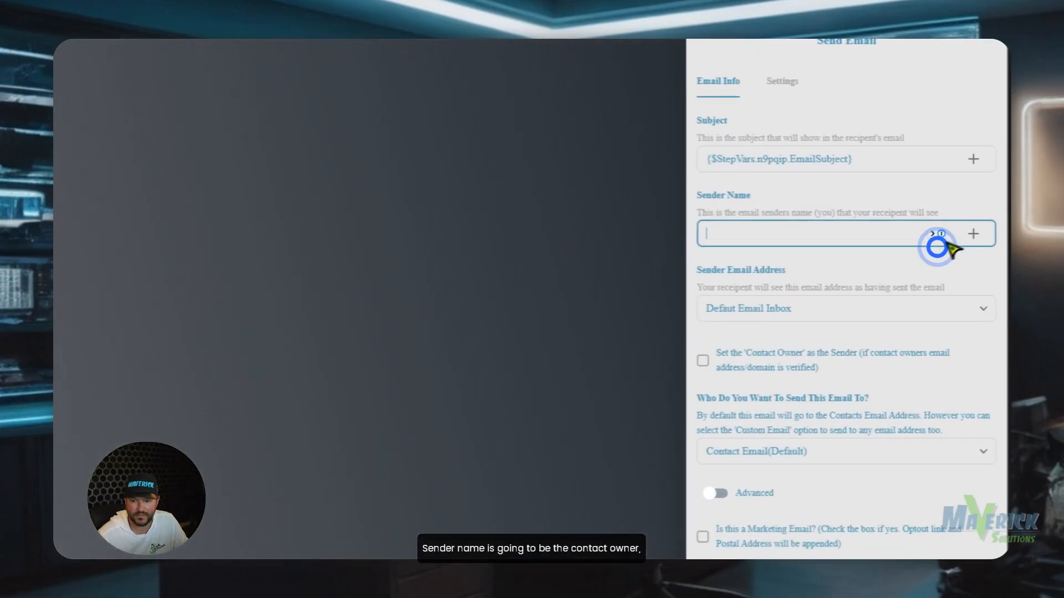
click(989, 239)
click(936, 281)
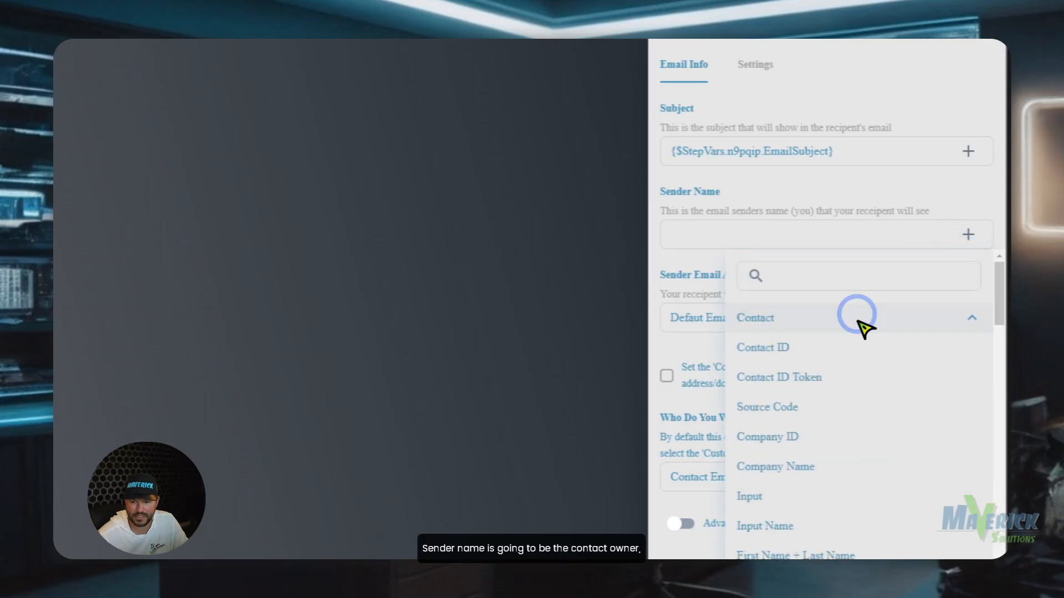
click(856, 317)
click(861, 344)
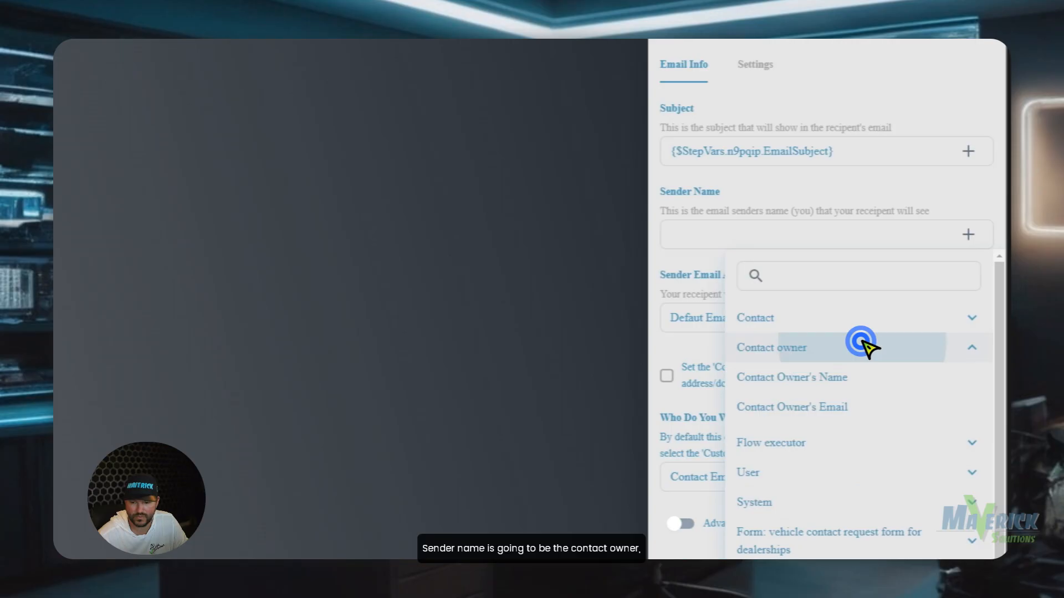
click(859, 377)
triple_click(825, 234)
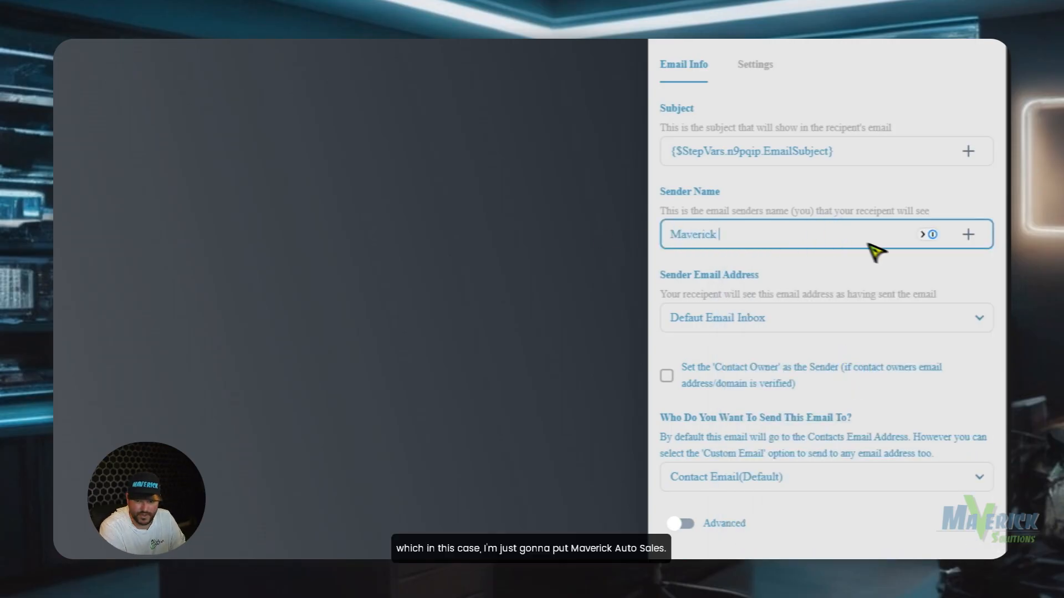
text(Maverick Auto Sales)
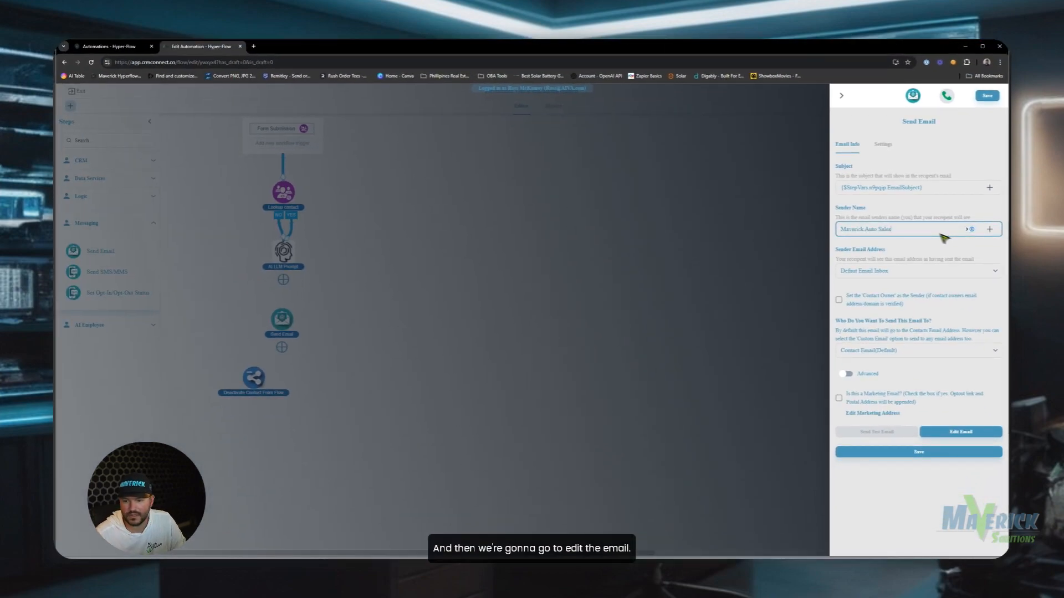
click(964, 435)
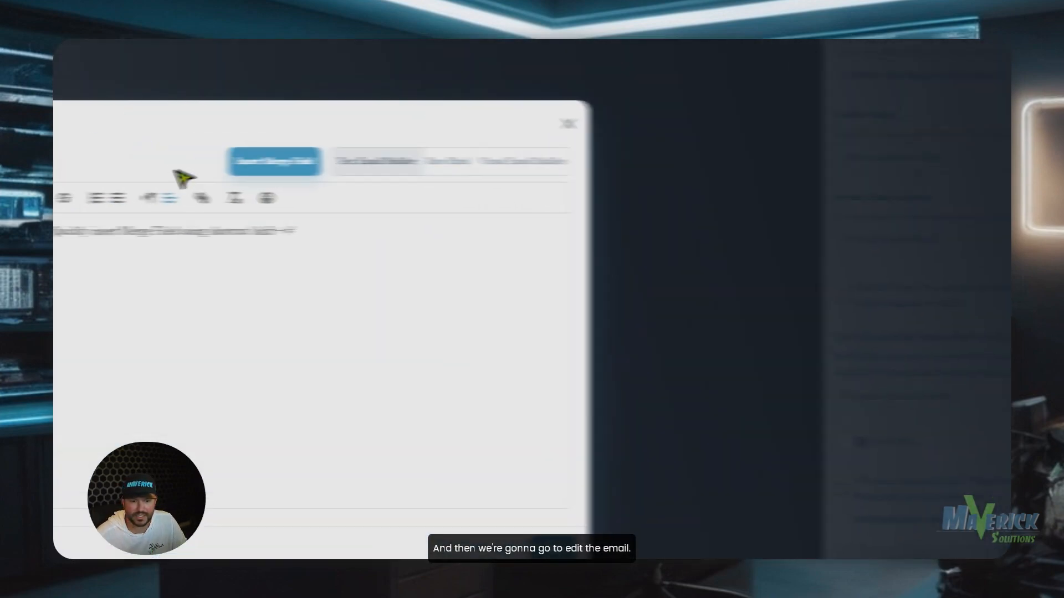
Insert the AI LLM Prompt's EmailBody merge field into the email, followed by a 'Best Regards,' line.
click(631, 435)
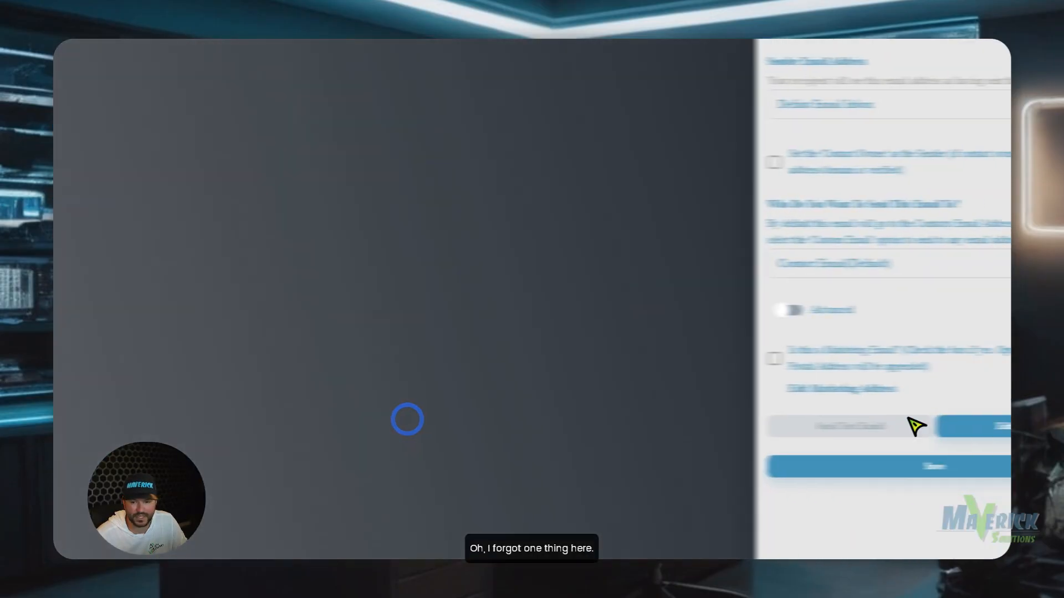
click(894, 431)
click(900, 389)
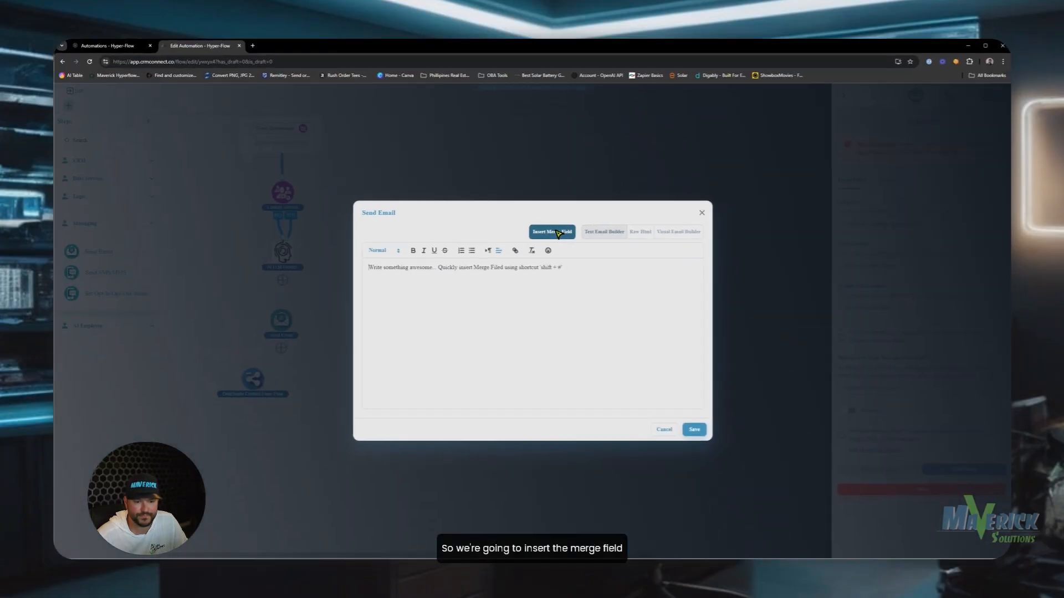
click(632, 244)
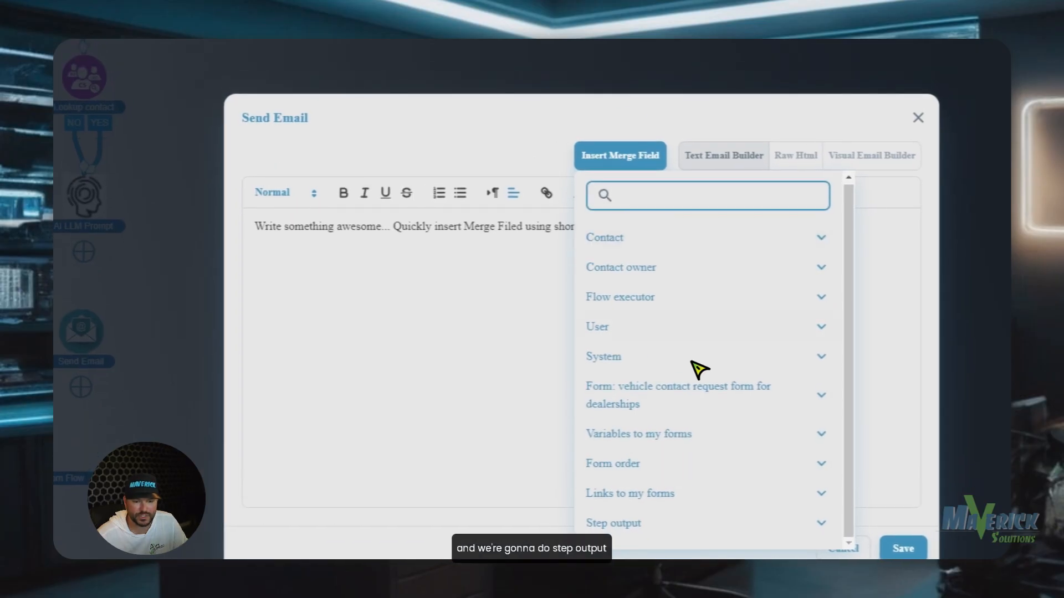
click(676, 488)
scroll(709, 388, down, 3)
click(712, 380)
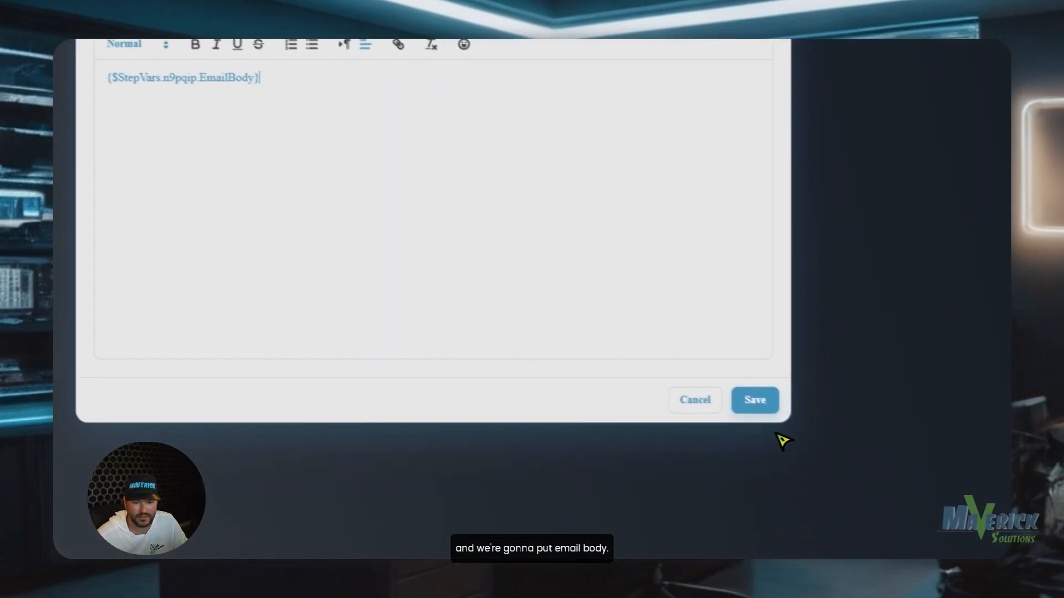
click(317, 82)
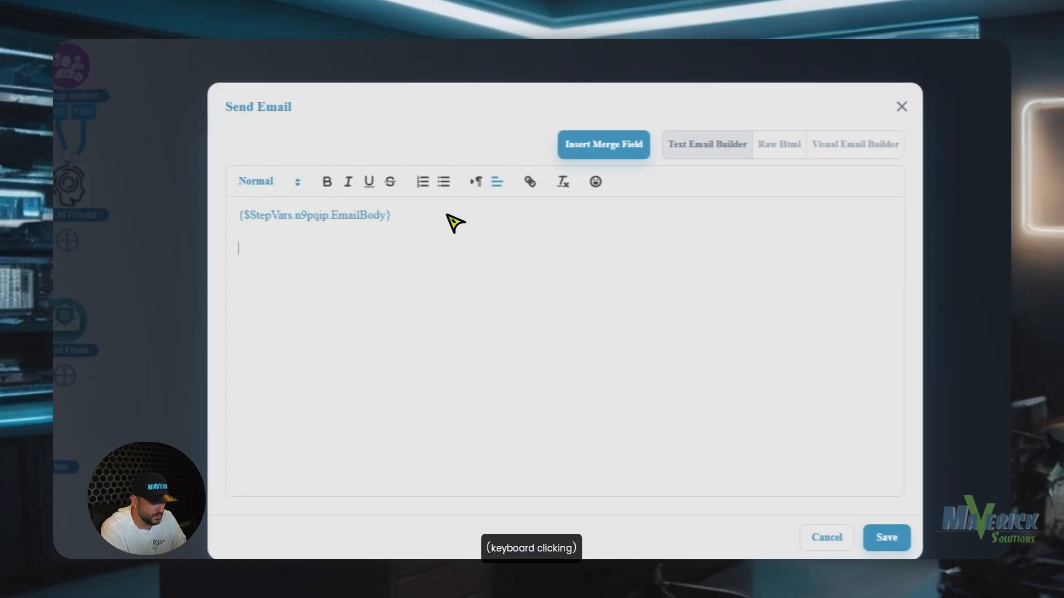
text(Best Regar)
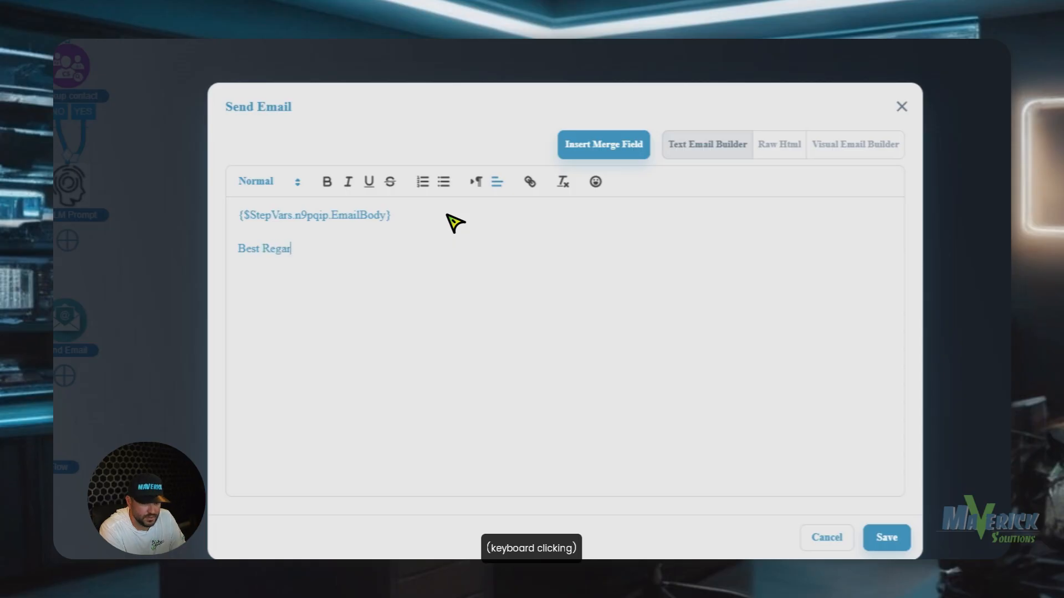
text(ds,)
key(Return)
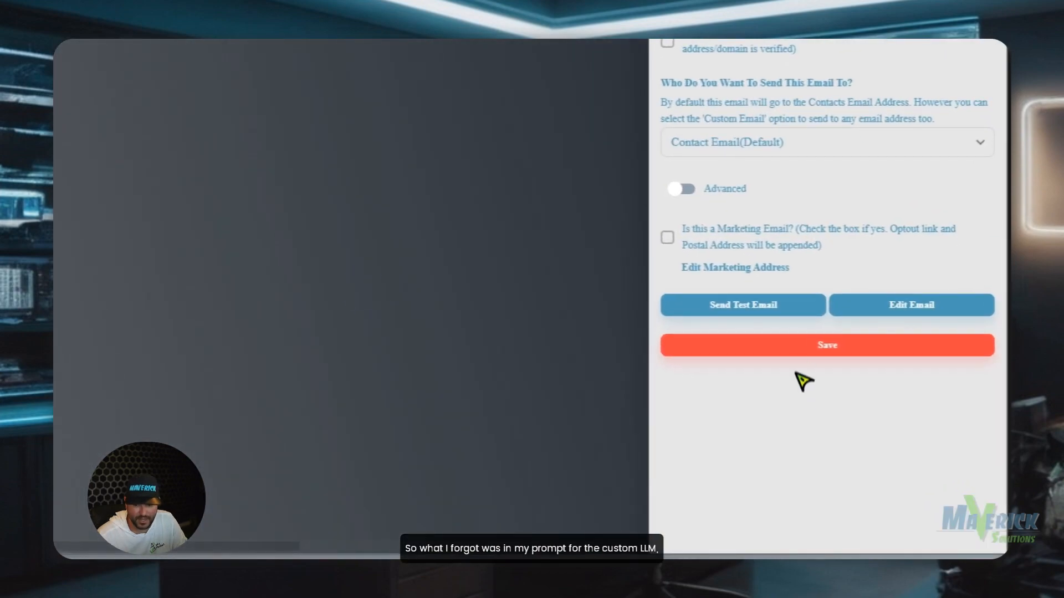
Save the Send Email step and connect AI LLM Prompt to it.
click(790, 356)
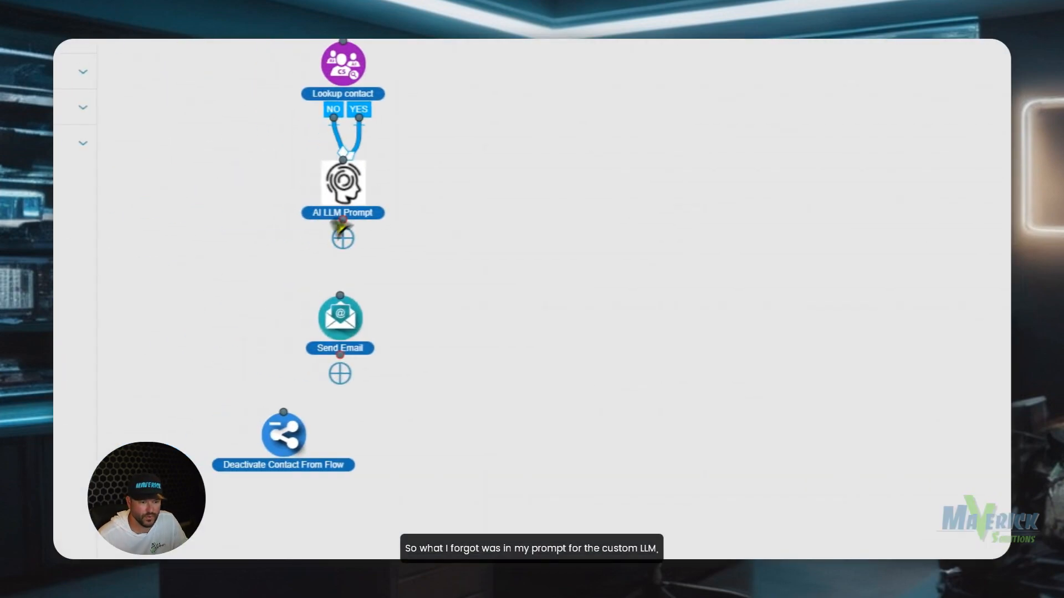
drag(294, 438, 338, 498)
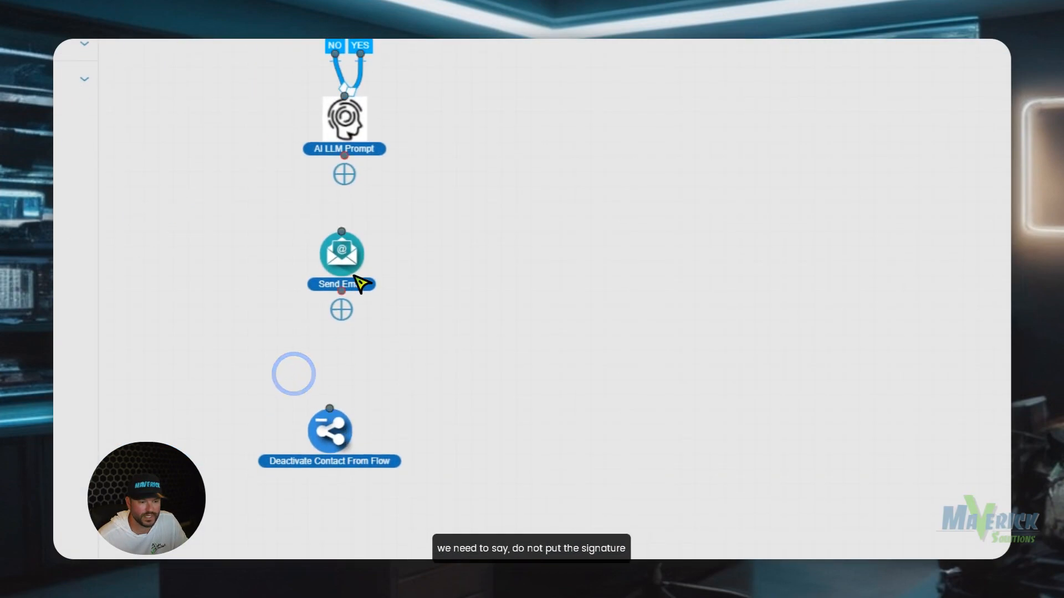
drag(342, 233, 355, 176)
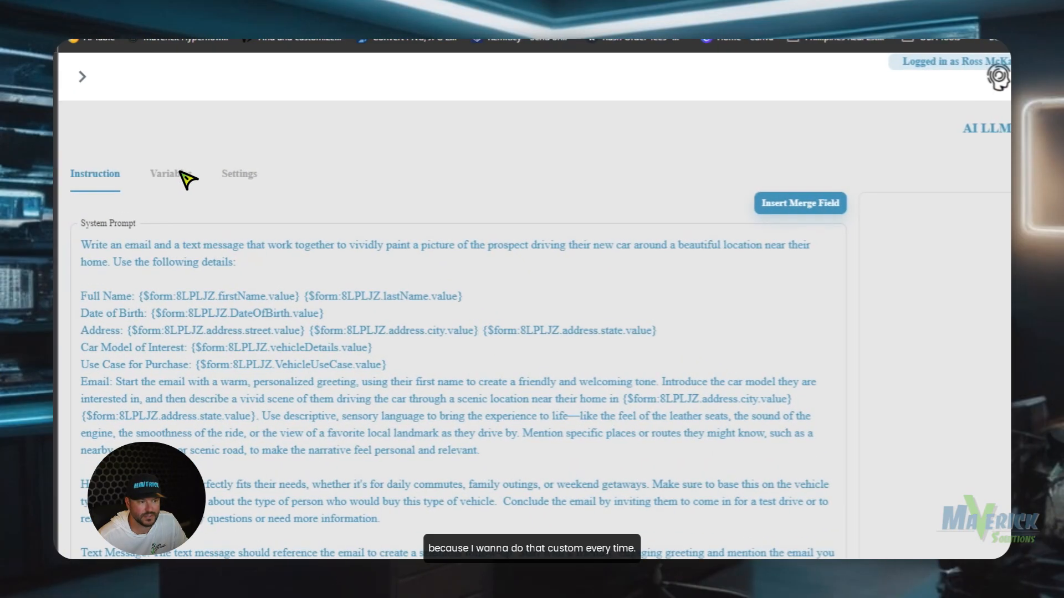
Append '. DO NOT INCLUDE A SIGNATURE' to the EmailBody variable description and save the prompt.
click(175, 176)
scroll(280, 440, down, 2)
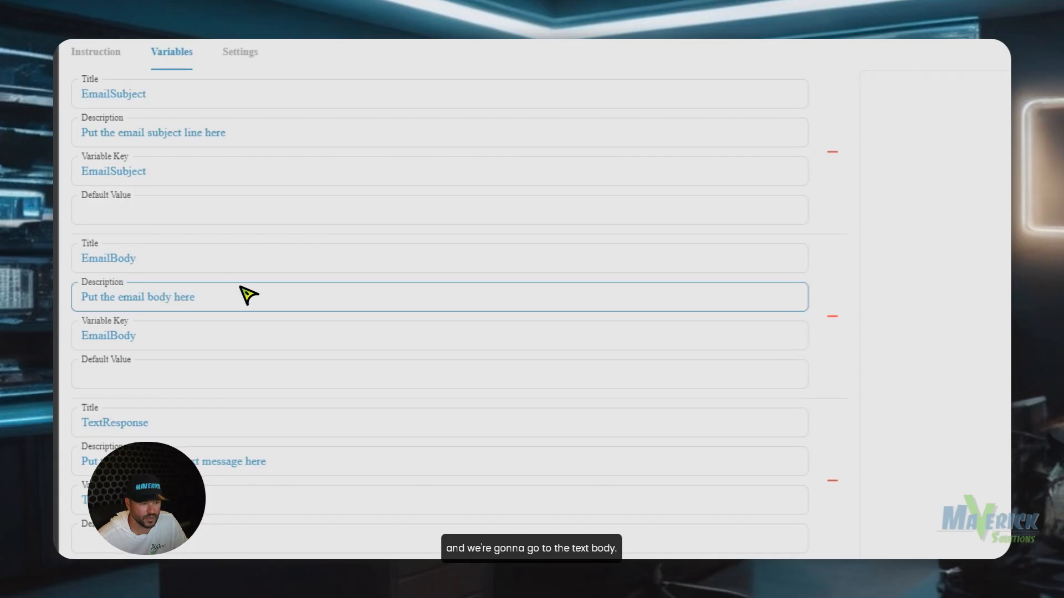
click(242, 288)
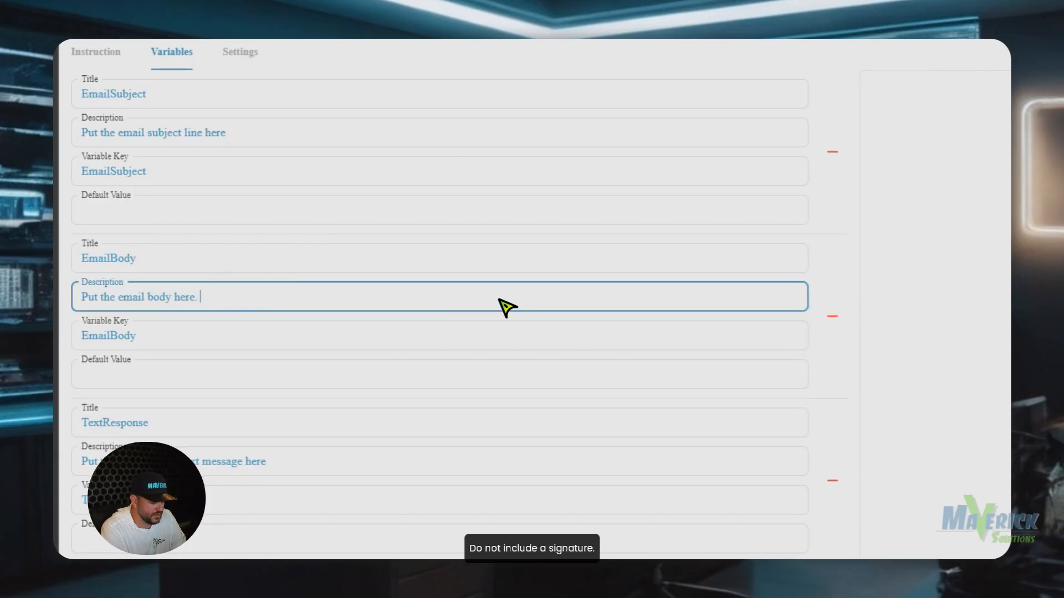
text(. DO NOT INCLUDE )
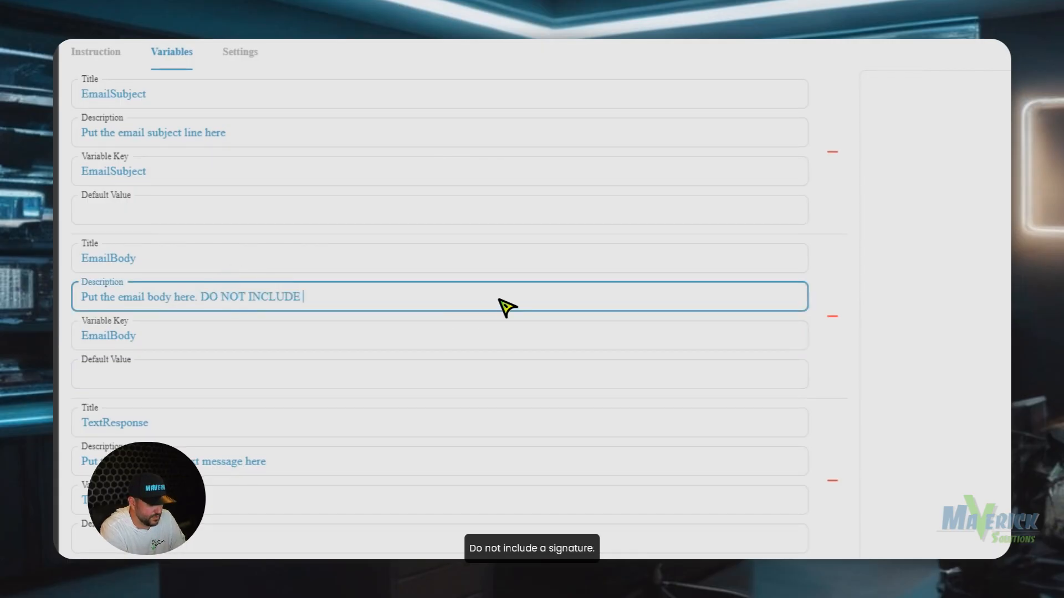
text(A SIGNATURE)
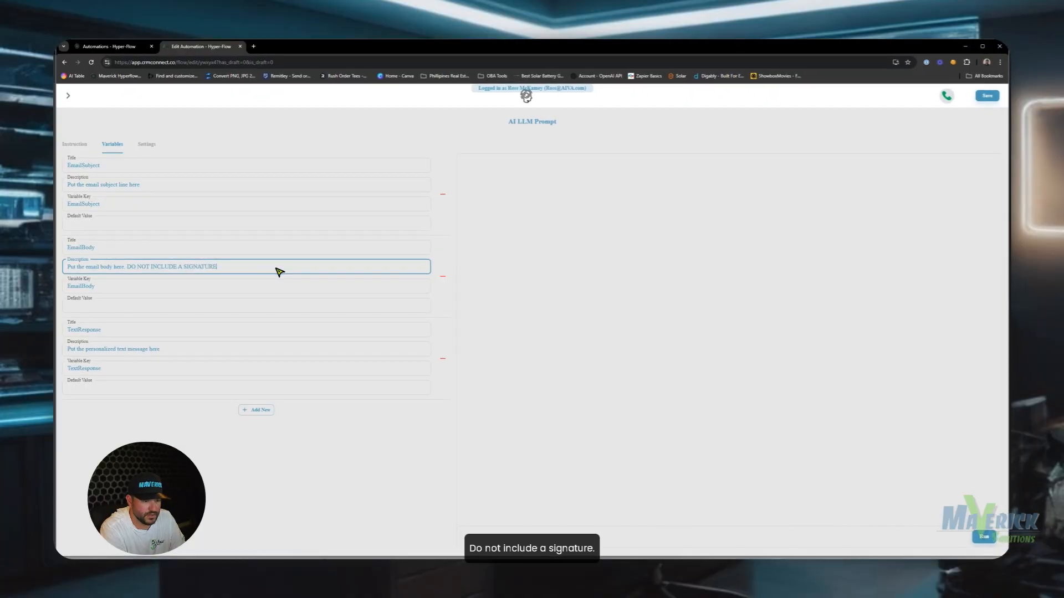
click(987, 97)
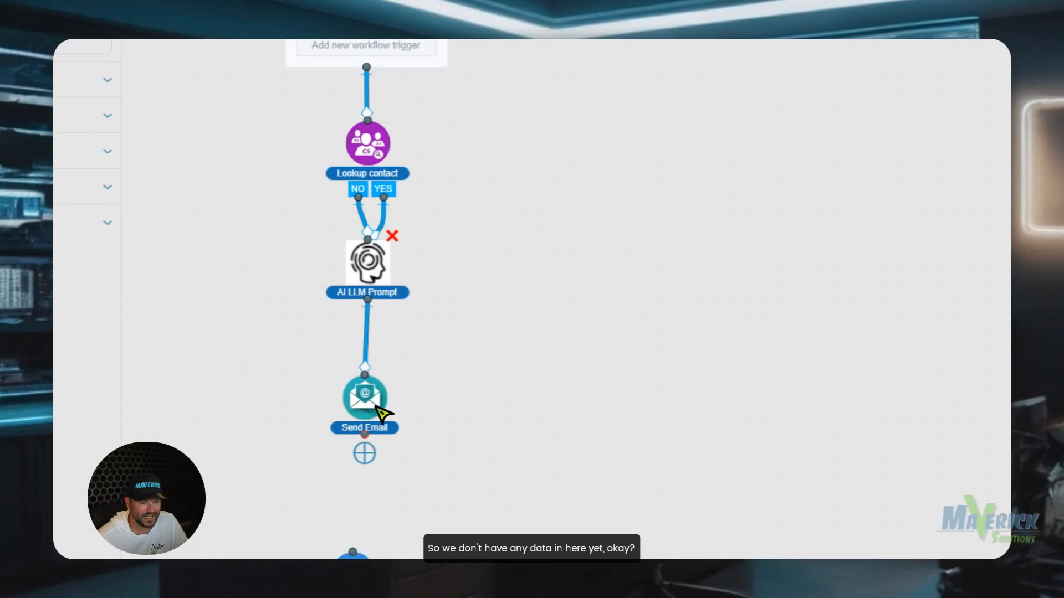
Rearrange the canvas around Deactivate Contact From Flow and re-save the AI LLM Prompt.
scroll(368, 423, down, 3)
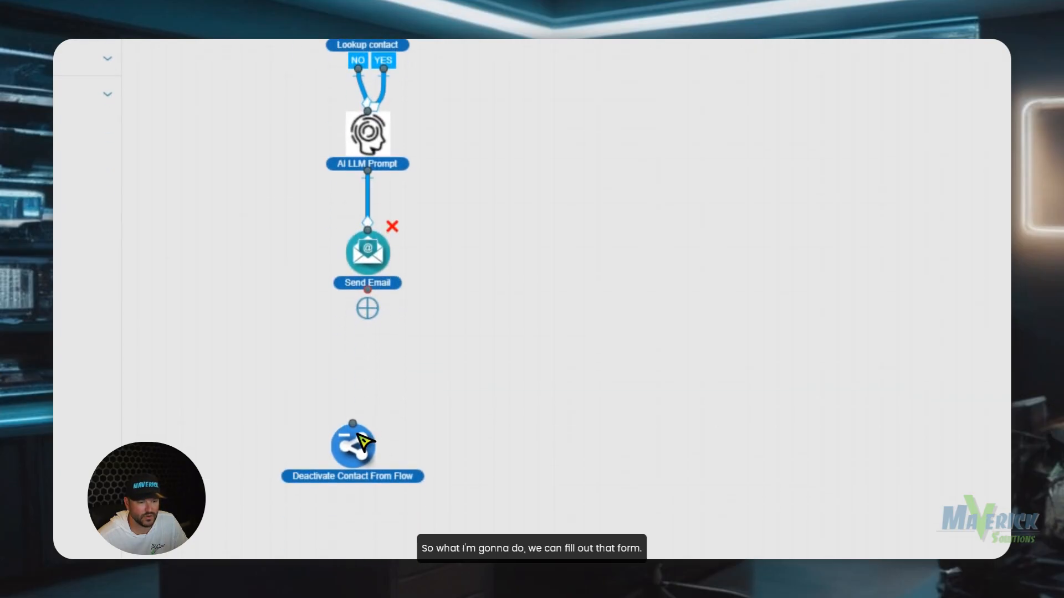
drag(374, 410, 373, 390)
click(369, 138)
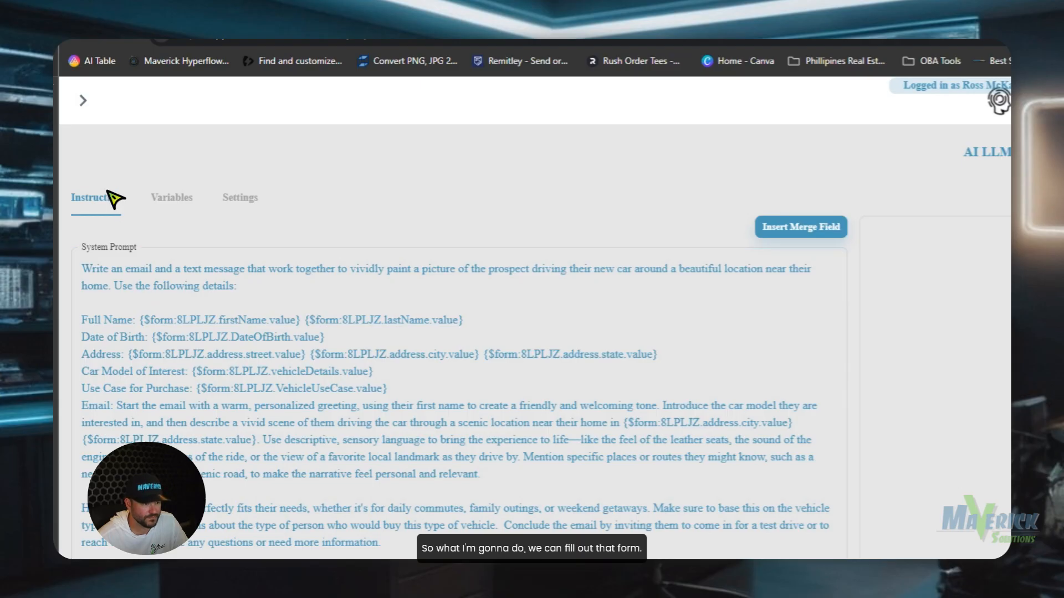
click(978, 155)
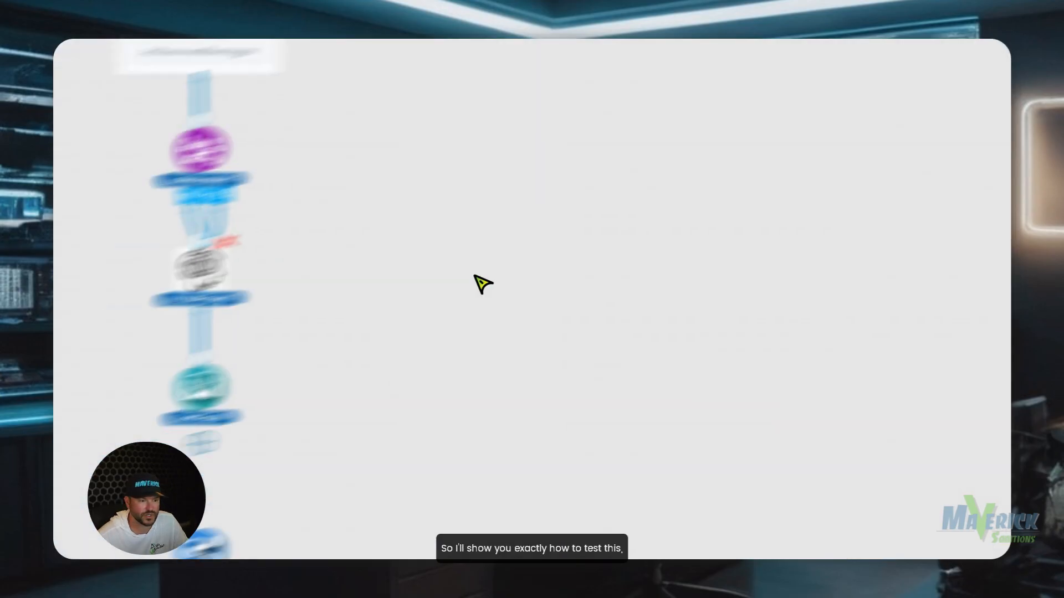
drag(516, 379, 501, 435)
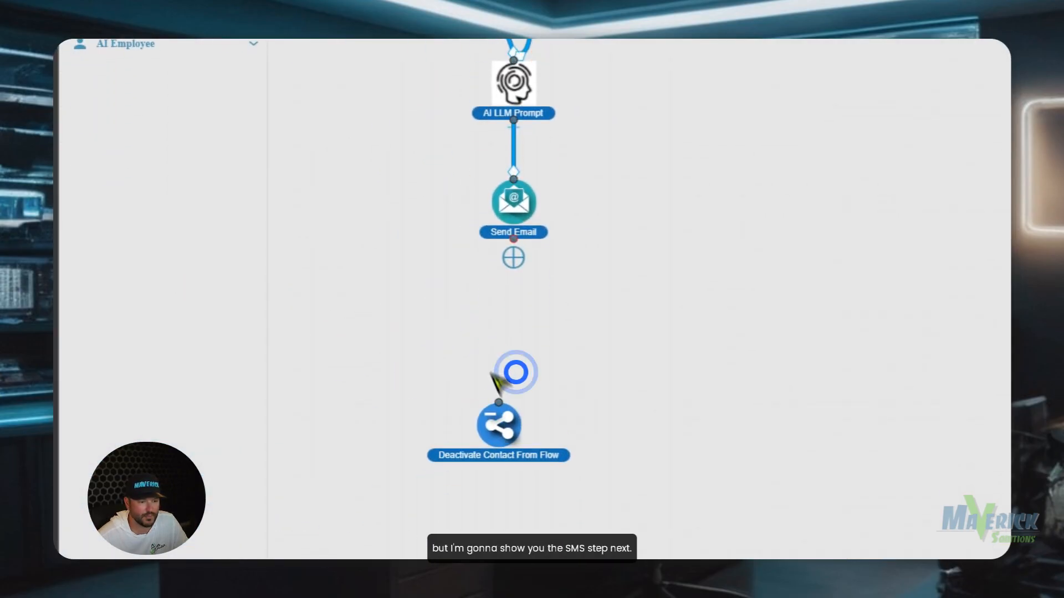
Add a Send SMS/MMS step whose message inserts the AI LLM Prompt's TextResponse output.
click(139, 388)
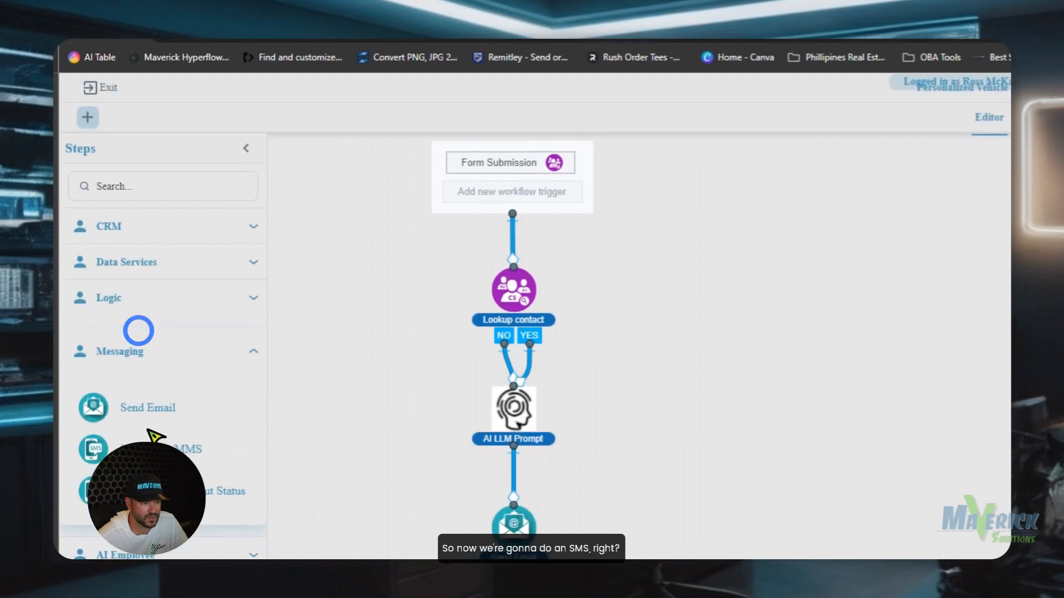
drag(149, 209, 610, 410)
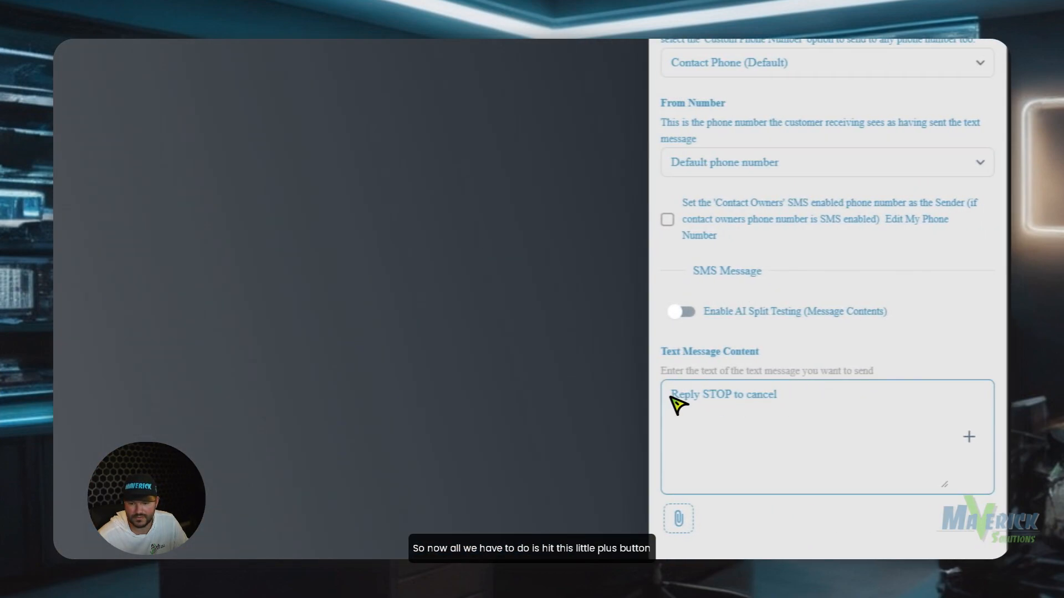
click(669, 395)
scroll(992, 299, down, 4)
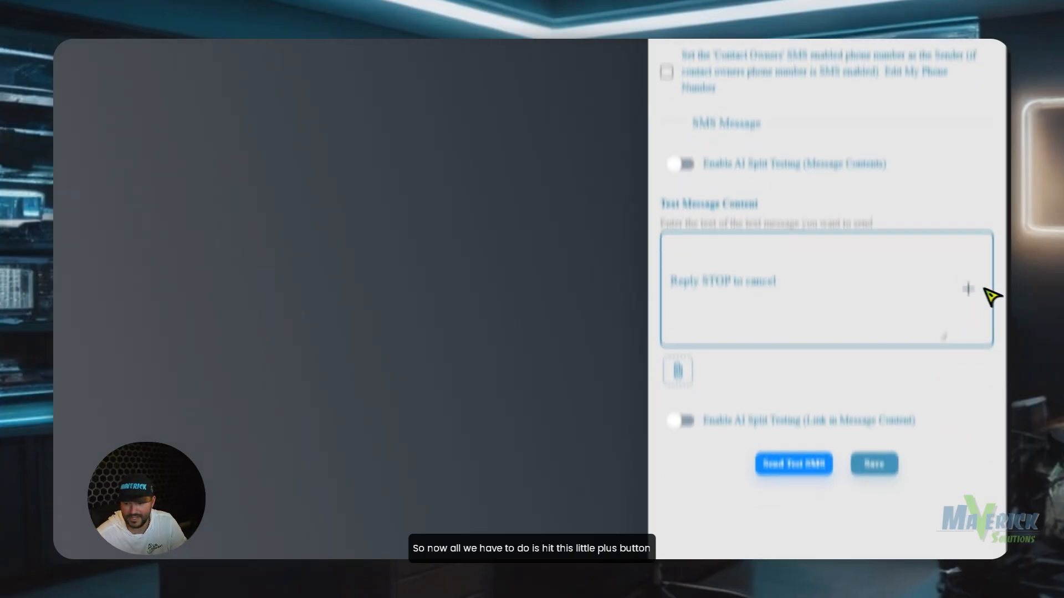
click(974, 208)
click(832, 519)
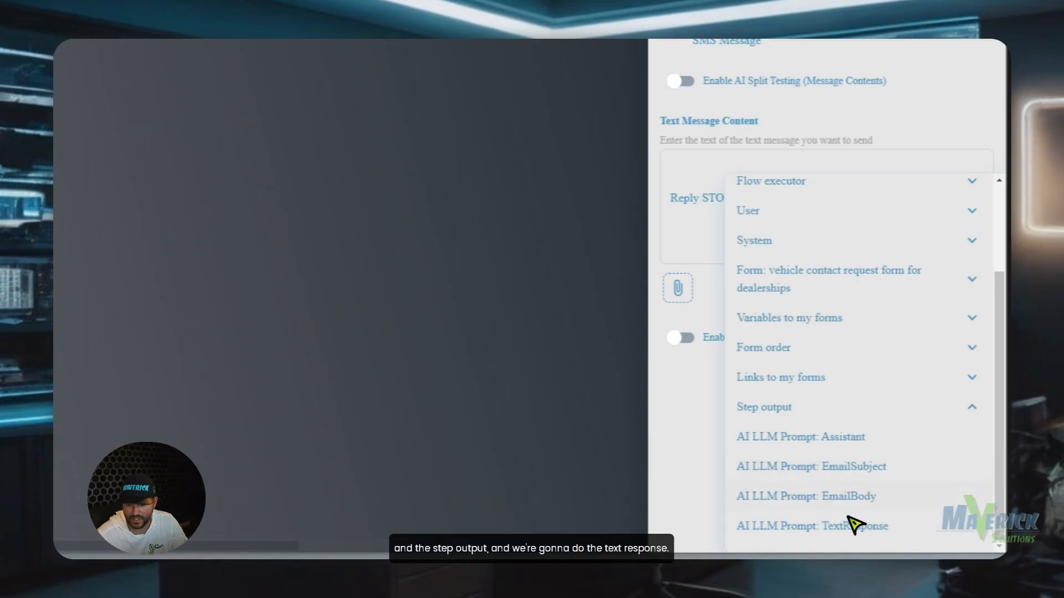
click(849, 520)
Place 'Reply STOP to cancel' two lines below the response, save, and position the step under Send Email.
scroll(819, 451, up, 4)
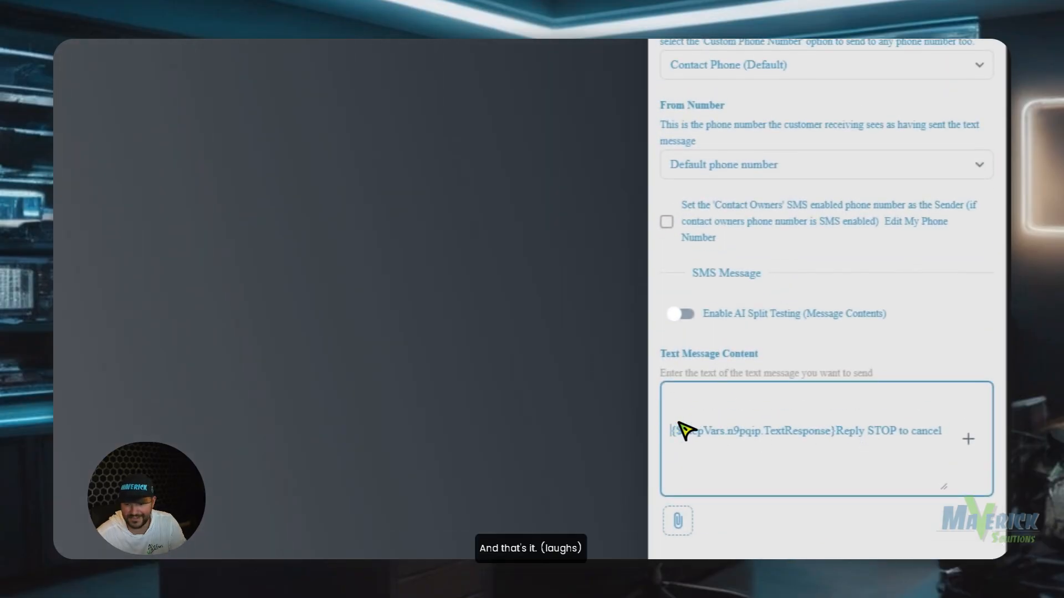
key(BackSpace)
key(BackSpace)
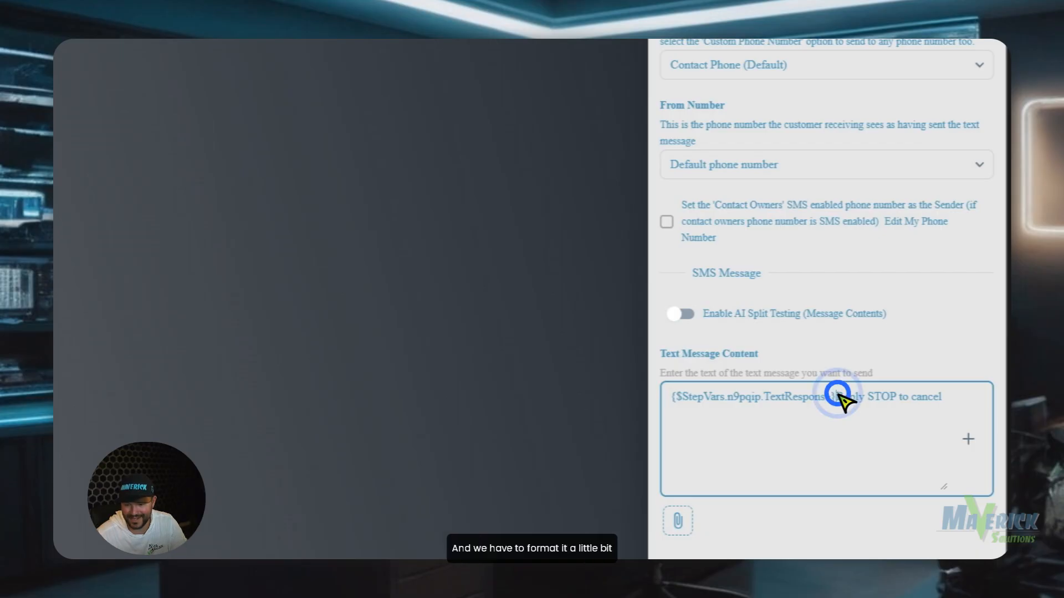
key(Return)
key(Return)
scroll(736, 147, up, 3)
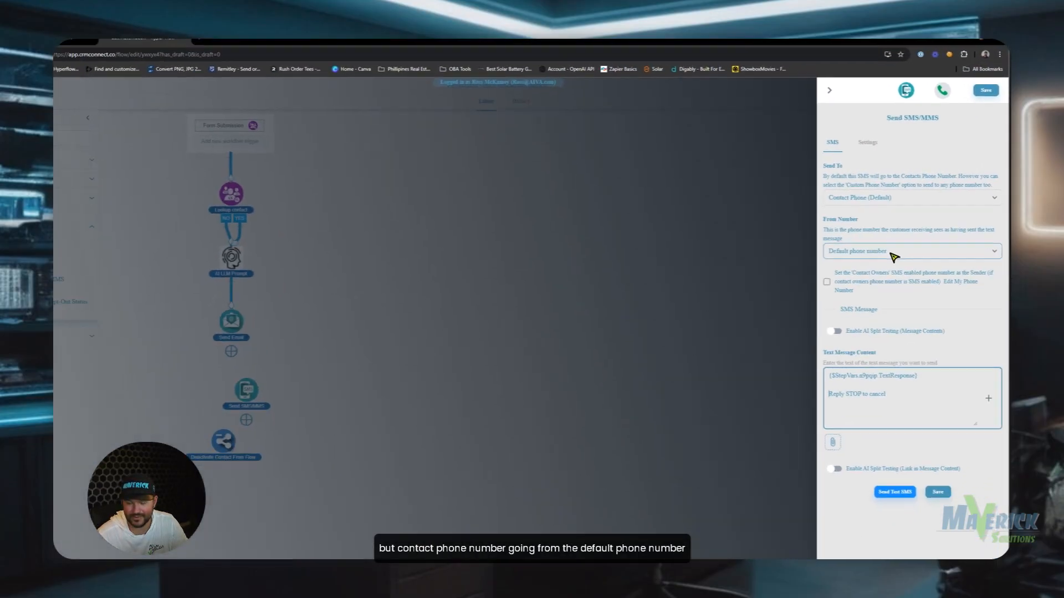
click(943, 471)
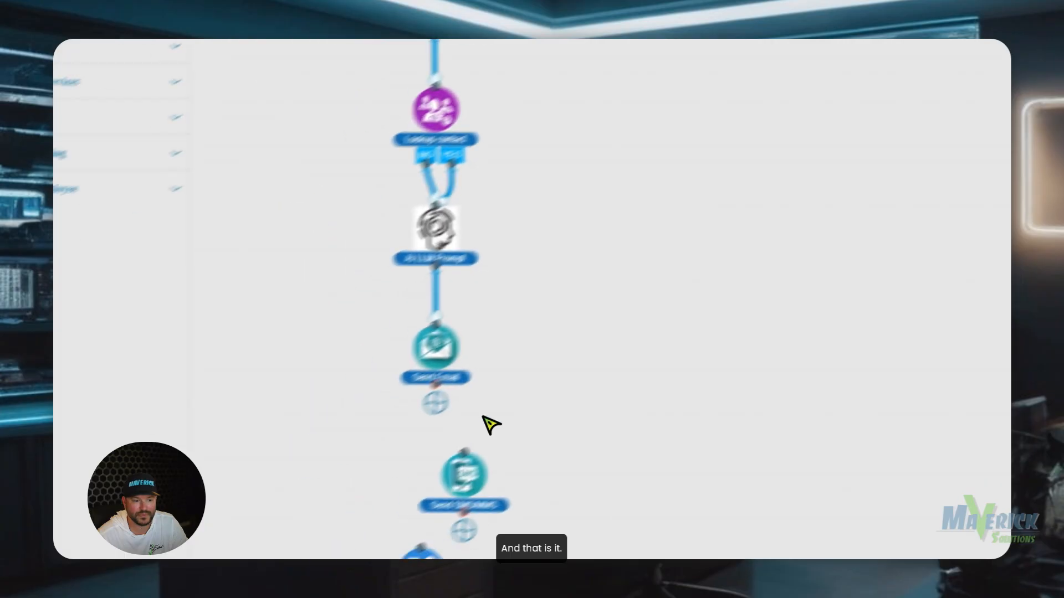
drag(477, 477, 454, 462)
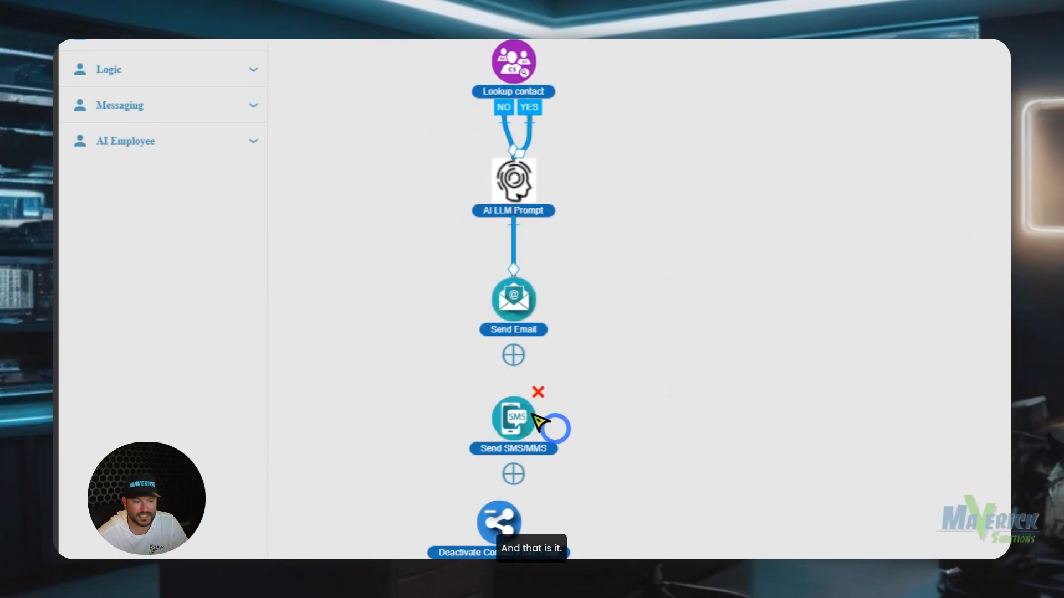
Save and publish the automation chaining Send Email, Send SMS/MMS and Deactivate Contact From Flow.
drag(515, 336, 521, 411)
scroll(524, 421, down, 2)
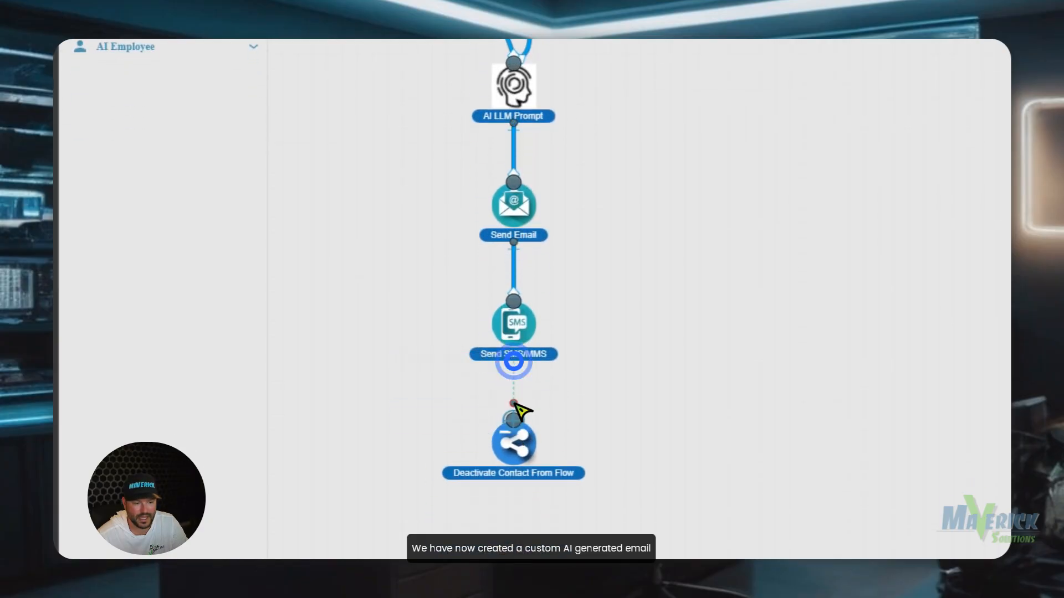
scroll(546, 177, up, 1)
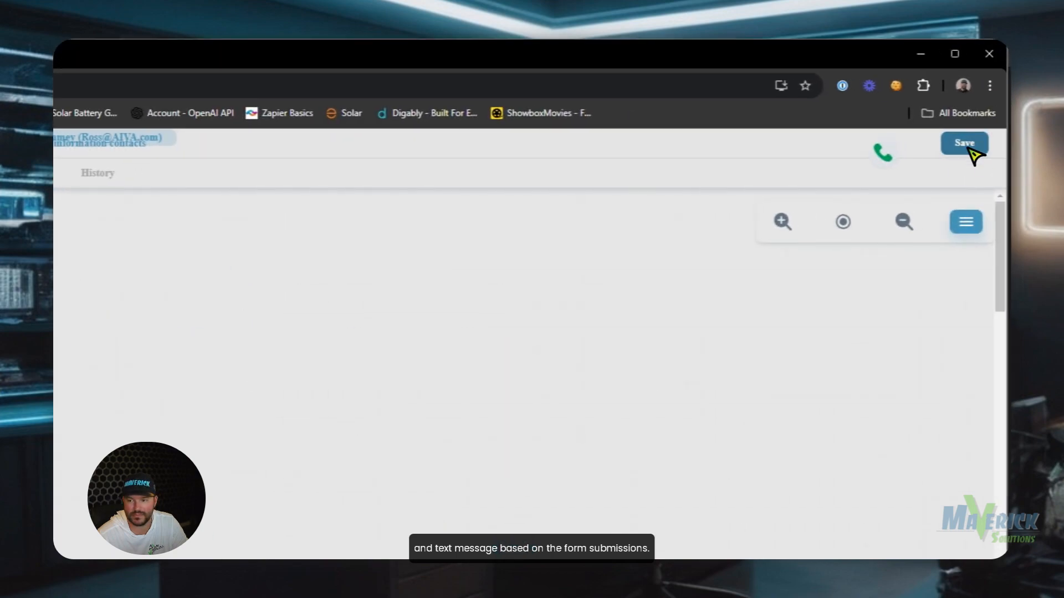
click(970, 150)
click(615, 432)
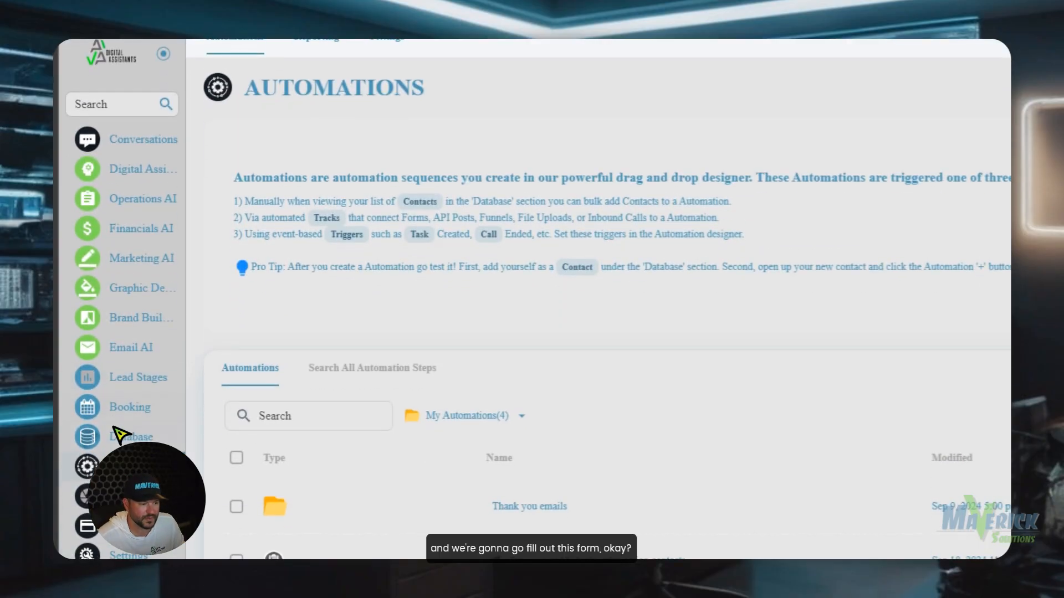
Copy the Vehicle Contact Request form's share link from Database > Forms and load it in a new tab.
click(114, 553)
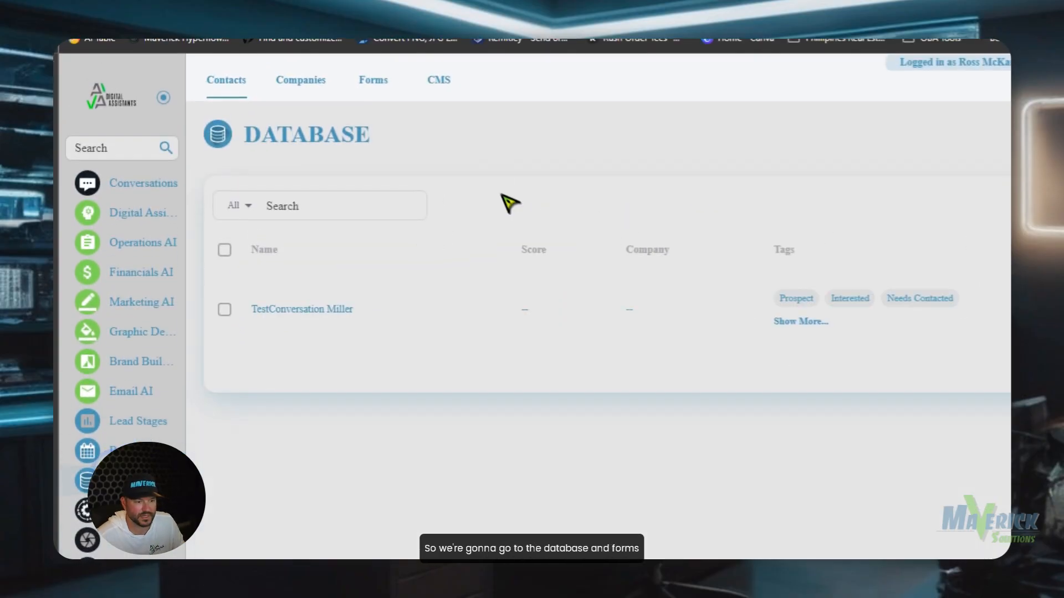
click(360, 80)
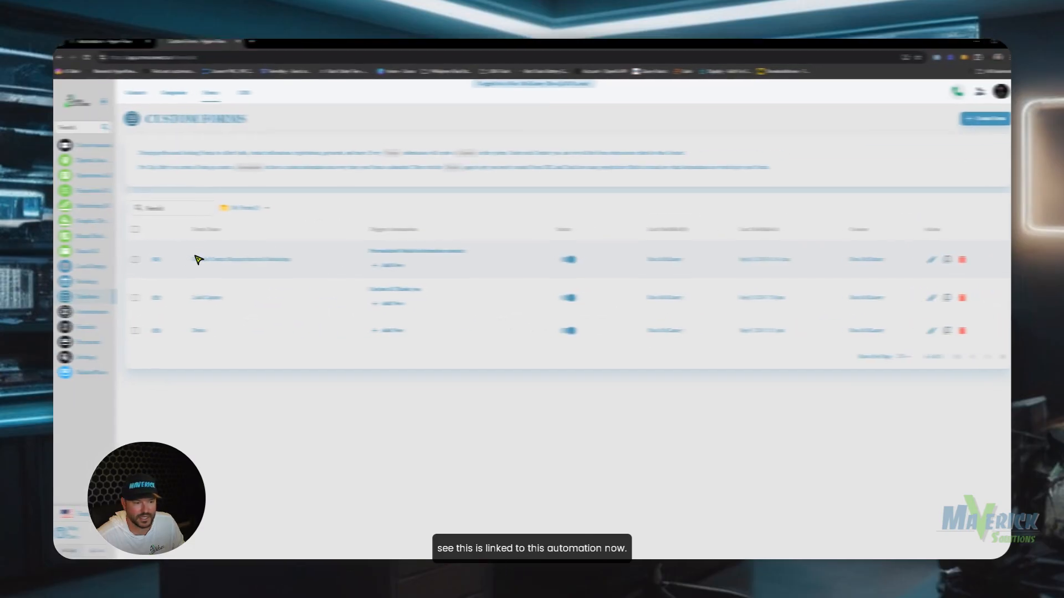
click(158, 259)
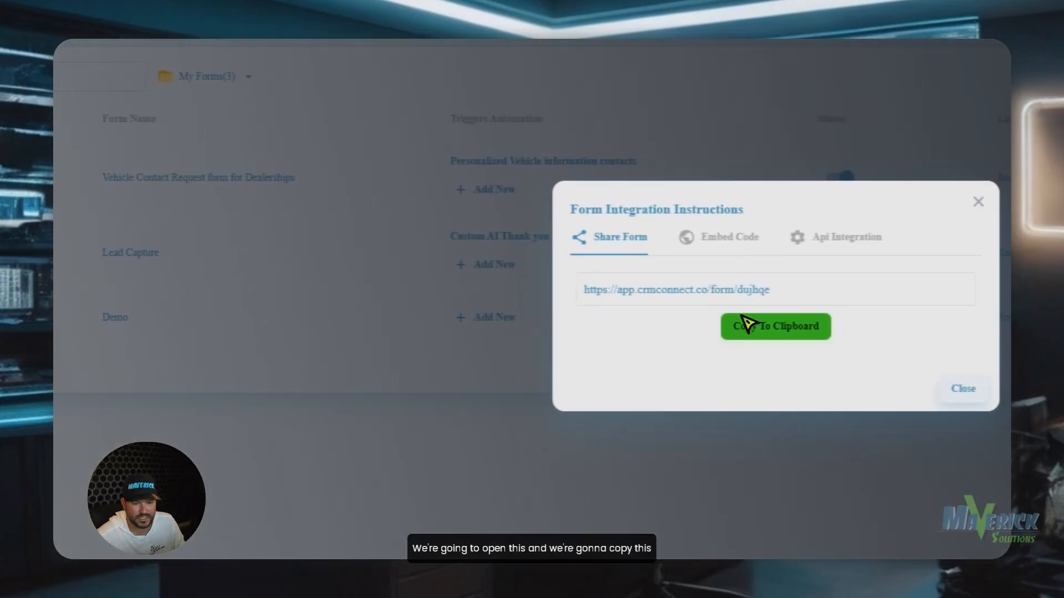
click(748, 324)
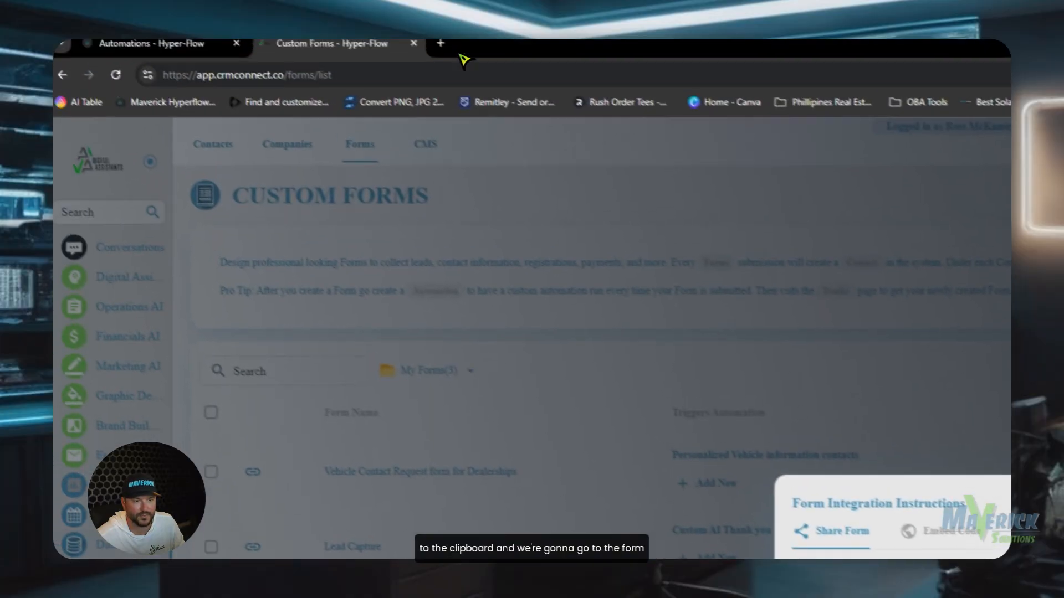
click(464, 56)
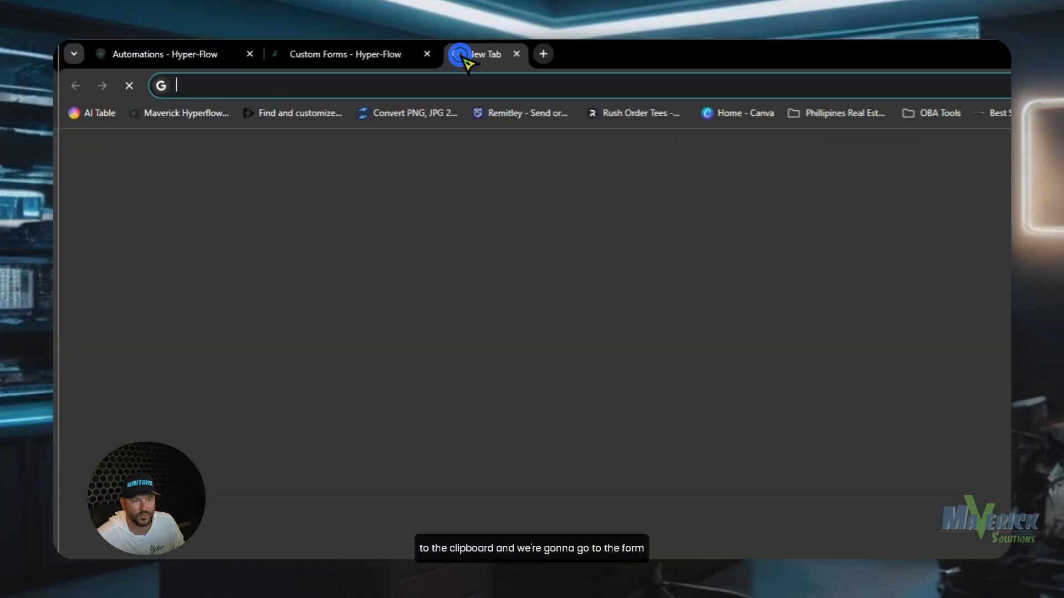
click(464, 84)
key(ctrl+v)
key(Return)
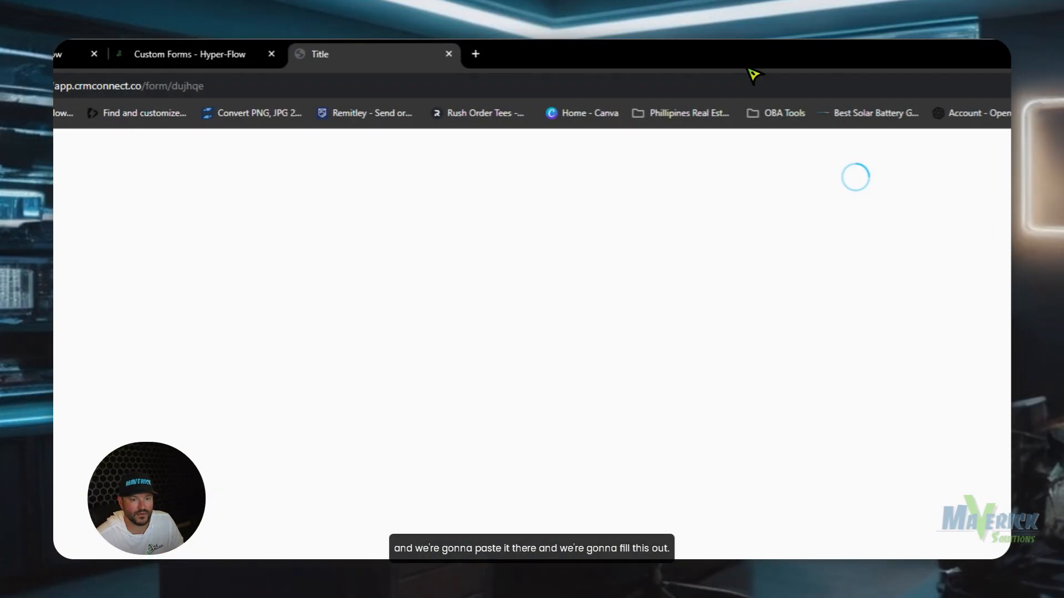
Enter the test contact's first name, email address and date of birth.
click(672, 272)
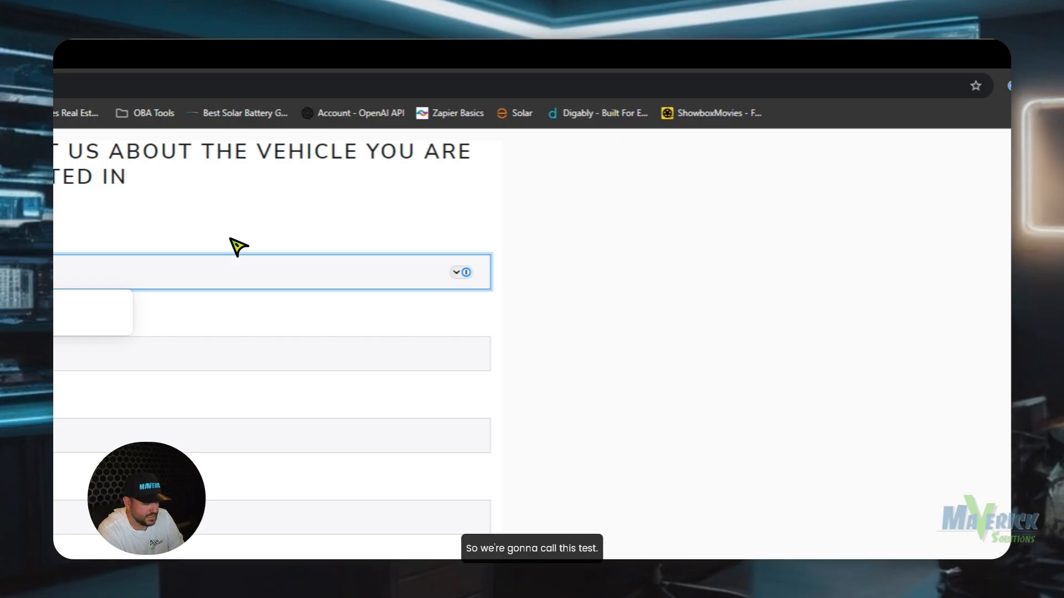
key(BackSpace)
key(BackSpace)
key(BackSpace)
key(BackSpace)
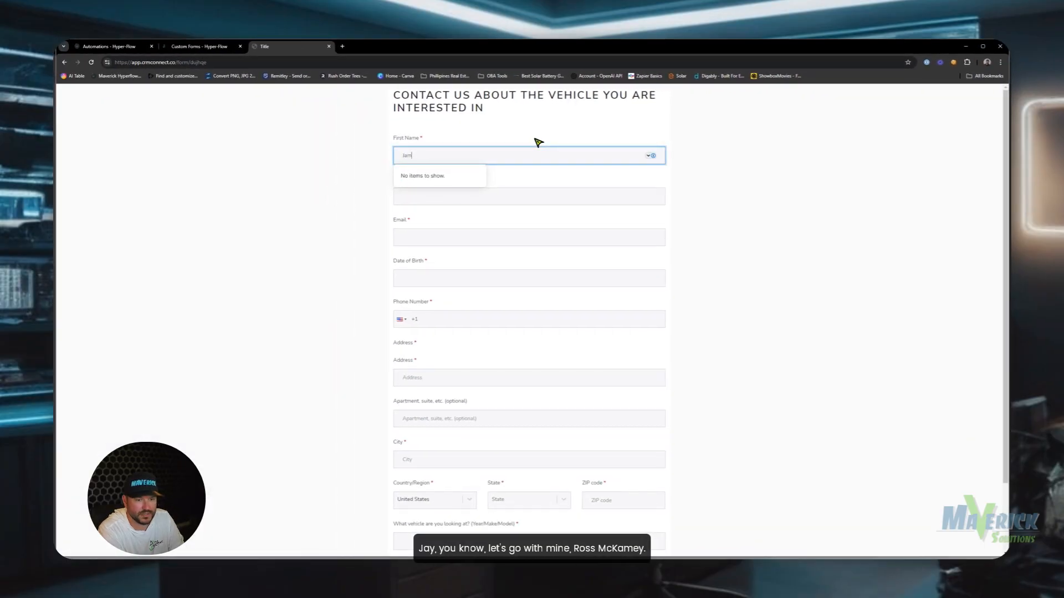
text(Ross)
key(Tab)
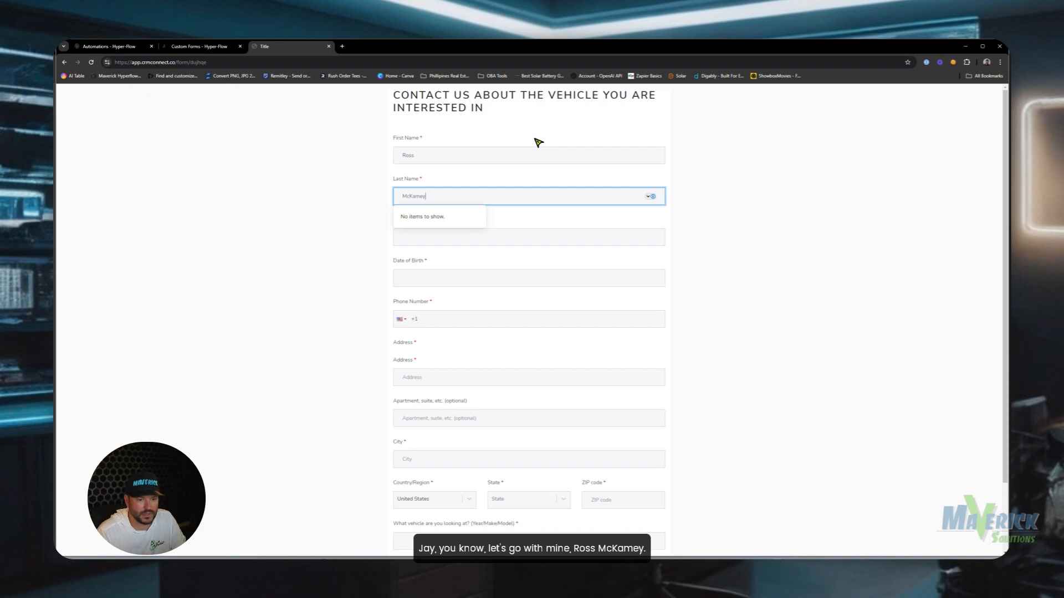
click(537, 235)
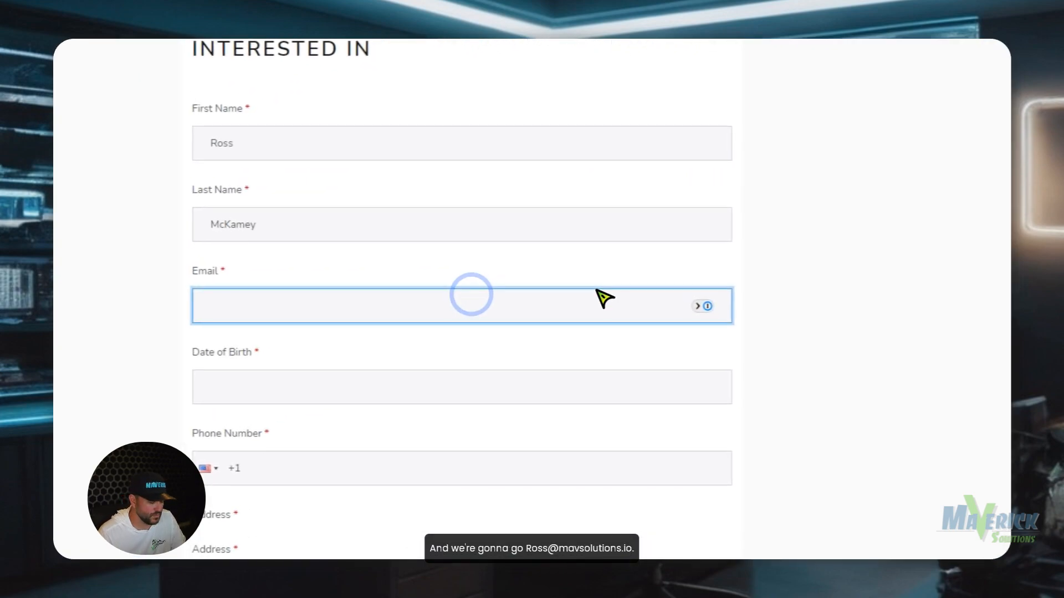
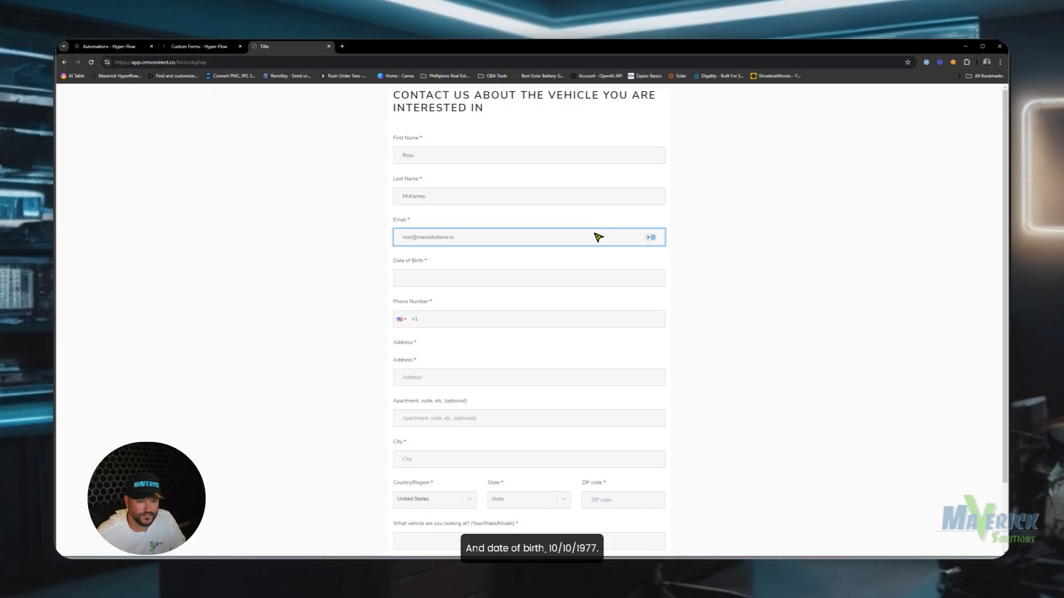
click(495, 280)
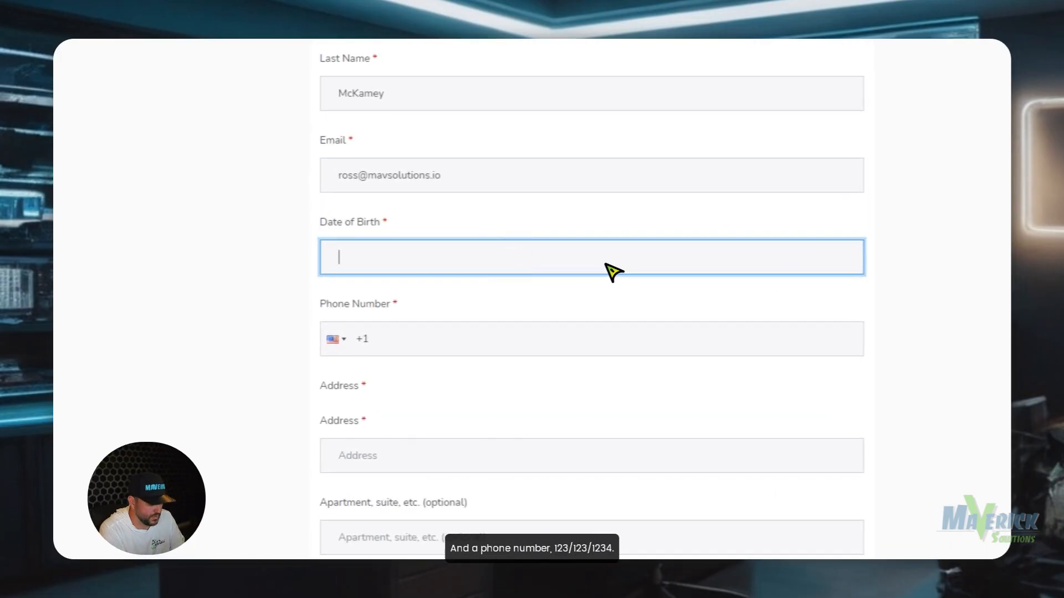
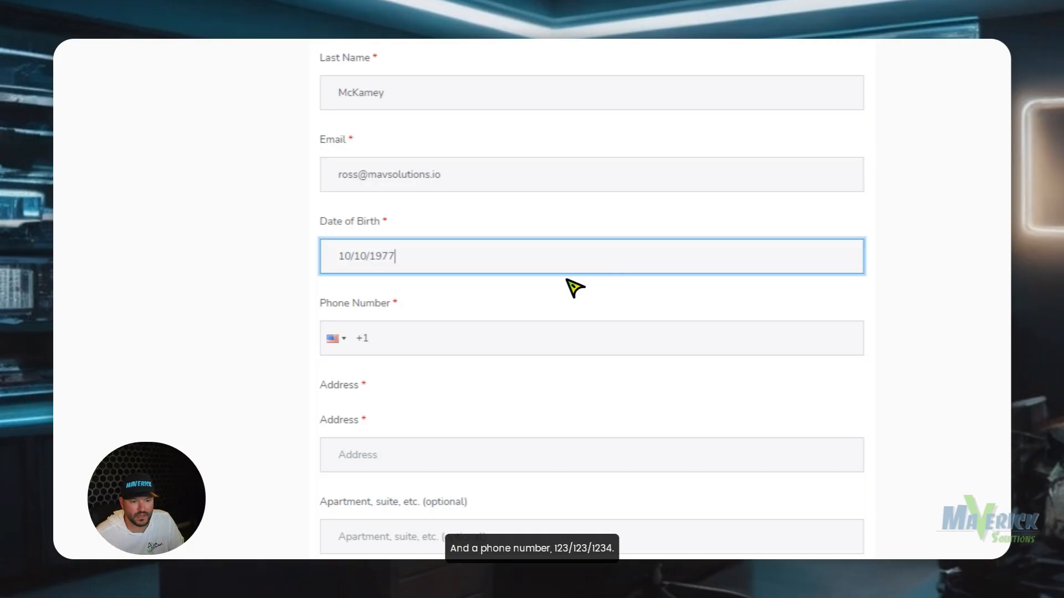
Replace the existing phone number with the test contact's phone number.
click(455, 348)
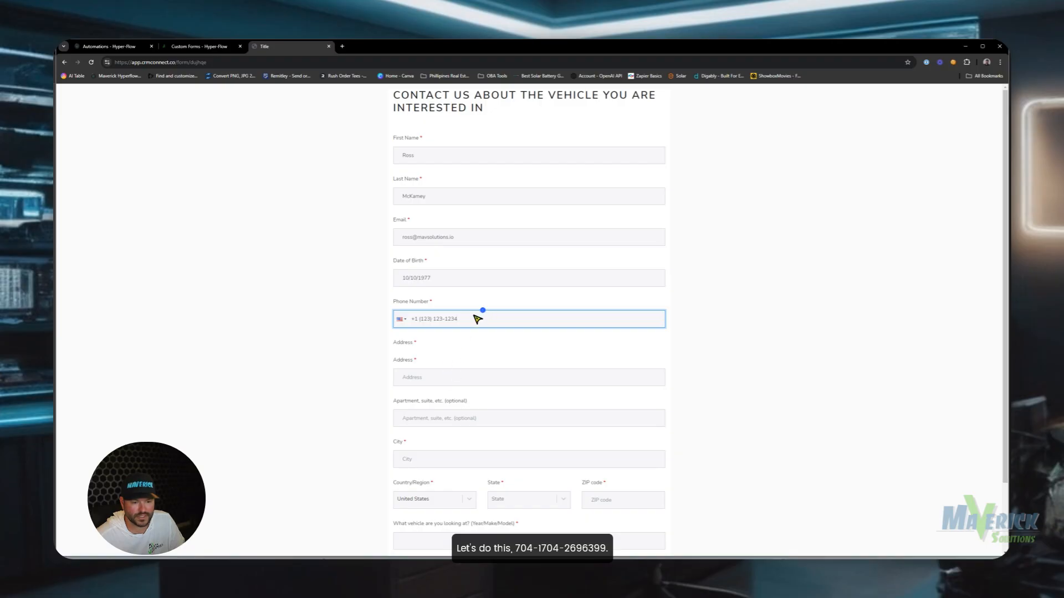
drag(478, 320, 414, 319)
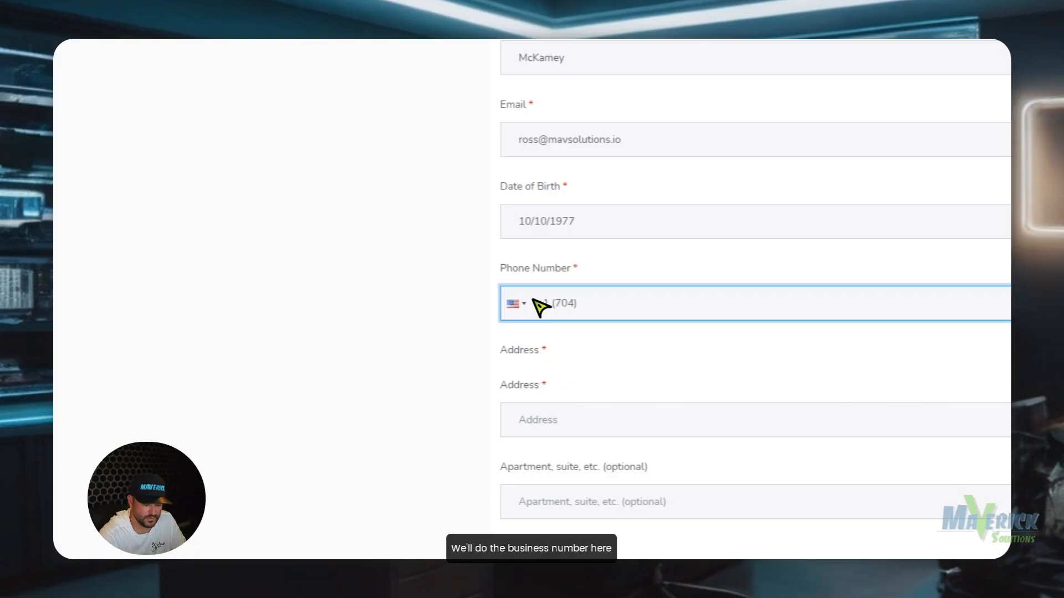
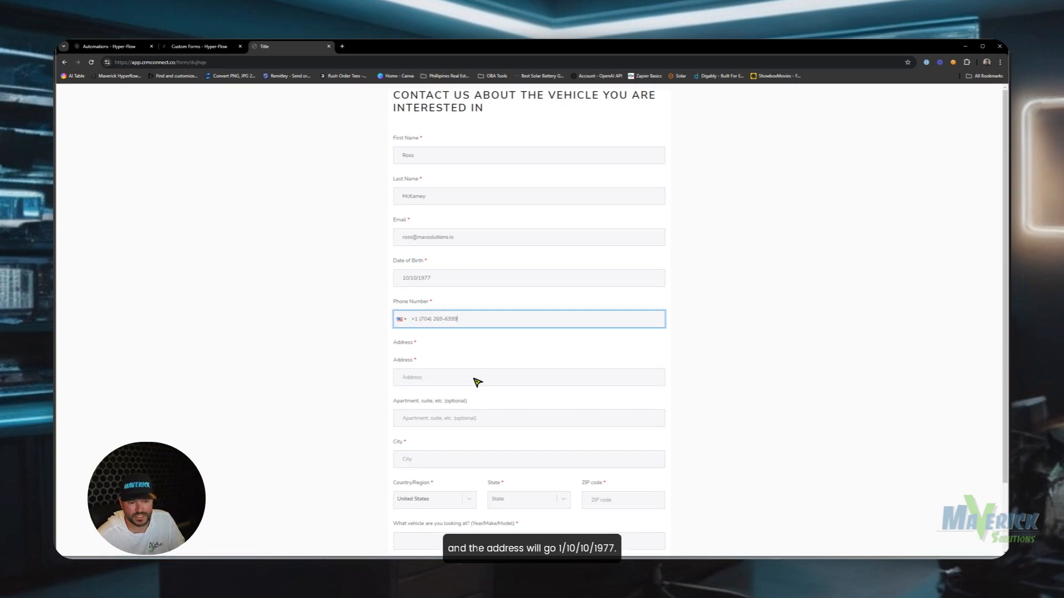
Fill in the contact's street address, state and ZIP code.
click(477, 379)
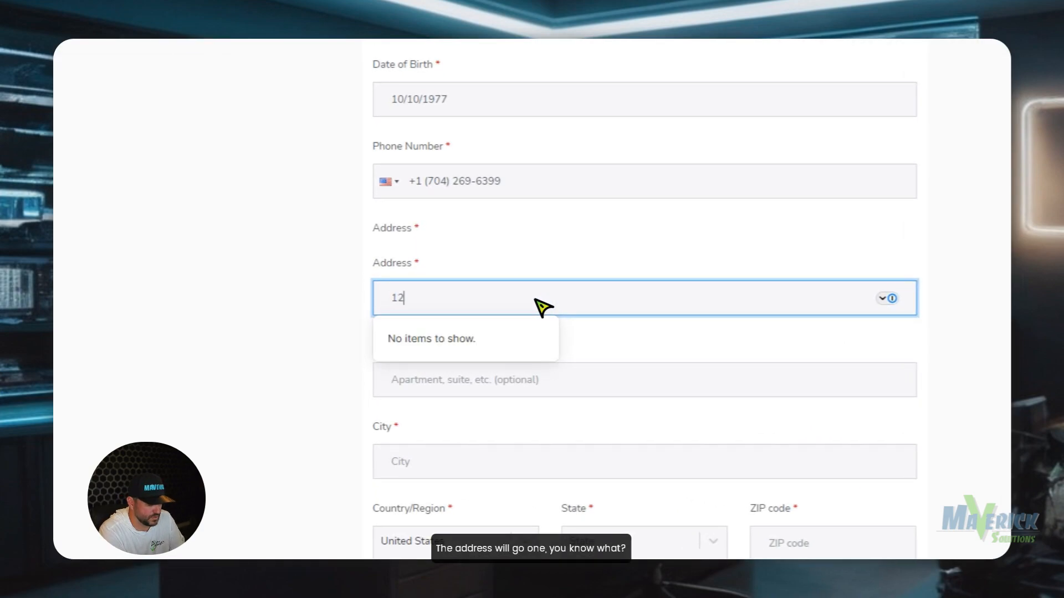
key(BackSpace)
text(12)
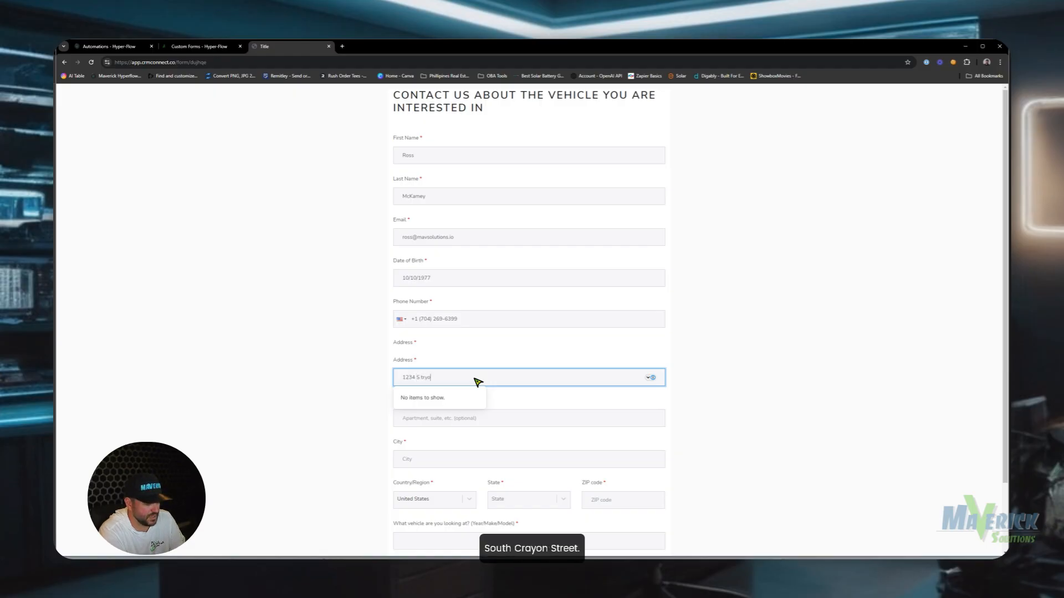
key(Tab)
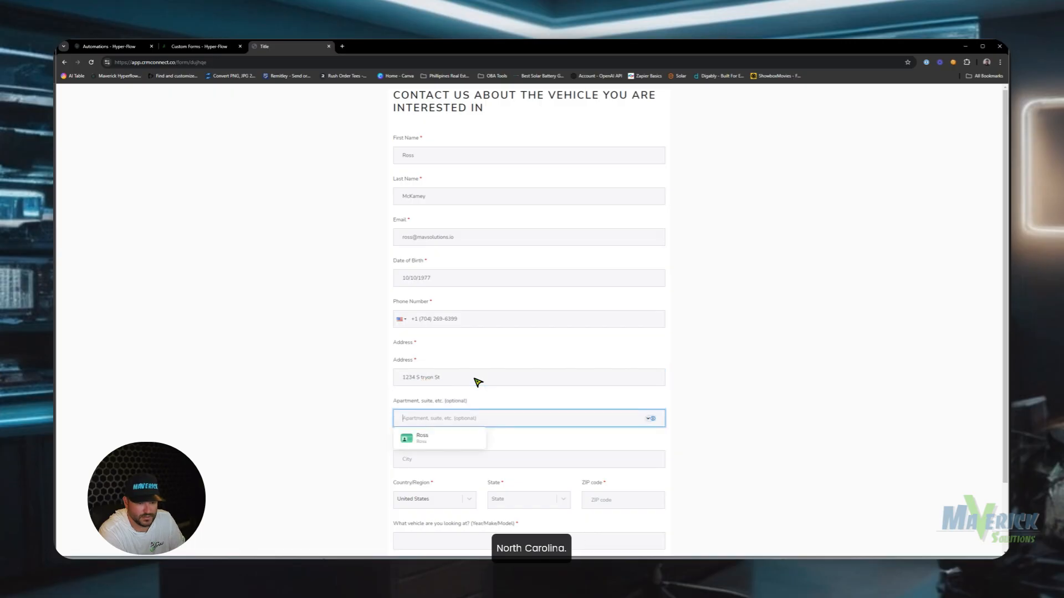
key(Tab)
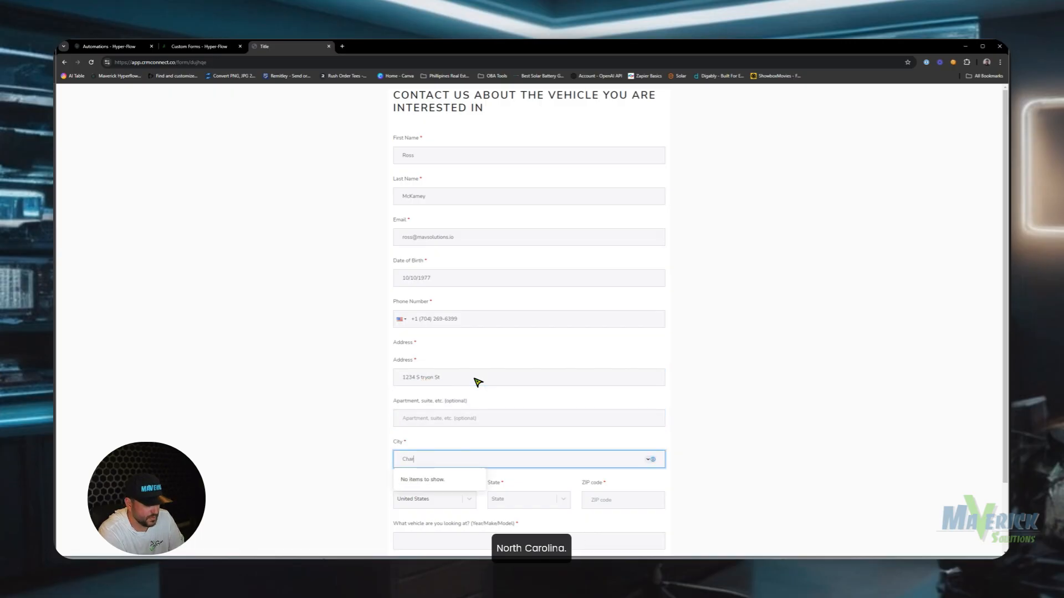
key(Tab)
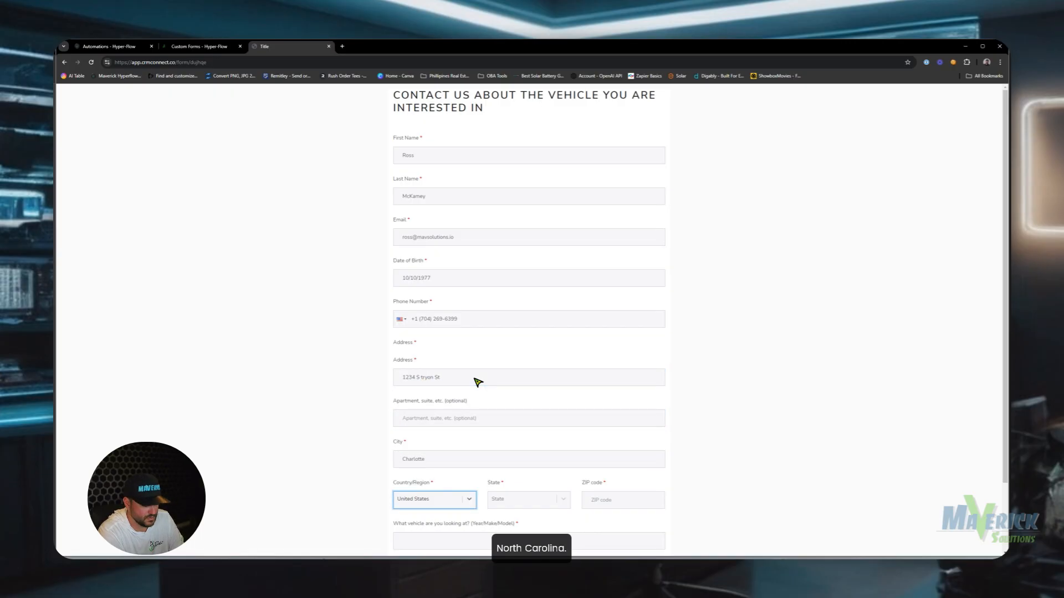
key(Tab)
text(nor)
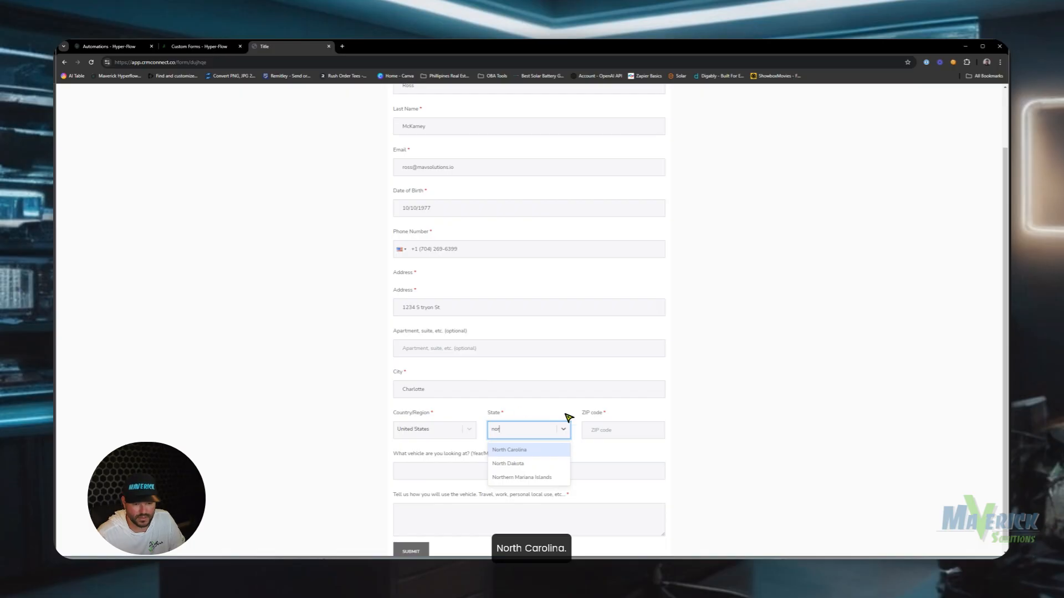
click(543, 450)
click(603, 431)
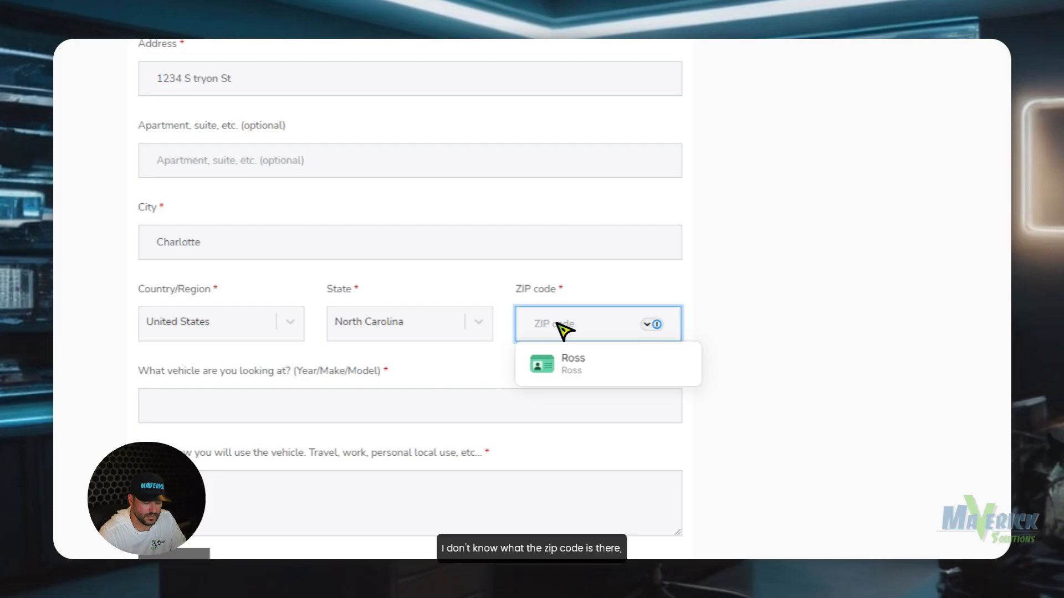
text(28)
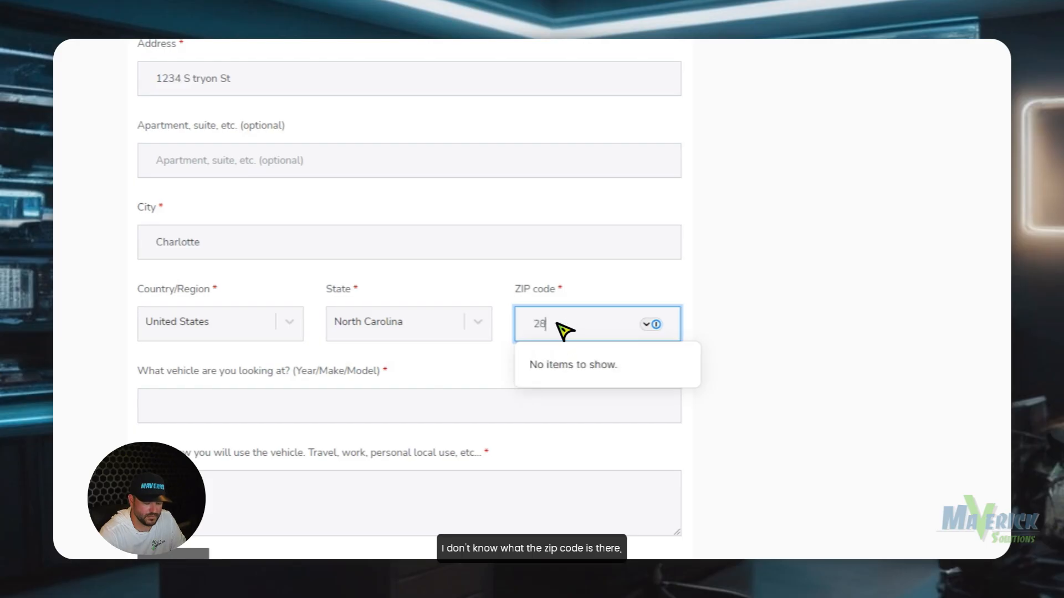
text(227)
click(750, 297)
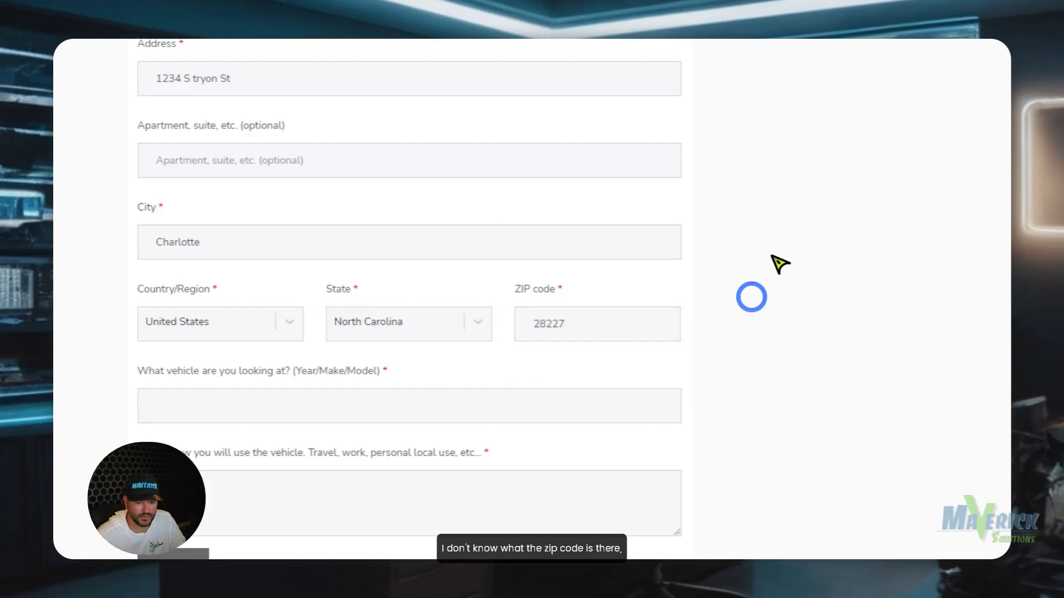
Enter '2023 Tesla Cyber…' as the vehicle, add the camping and longer-trips use case, and submit the form.
click(237, 390)
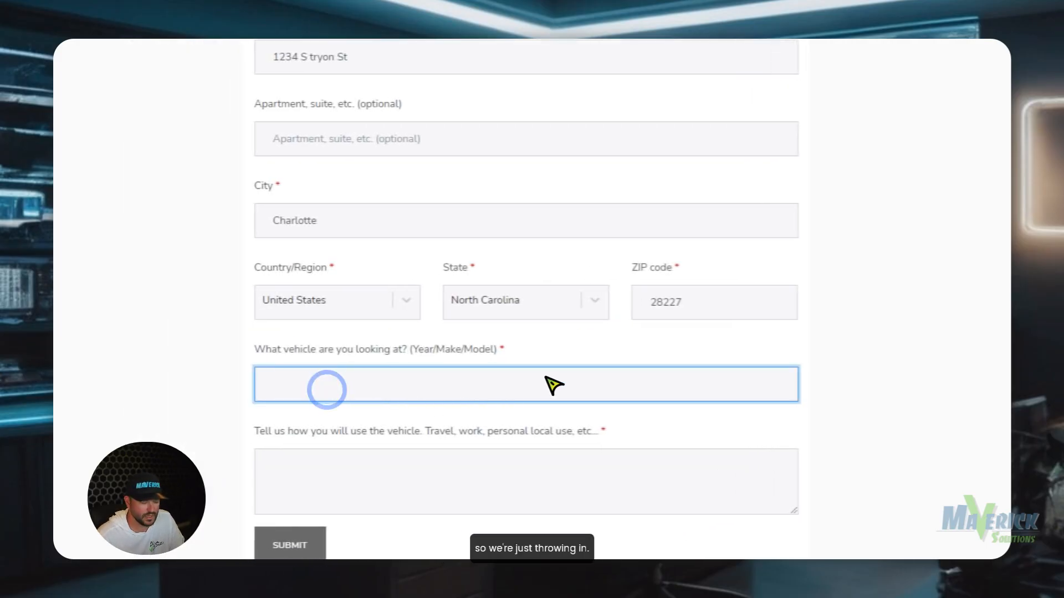
scroll(554, 386, up, 5)
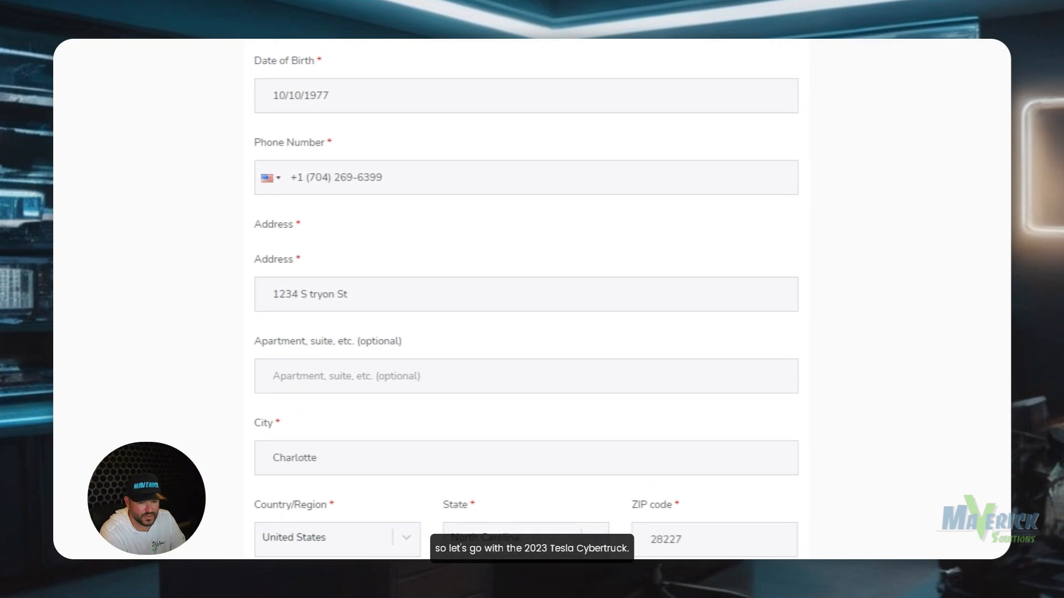
text(2023 Tesla C)
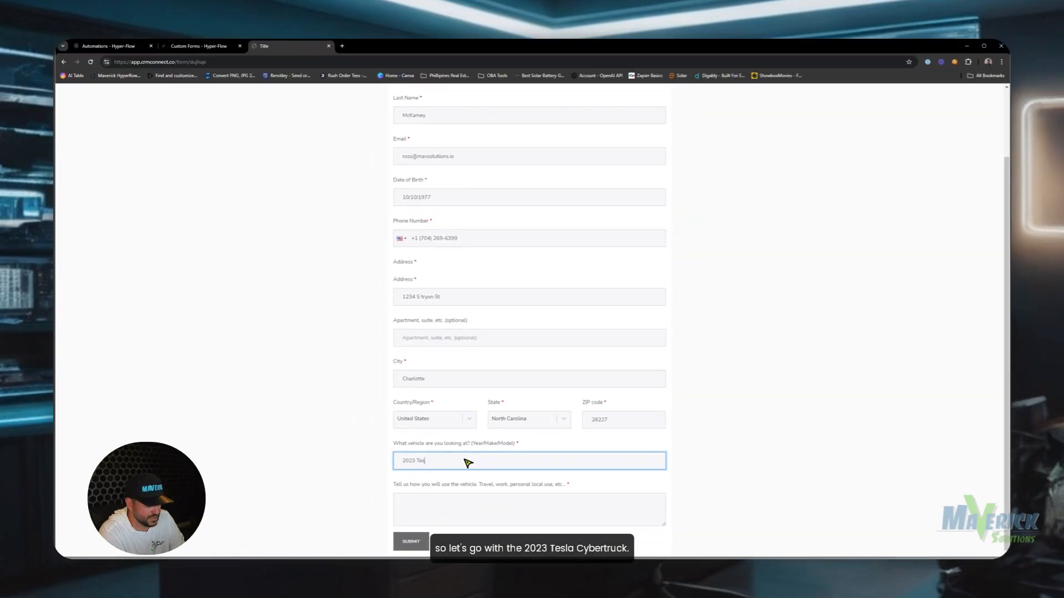
text(yber)
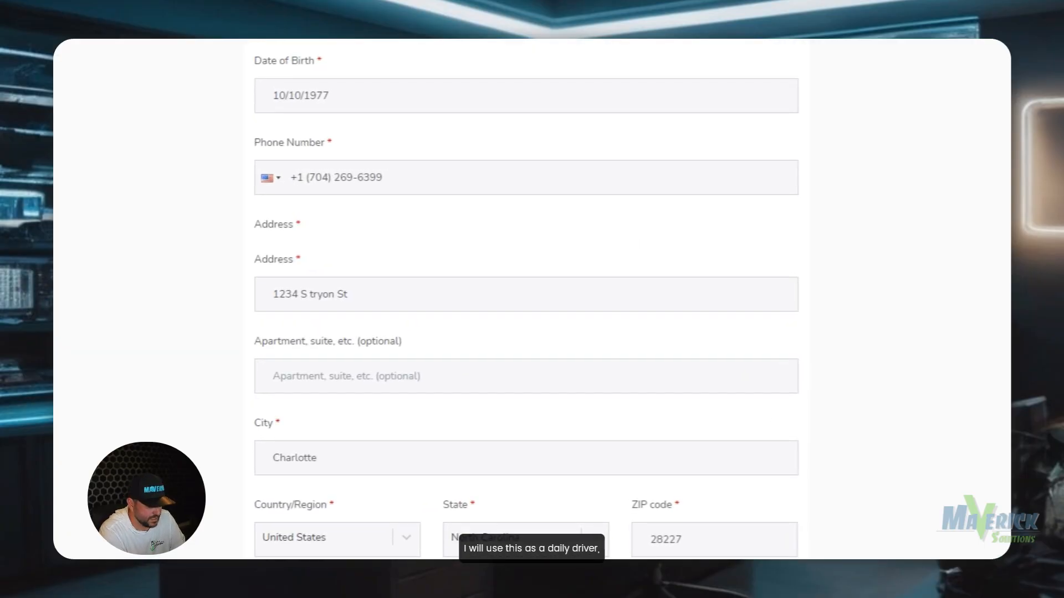
text(but we plan to camp with it)
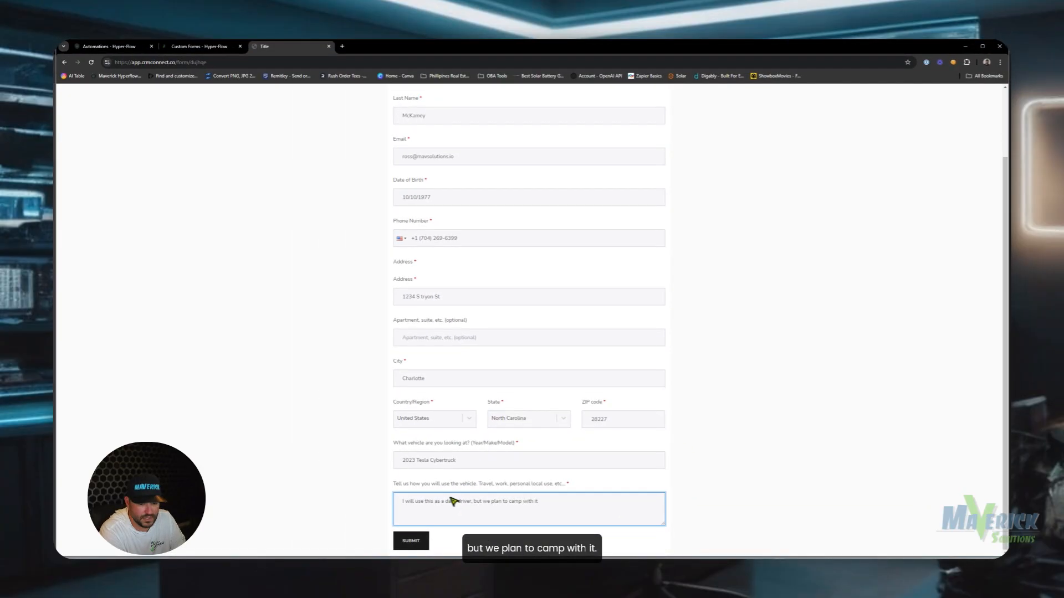
text(. and )
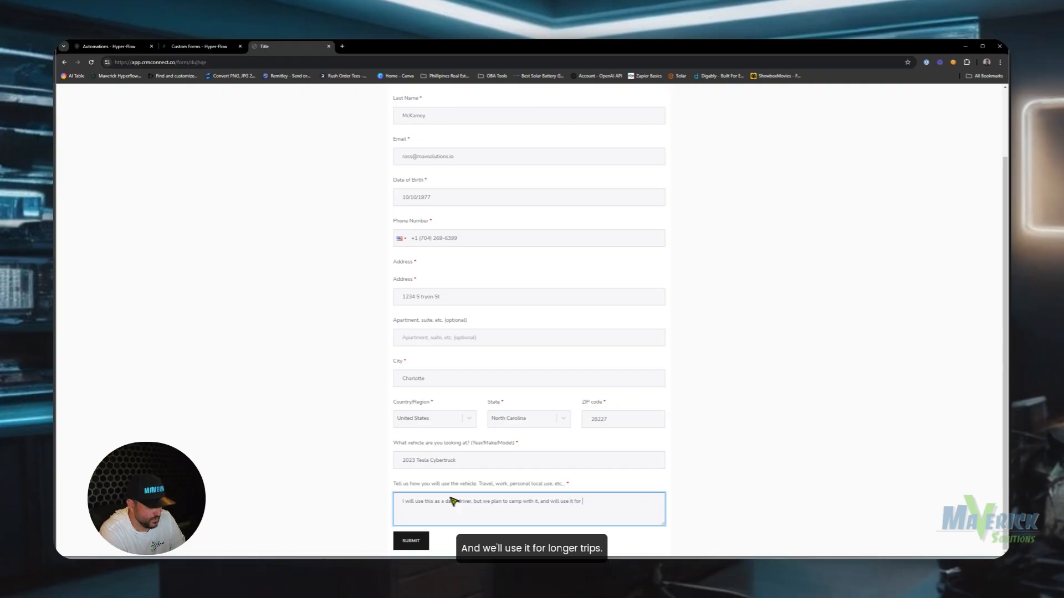
text(will use it for longer trips)
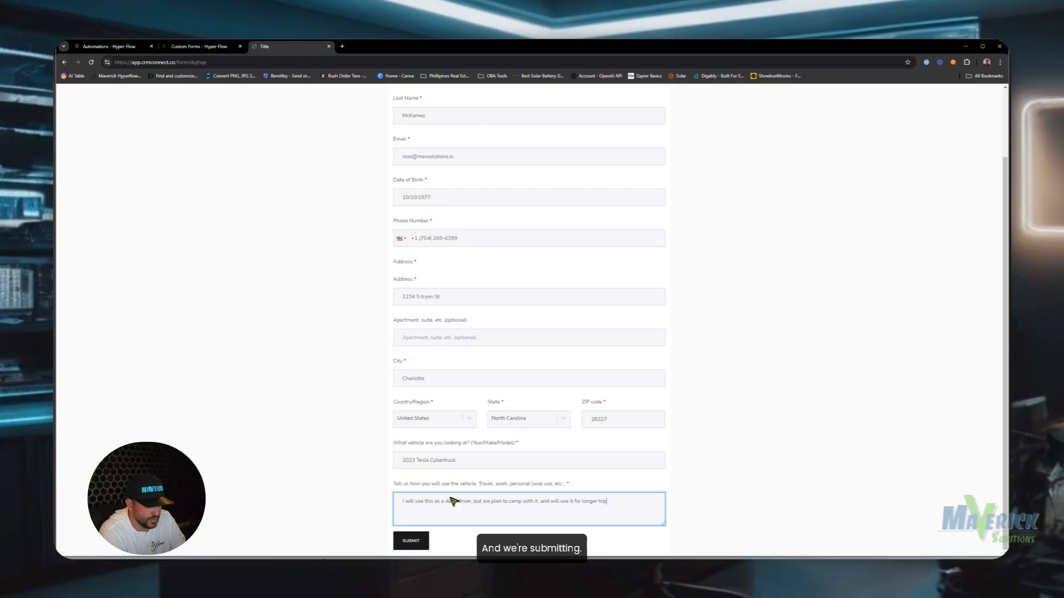
click(422, 542)
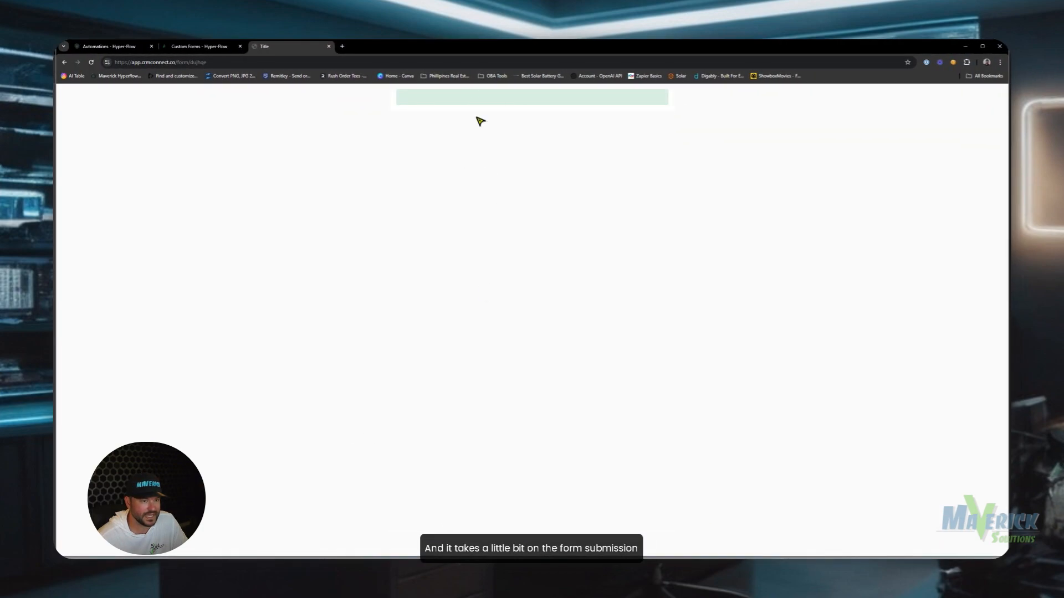
Check the Personalized Vehicle information contacts automation's history for the AI LLM Prompt and Send SMS/MMS results.
click(200, 48)
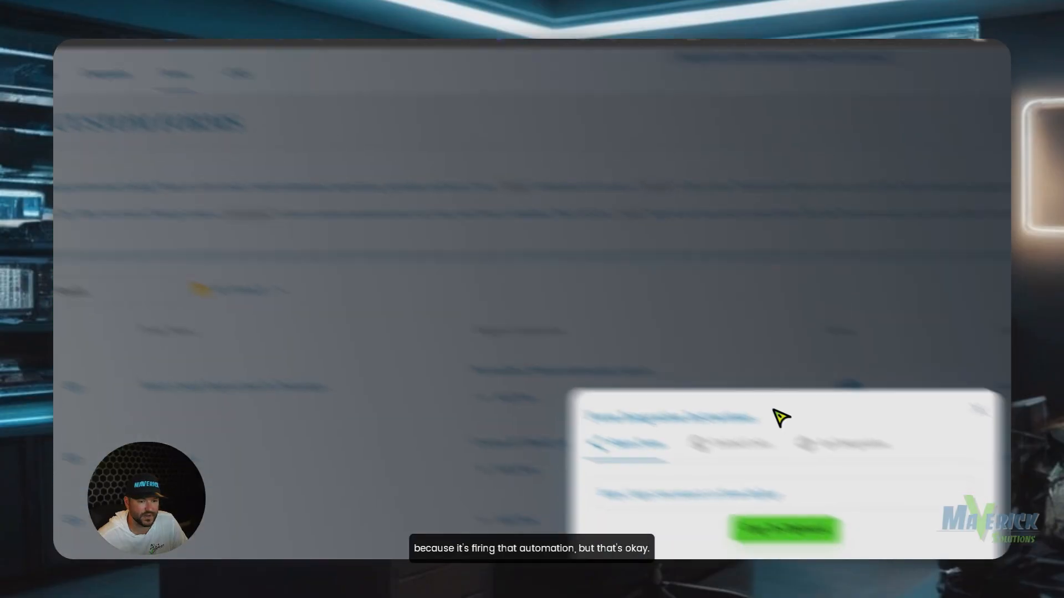
click(778, 324)
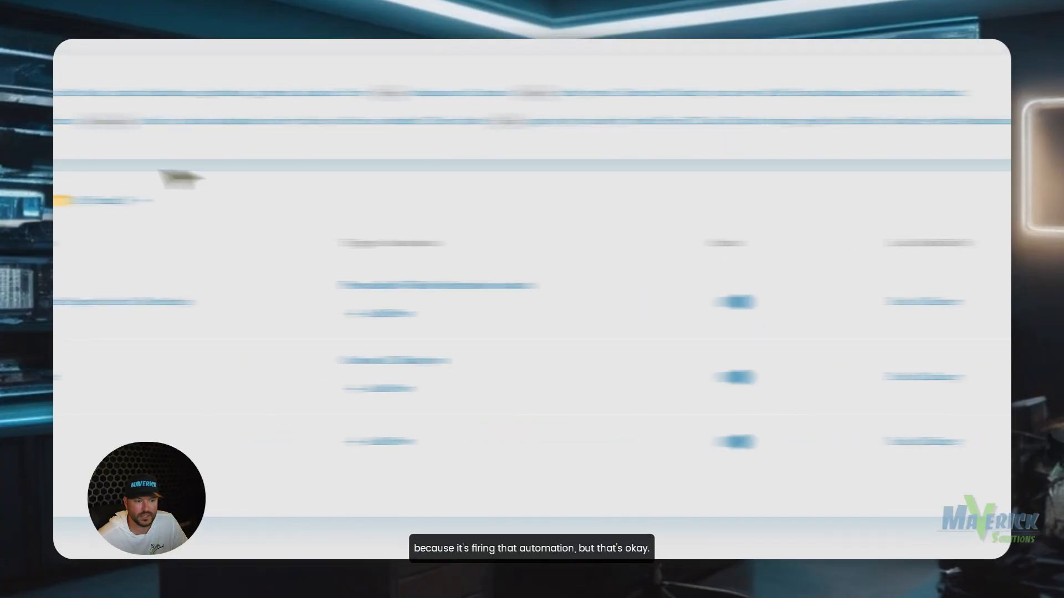
click(130, 407)
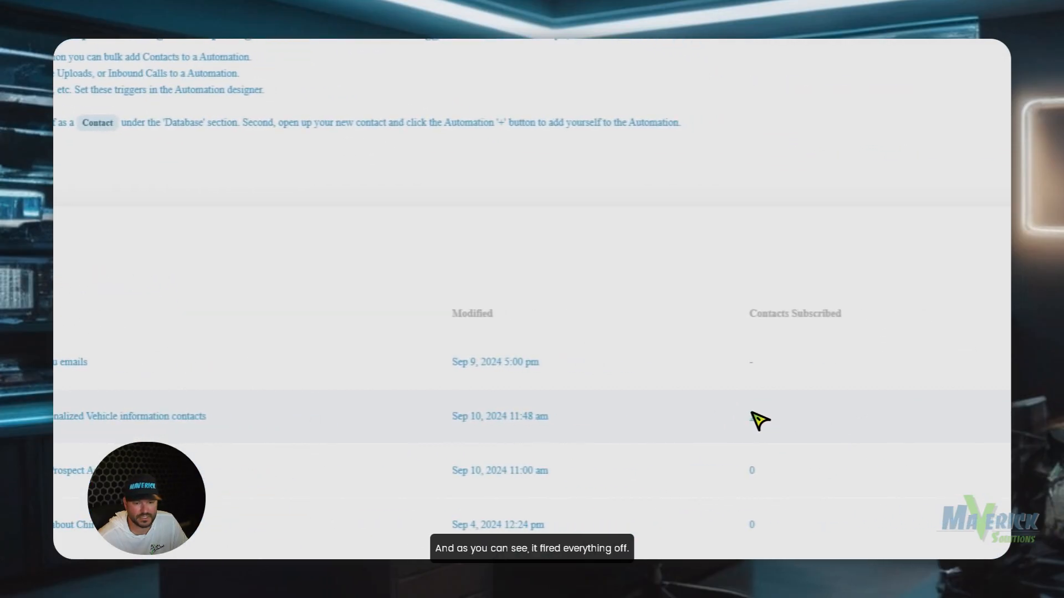
click(753, 420)
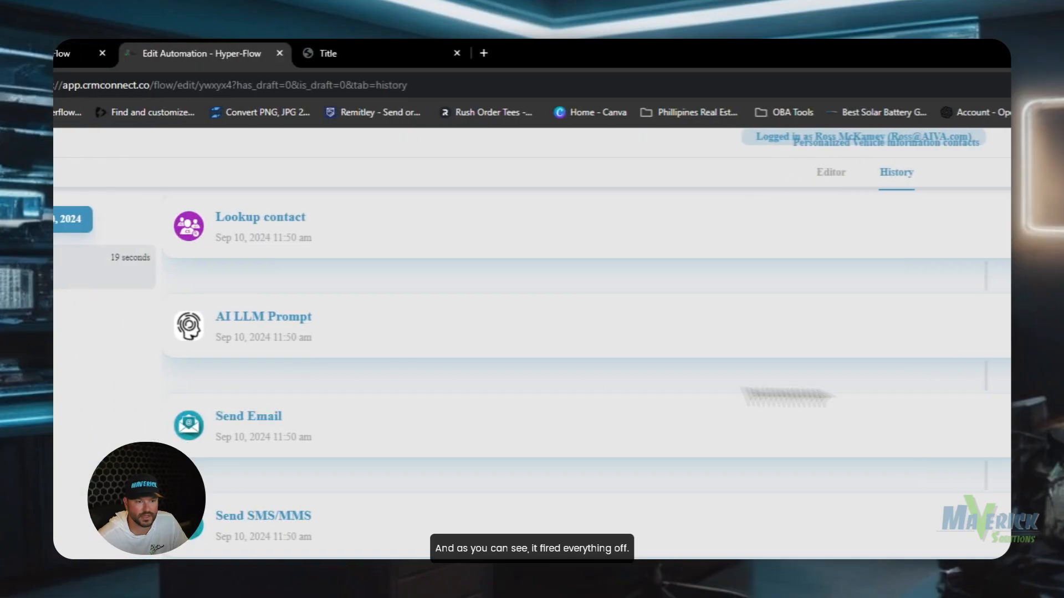
click(980, 327)
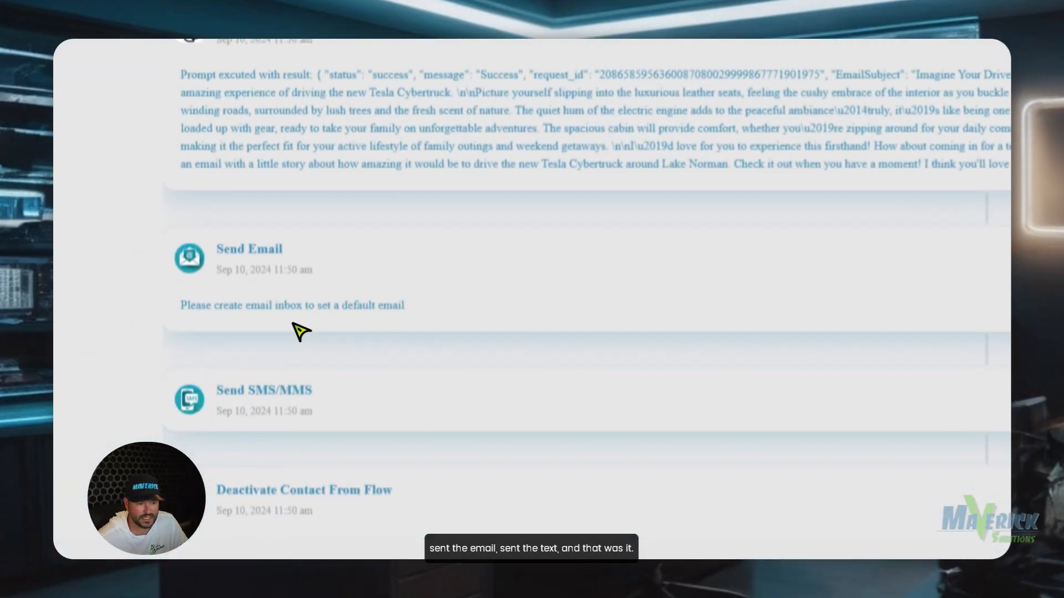
click(972, 375)
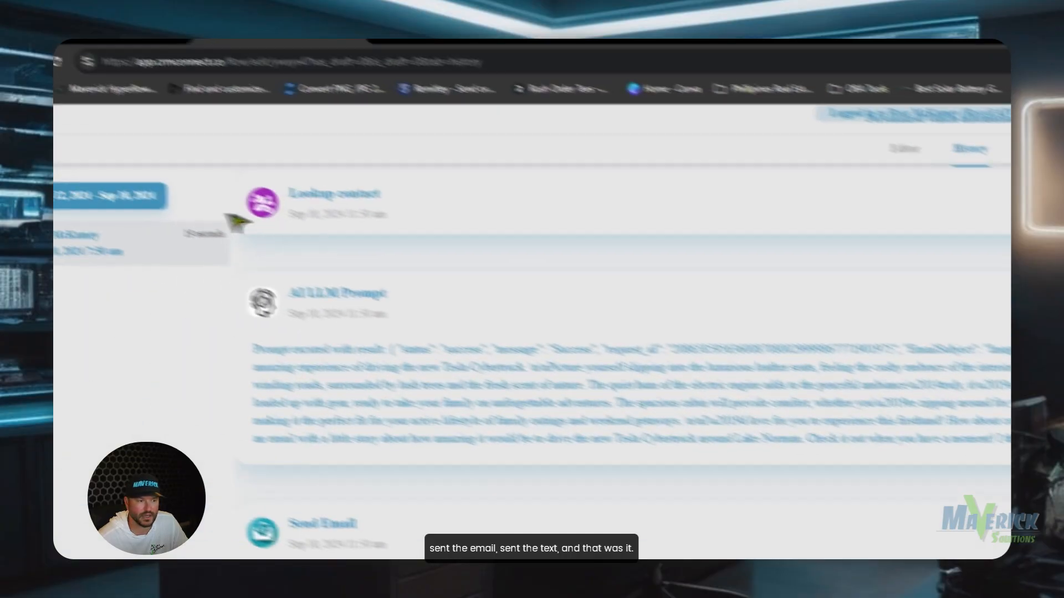
click(104, 147)
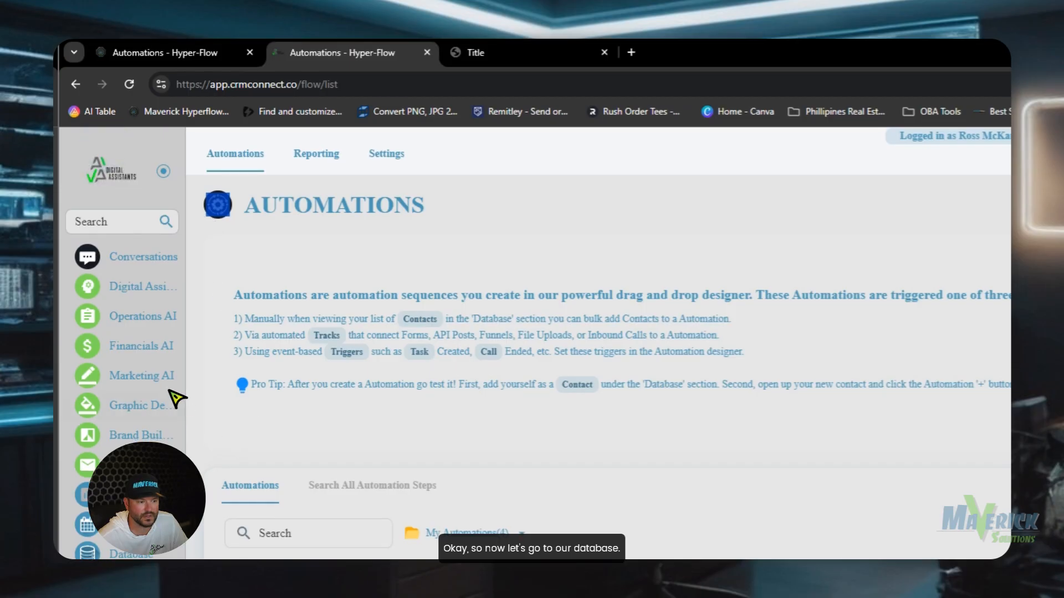
Open the test contact from Database and expand its workflow activity to see the Cybertruck SMS.
click(133, 548)
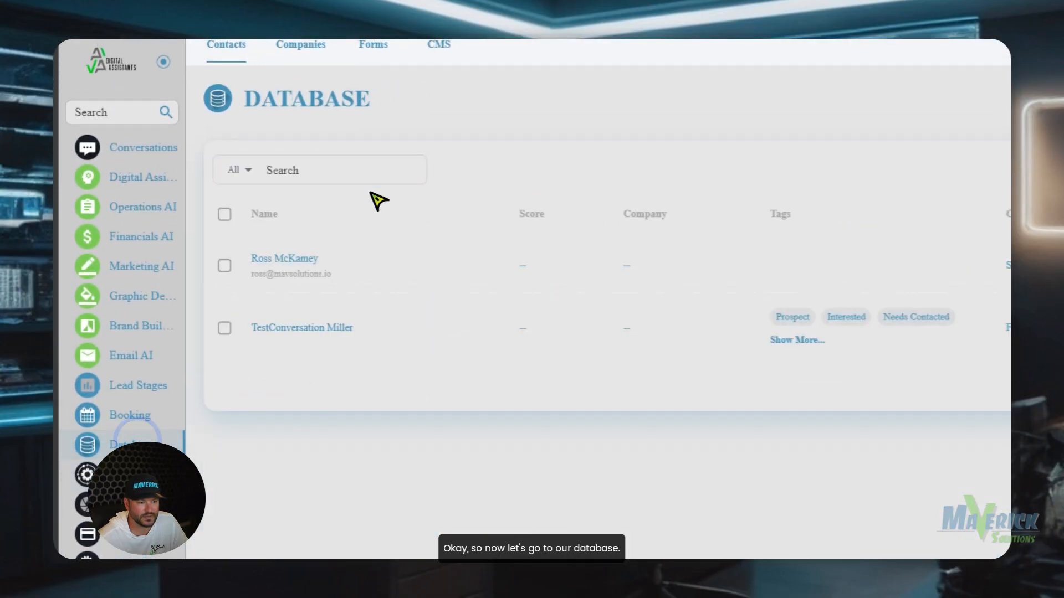
click(293, 260)
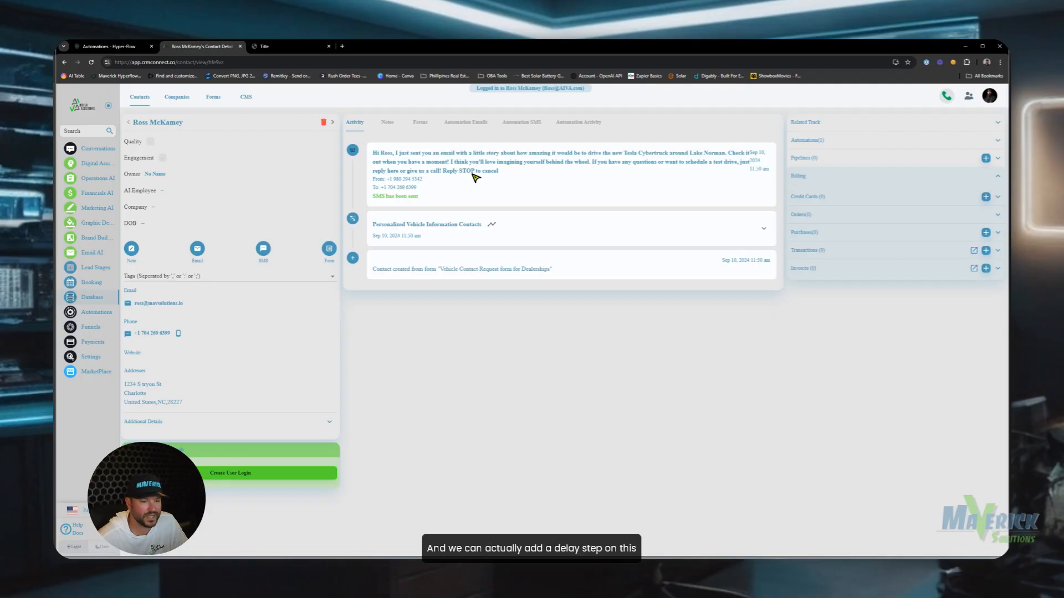
click(765, 229)
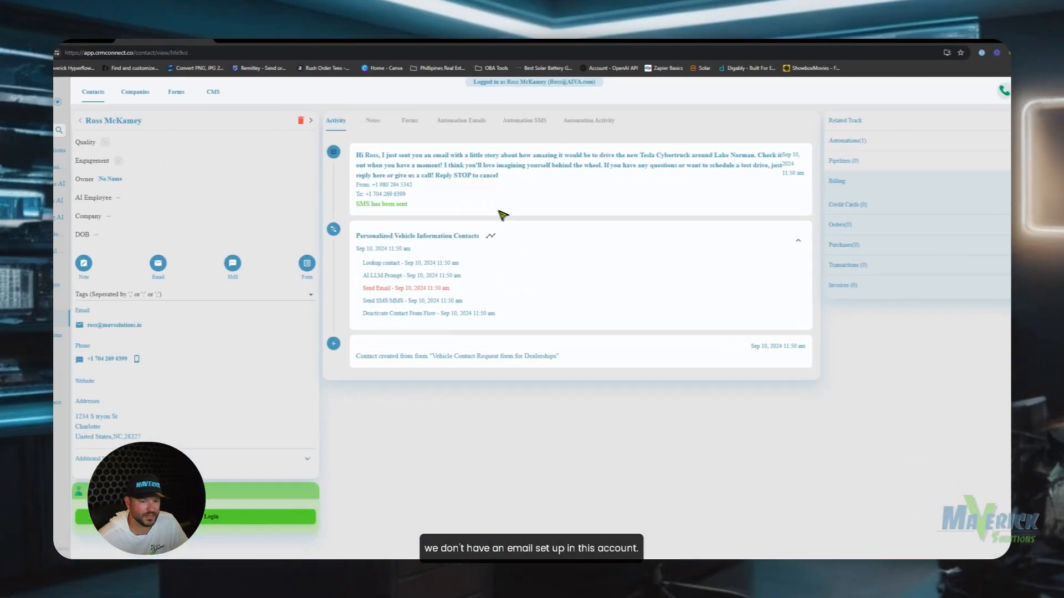
In the vehicle workflow's AI LLM Prompt, replace the Full Name merge fields with a hard-coded sample name.
click(57, 335)
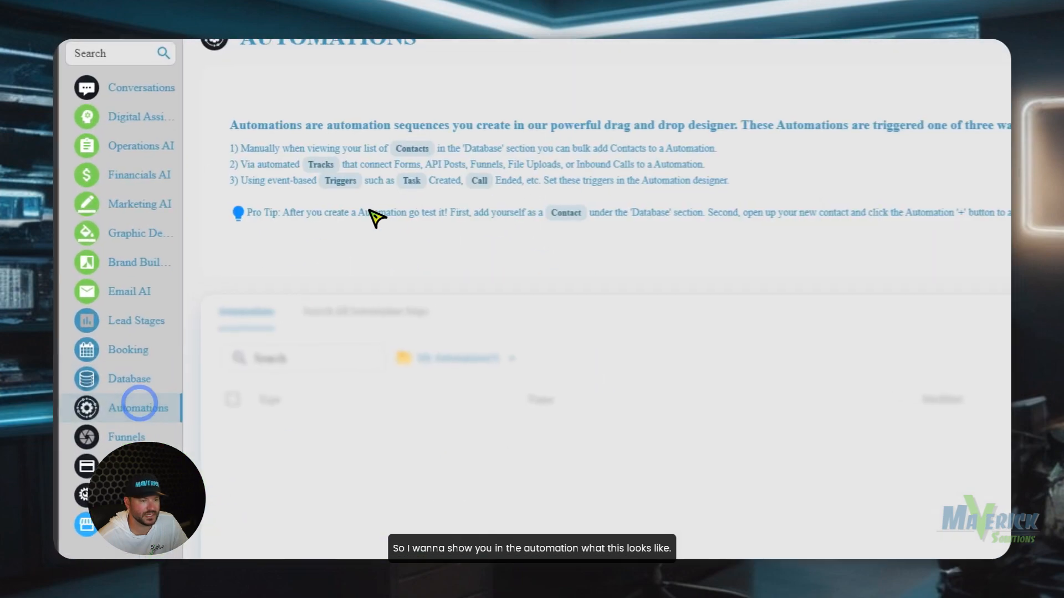
click(578, 430)
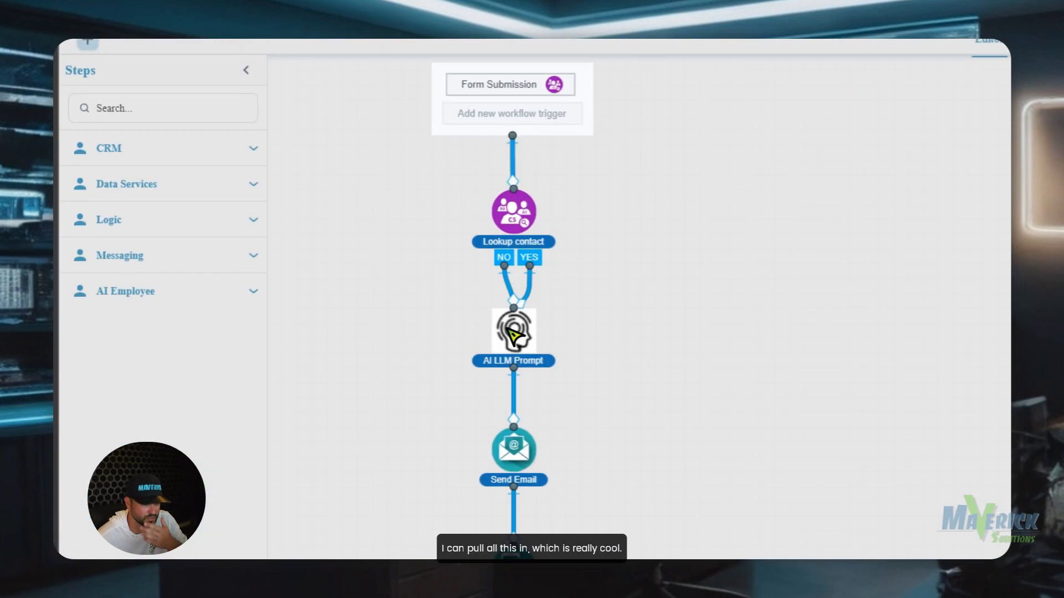
click(513, 334)
click(480, 236)
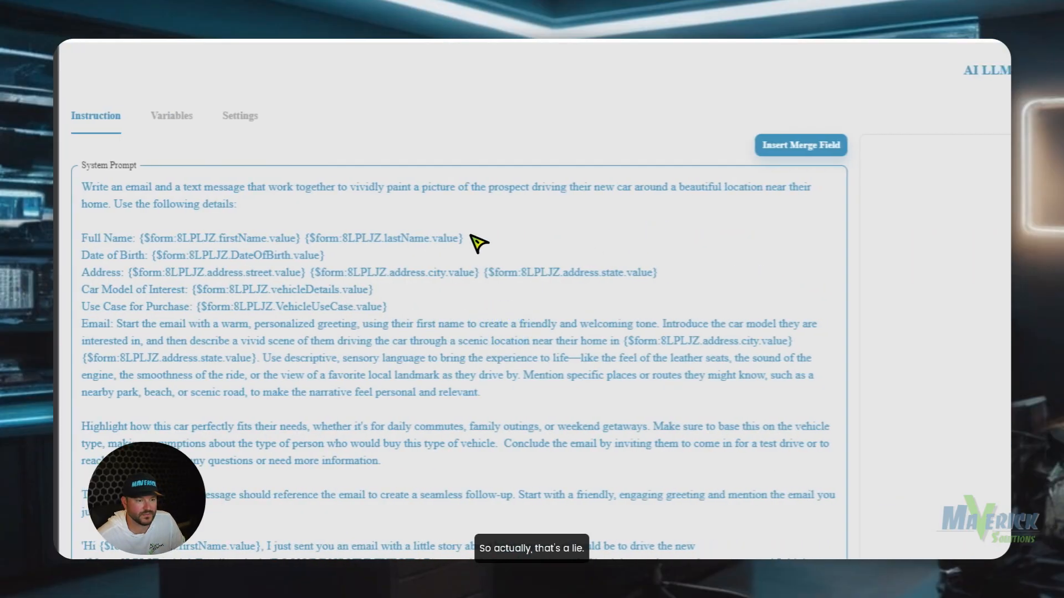
drag(446, 240, 532, 244)
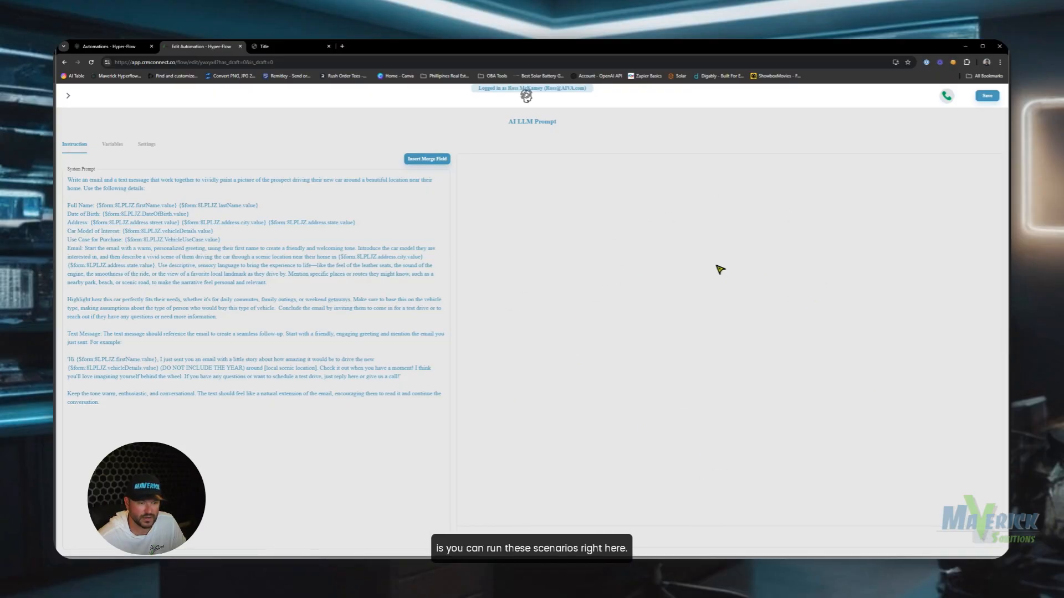
drag(259, 206, 97, 209)
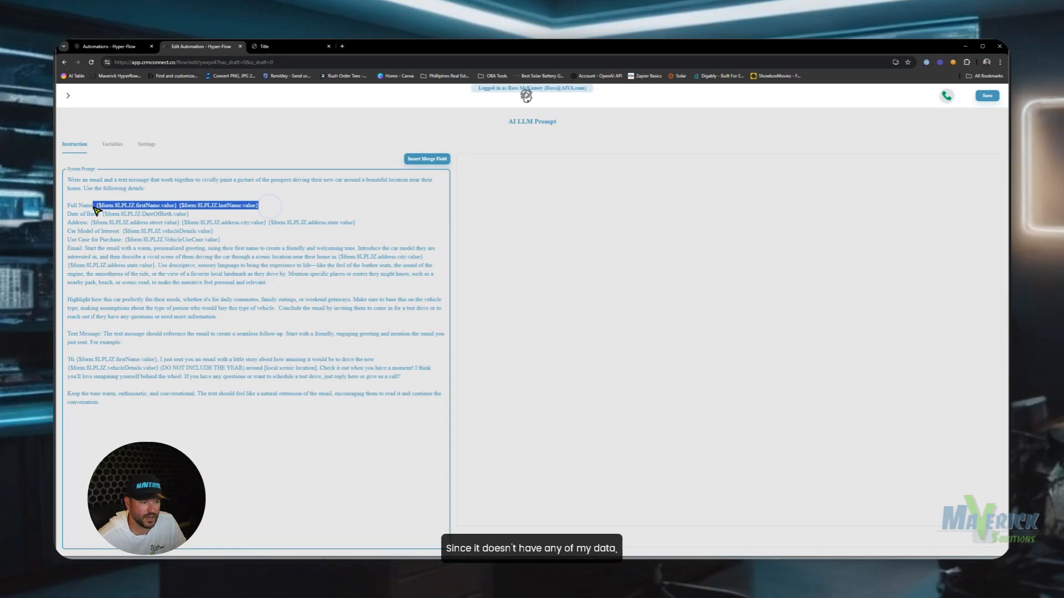
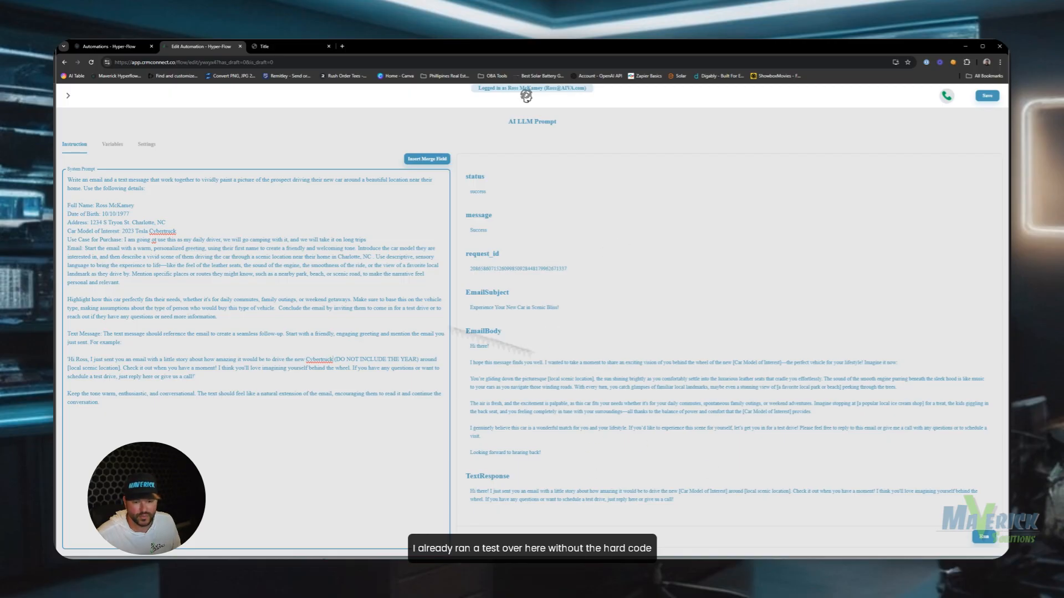
Review the personalized TextResponse and EmailSubject in the prompt's test output.
drag(735, 492, 680, 491)
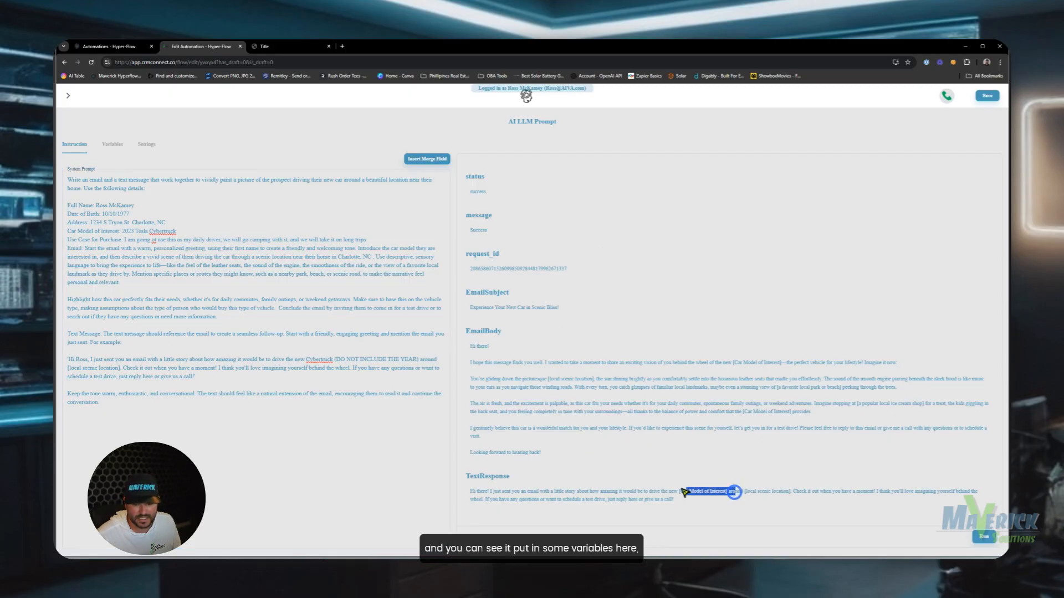
click(791, 499)
drag(792, 489, 668, 490)
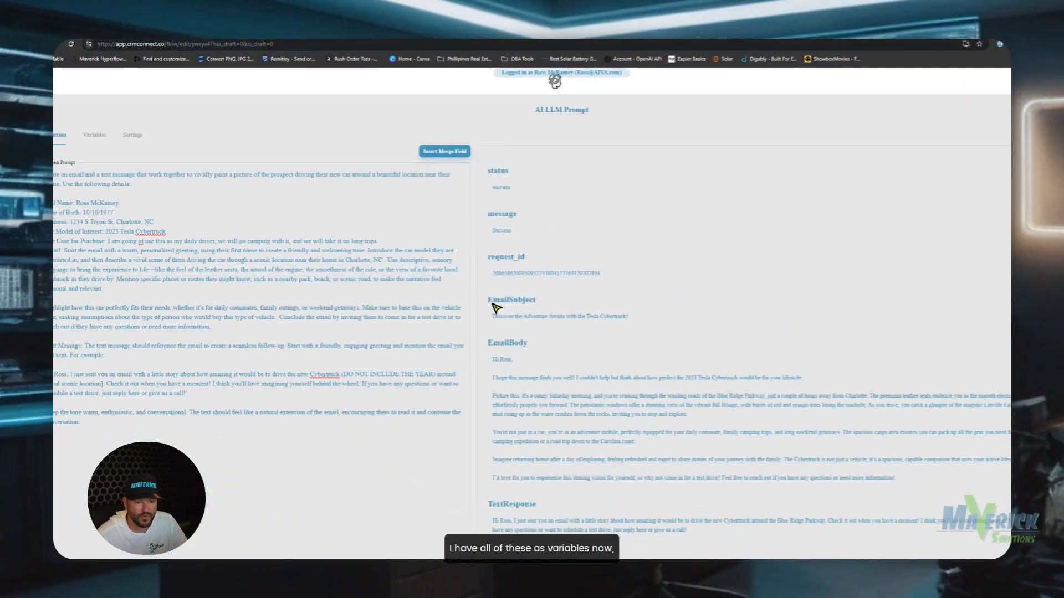
click(754, 355)
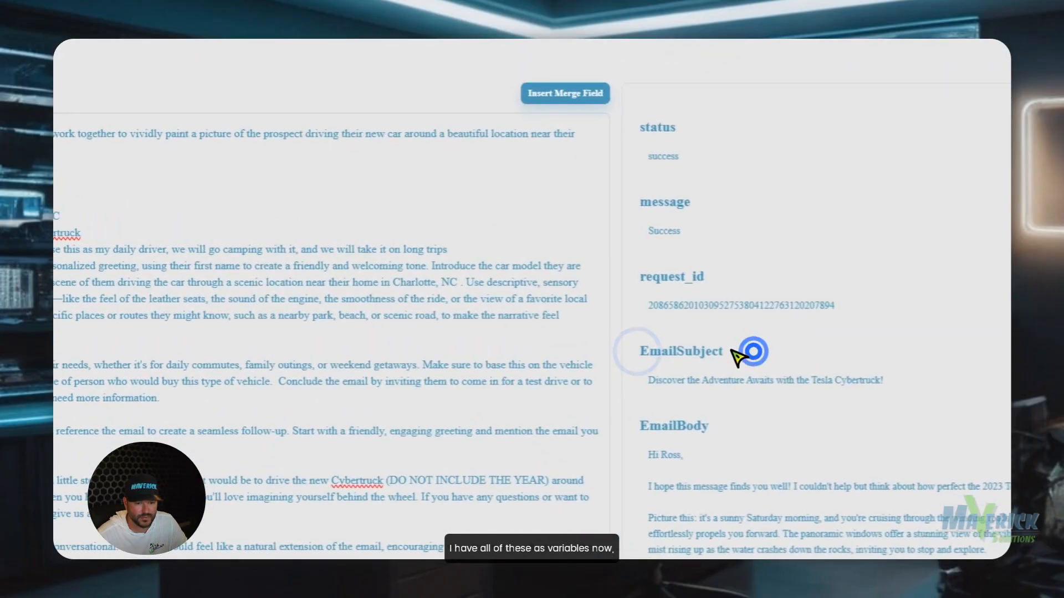
drag(729, 351, 659, 353)
scroll(728, 274, down, 5)
drag(711, 144, 640, 146)
drag(750, 428, 648, 424)
Review the prompt's 2023 Tesla Cybertruck value, then save and close the AI LLM Prompt settings.
scroll(831, 377, up, 5)
click(836, 476)
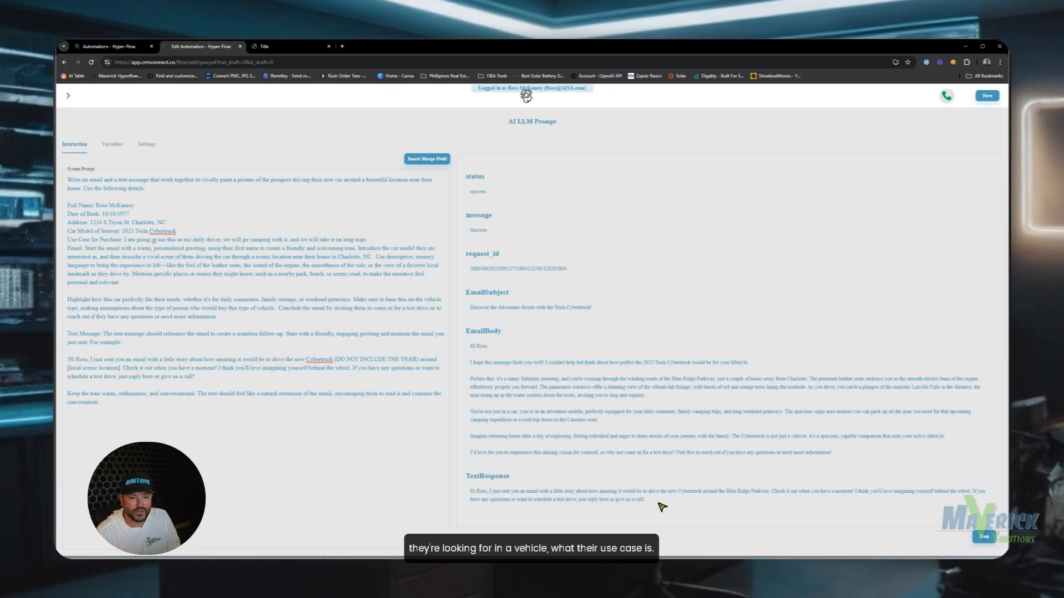
drag(178, 231, 114, 236)
click(182, 237)
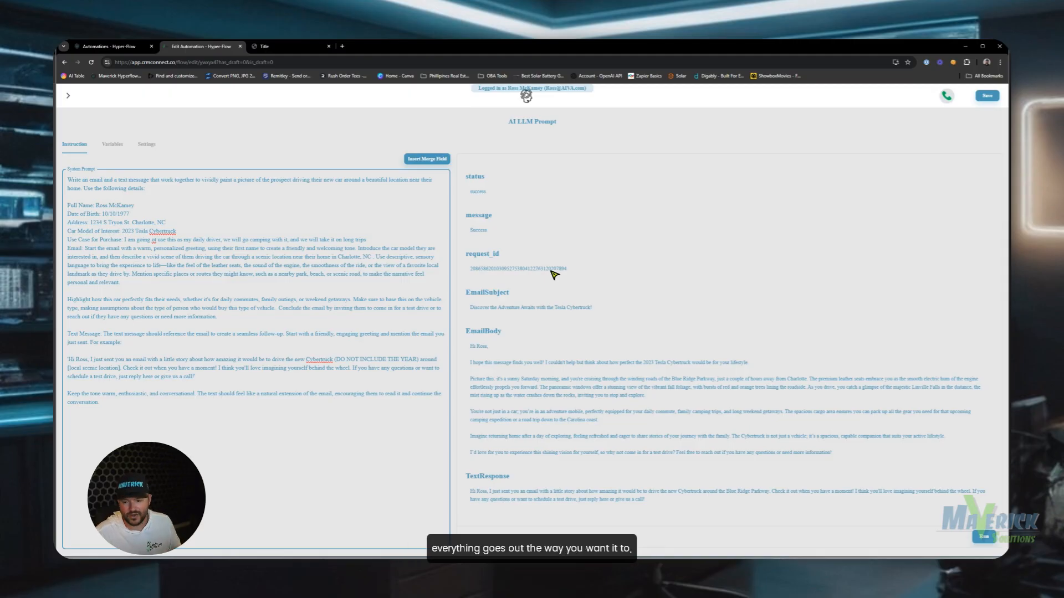
click(987, 97)
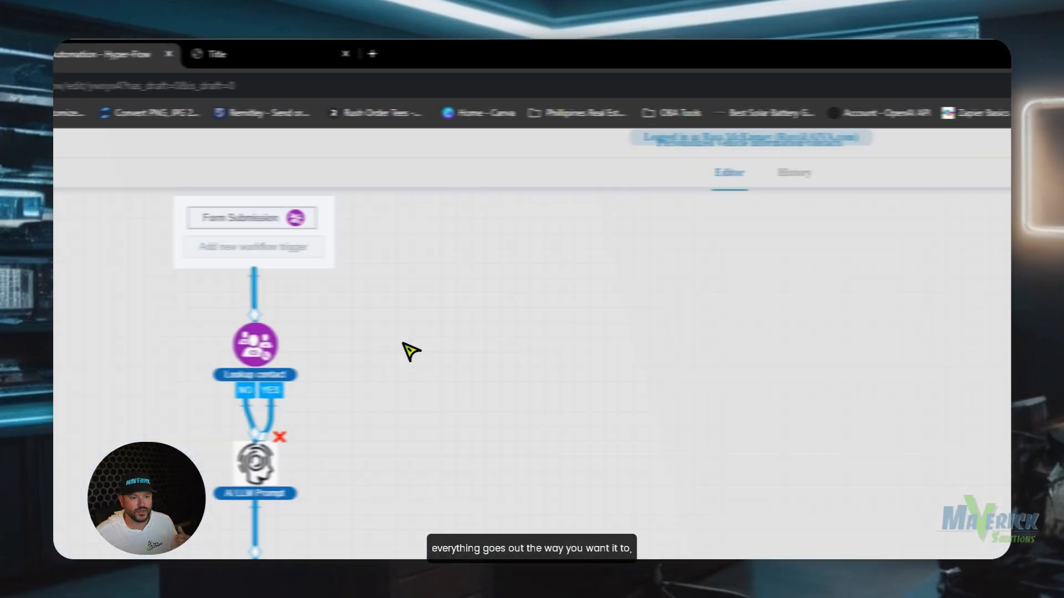